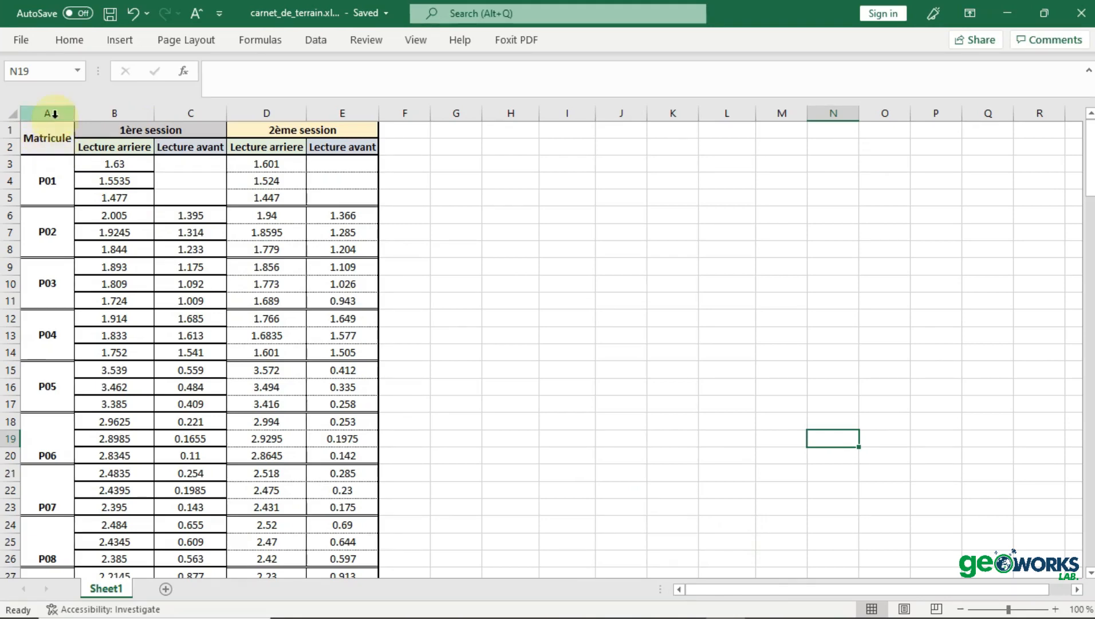
Examine the Matricule column of point names, from P01 down to the last rows of the field book
{"action": "left_click", "coordinate": [54, 114]}
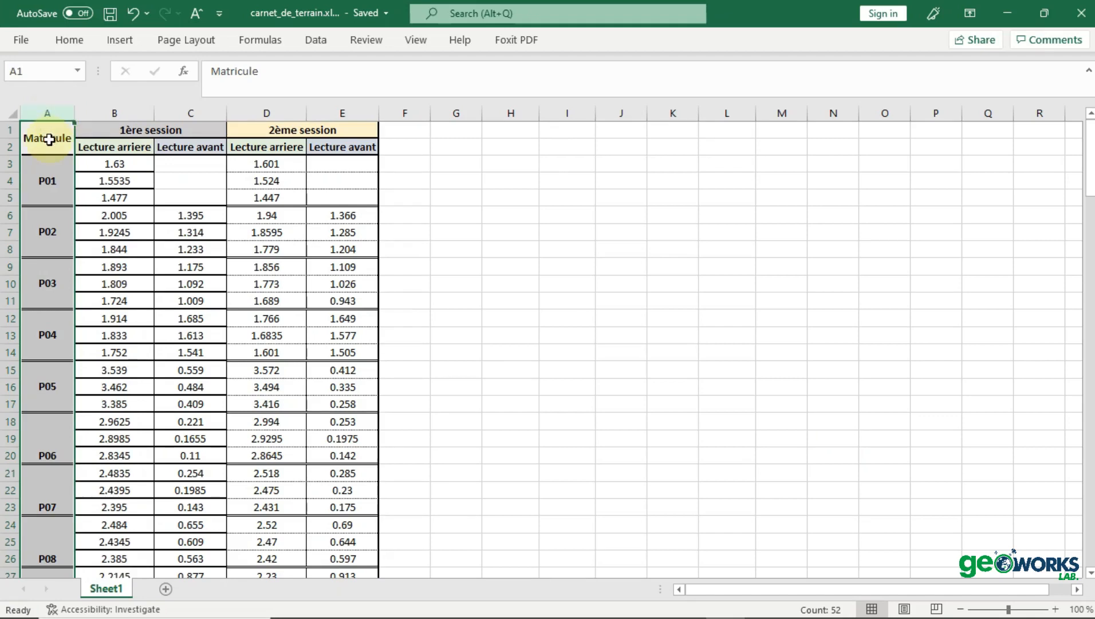
{"action": "left_click", "coordinate": [45, 179]}
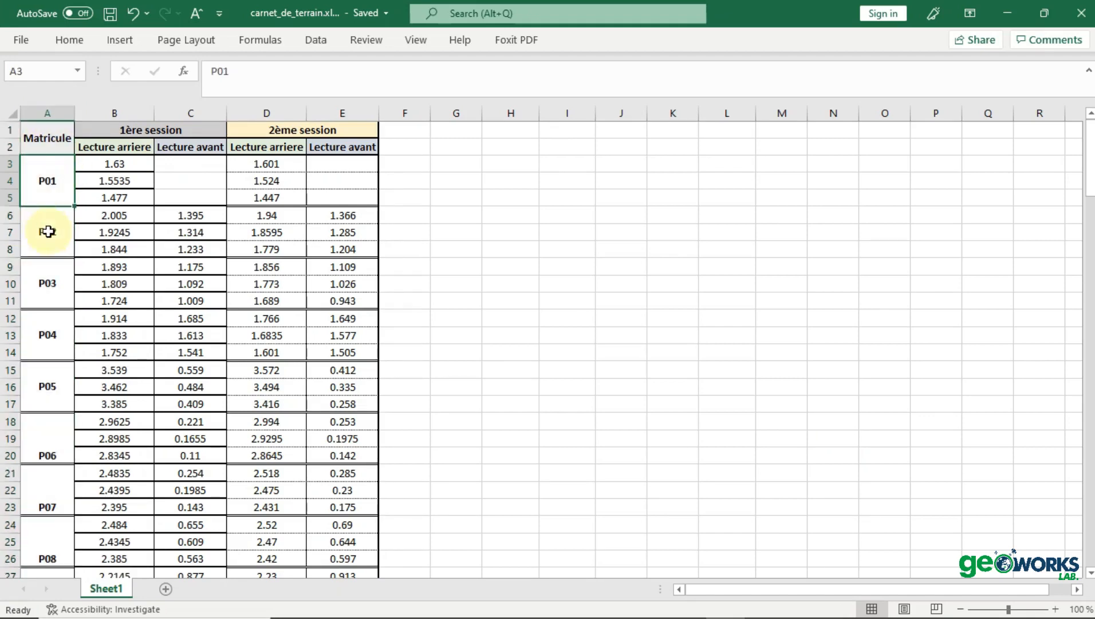
{"action": "left_click", "coordinate": [48, 230]}
{"action": "scroll", "coordinate": [57, 246], "scroll_direction": "down", "scroll_amount": 18}
{"action": "scroll", "coordinate": [56, 314], "scroll_direction": "down", "scroll_amount": 20}
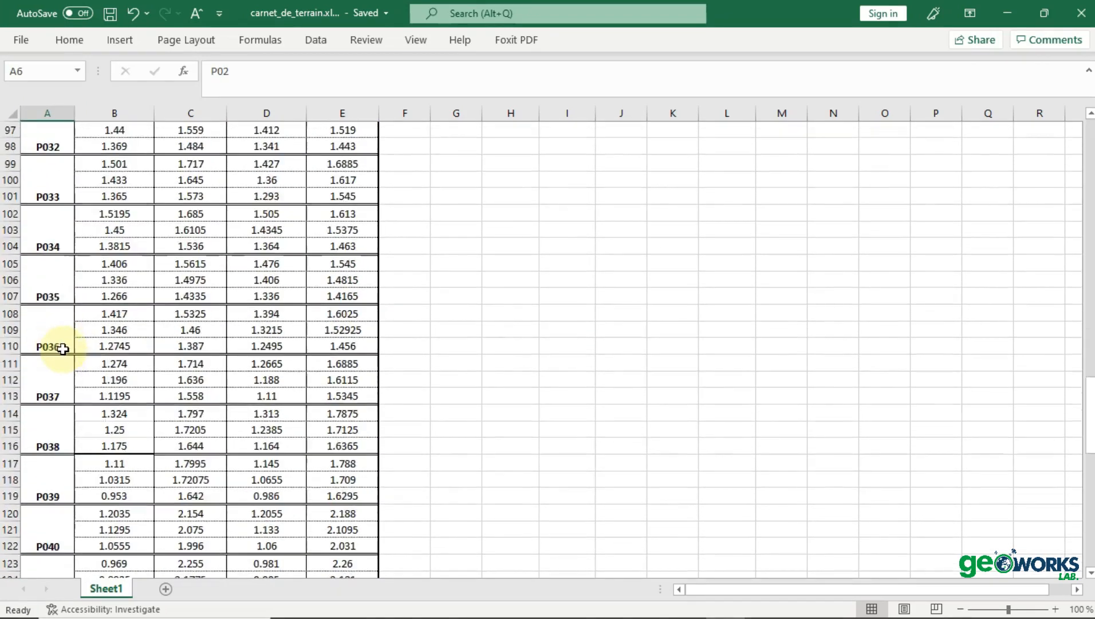
{"action": "scroll", "coordinate": [51, 292], "scroll_direction": "up", "scroll_amount": 20}
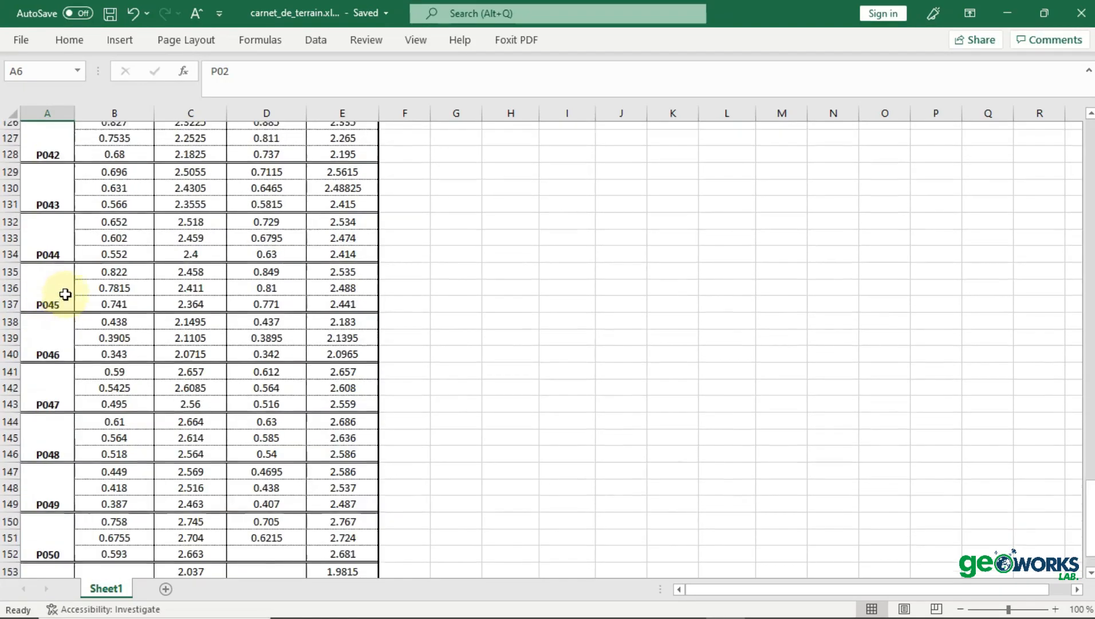
{"action": "scroll", "coordinate": [64, 297], "scroll_direction": "up", "scroll_amount": 13}
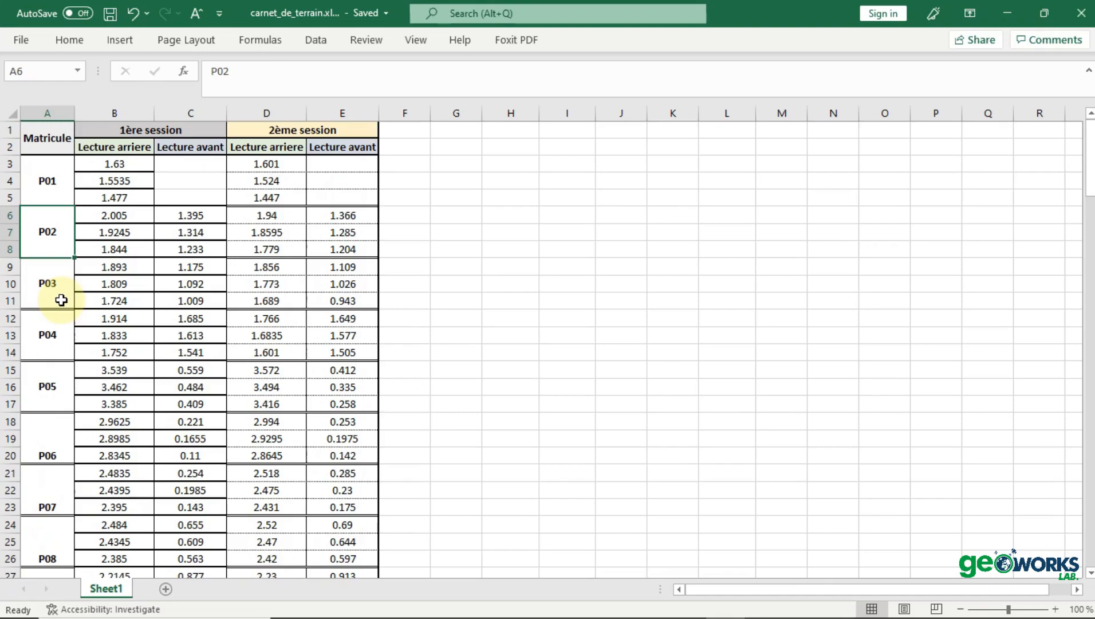
{"action": "left_click", "coordinate": [54, 183]}
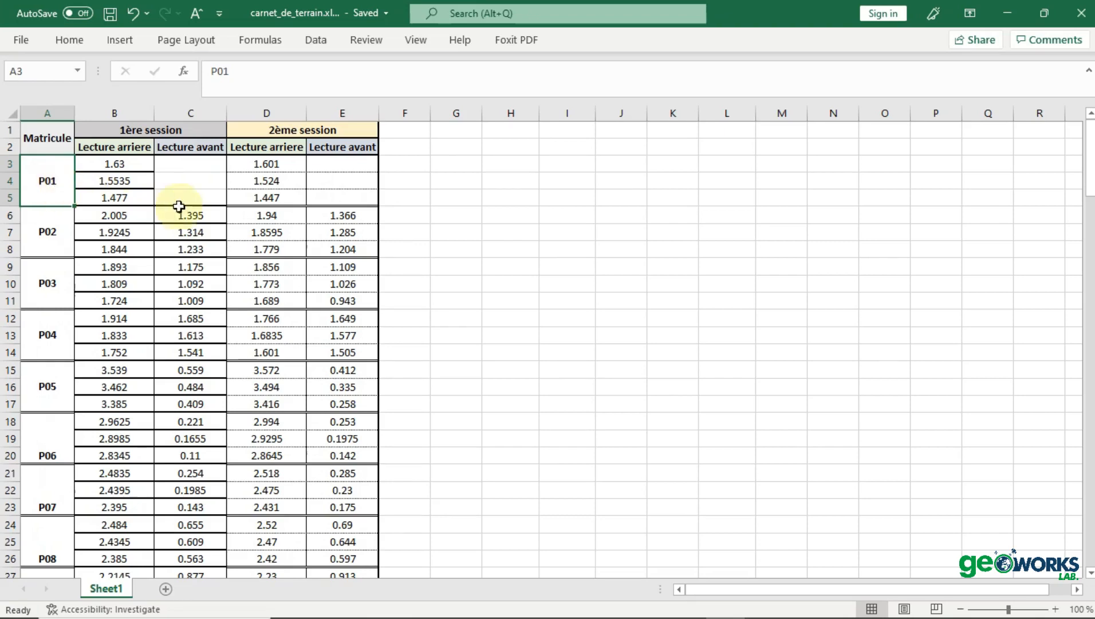
Examine the two session headings and compare P01's middle back reading with P02's middle fore reading in the first session
{"action": "left_click", "coordinate": [119, 131]}
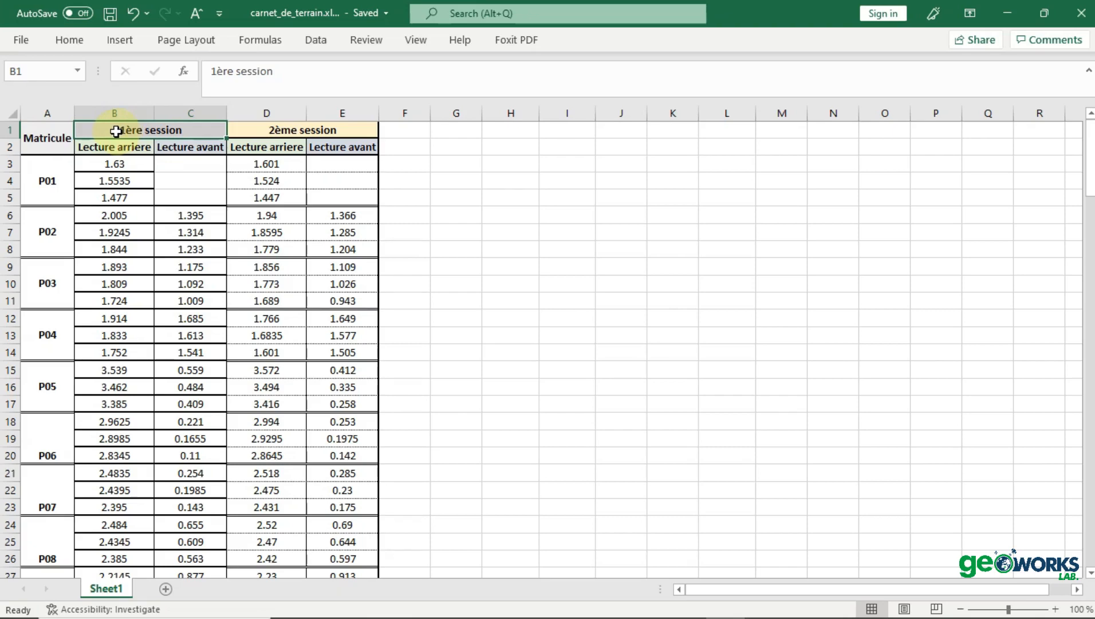
{"action": "left_click", "coordinate": [262, 130]}
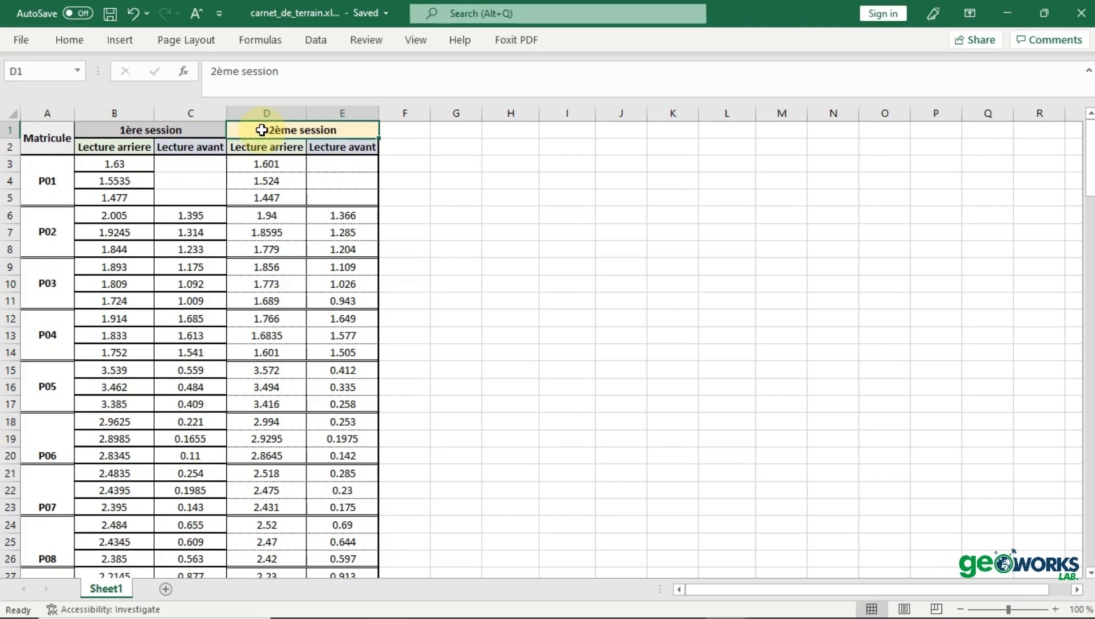
{"action": "left_click", "coordinate": [47, 179]}
{"action": "left_click", "coordinate": [49, 232]}
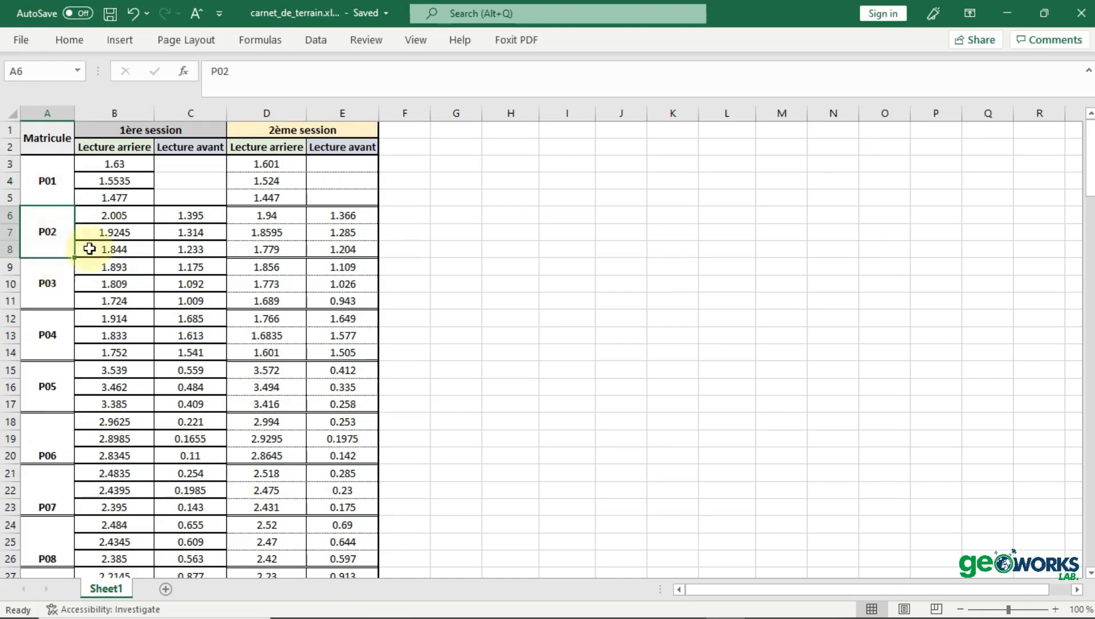
{"action": "left_click", "coordinate": [102, 181]}
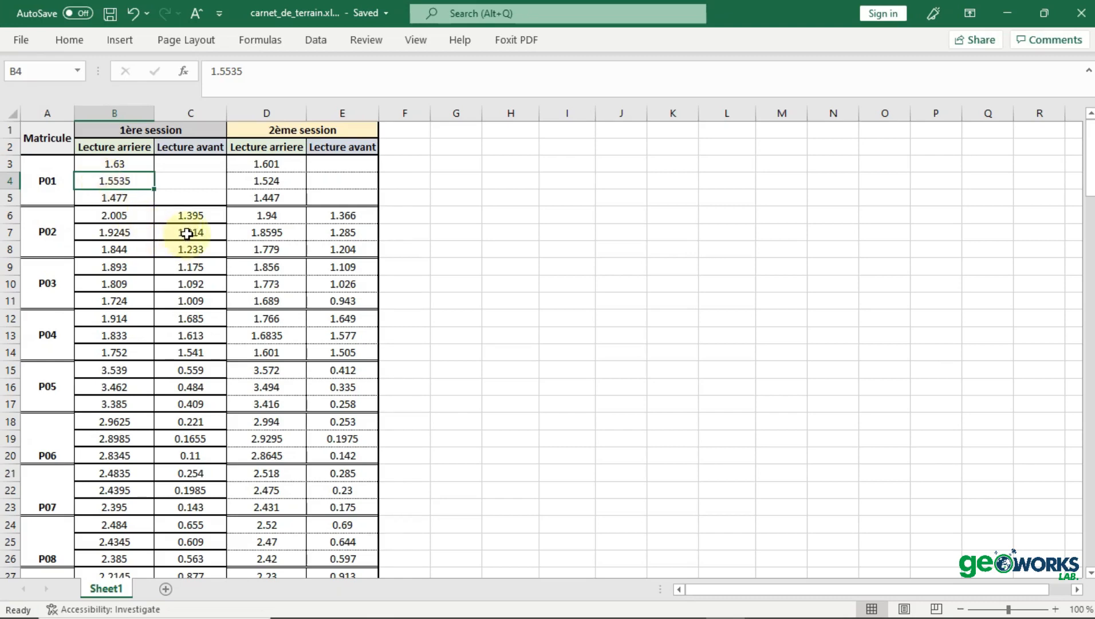
{"action": "left_click", "coordinate": [186, 233]}
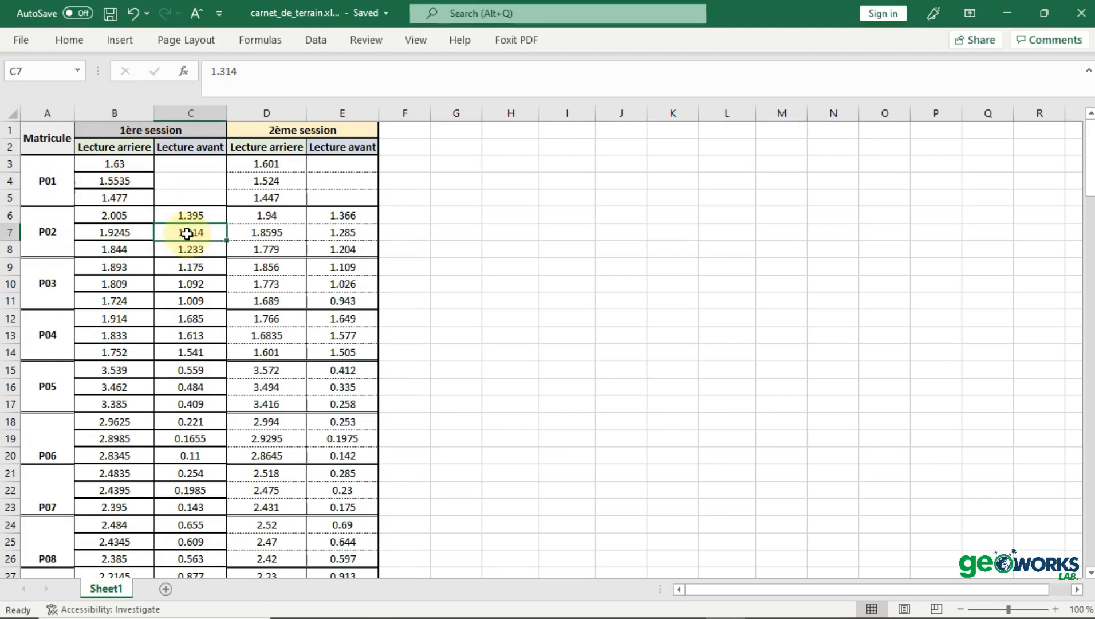
{"action": "left_click", "coordinate": [114, 179]}
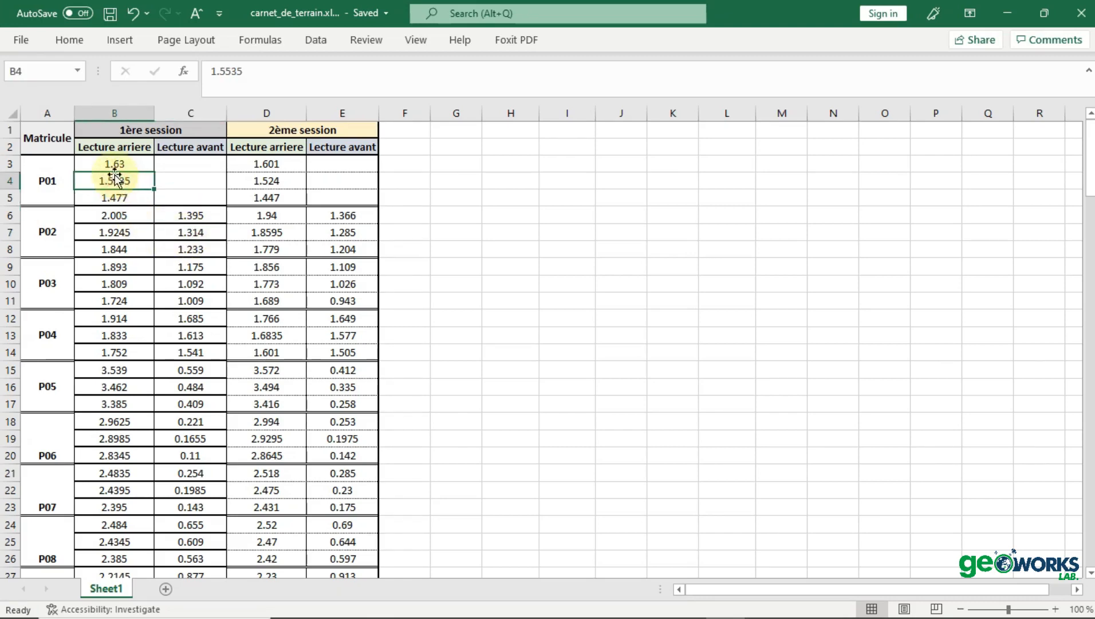
{"action": "left_click", "coordinate": [188, 235]}
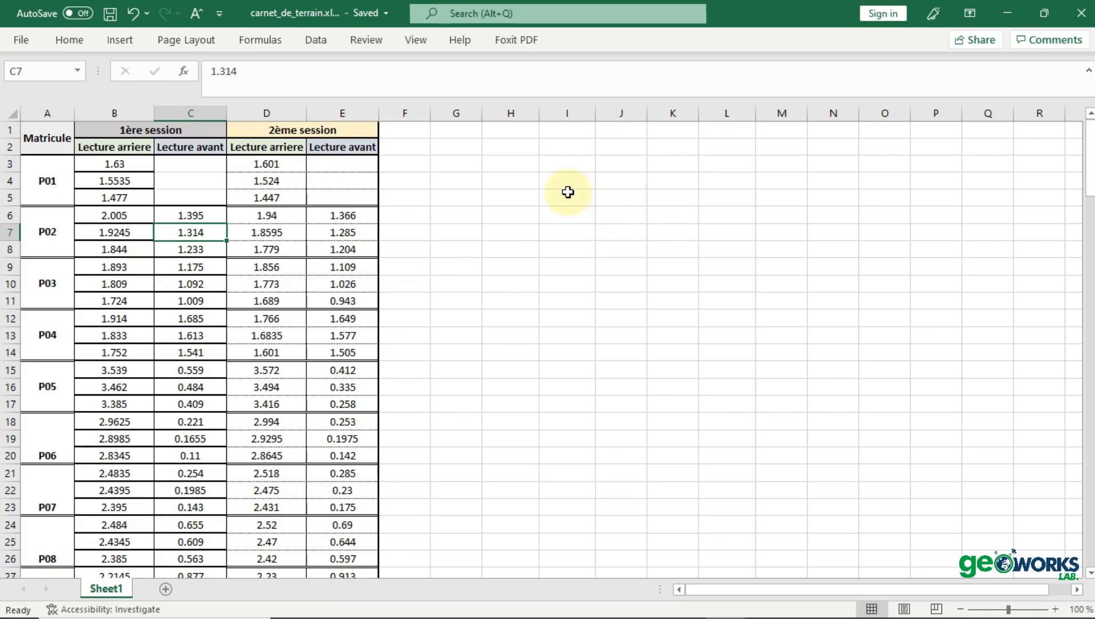
Enter the labels NivLectAR in cell I3 and NivLectAV in cell I4
{"action": "left_click", "coordinate": [585, 168]}
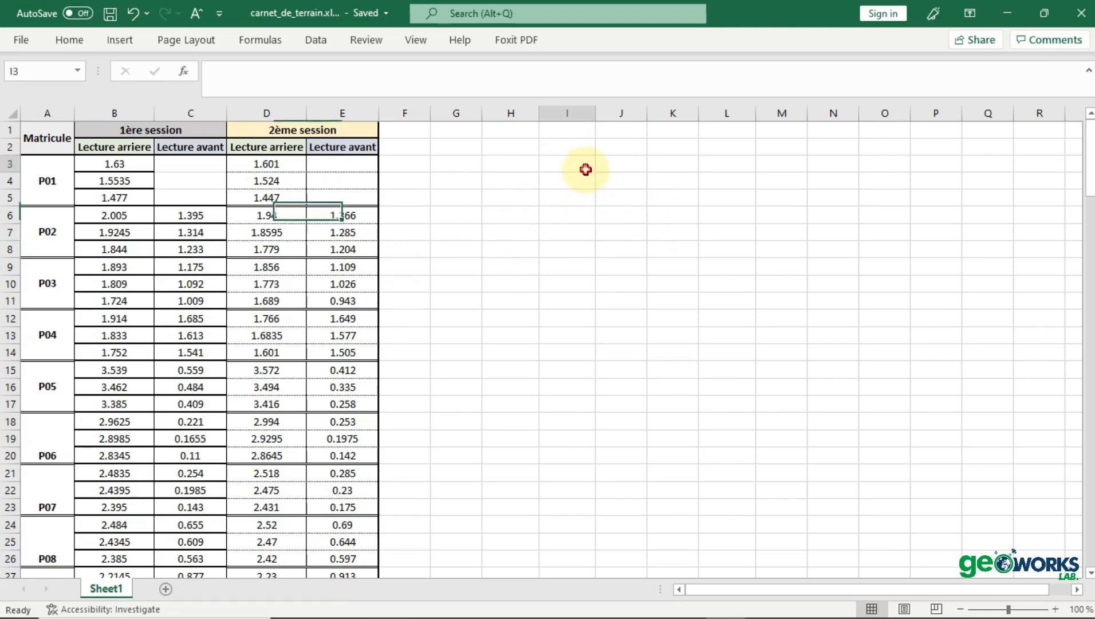
{"action": "type", "text": "NivLectAR"}
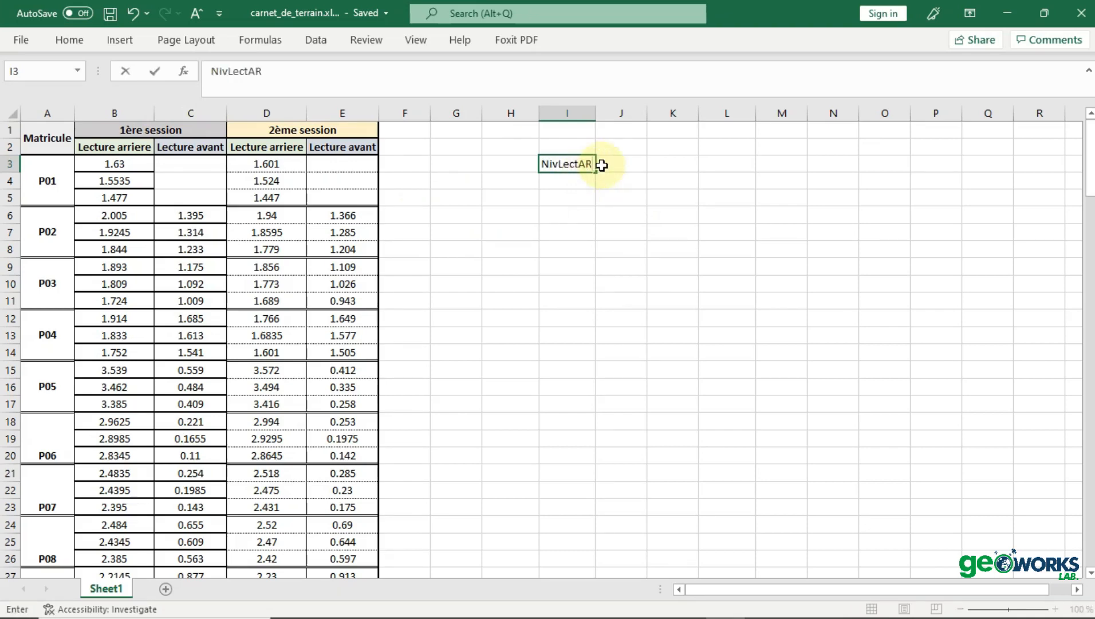
{"action": "left_click_drag", "start_coordinate": [595, 171], "coordinate": [591, 183]}
{"action": "double_click", "coordinate": [590, 182]}
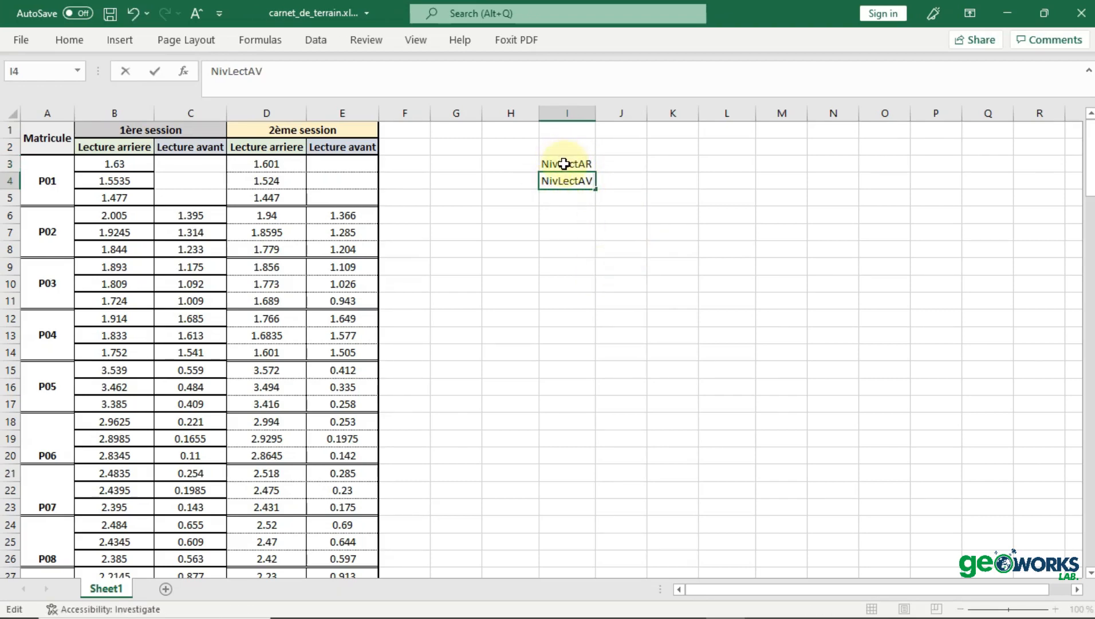
{"action": "left_click", "coordinate": [573, 164]}
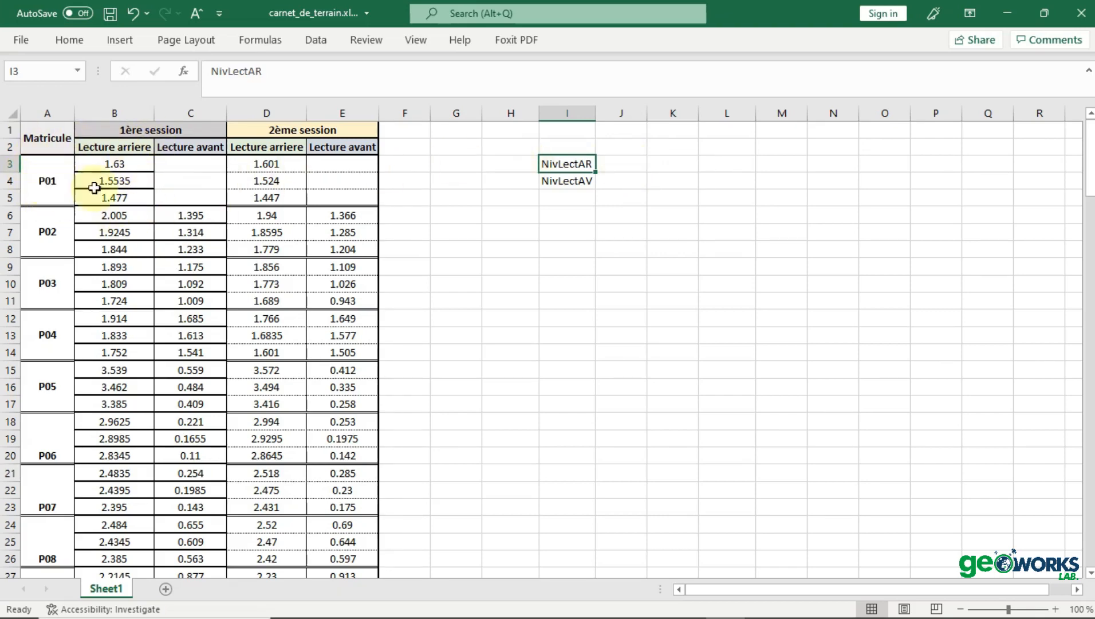
Enter P01 in J3 beside NivLectAR and copy the first-session middle back reading 1.5535 from B4 into K3
{"action": "left_click", "coordinate": [627, 166]}
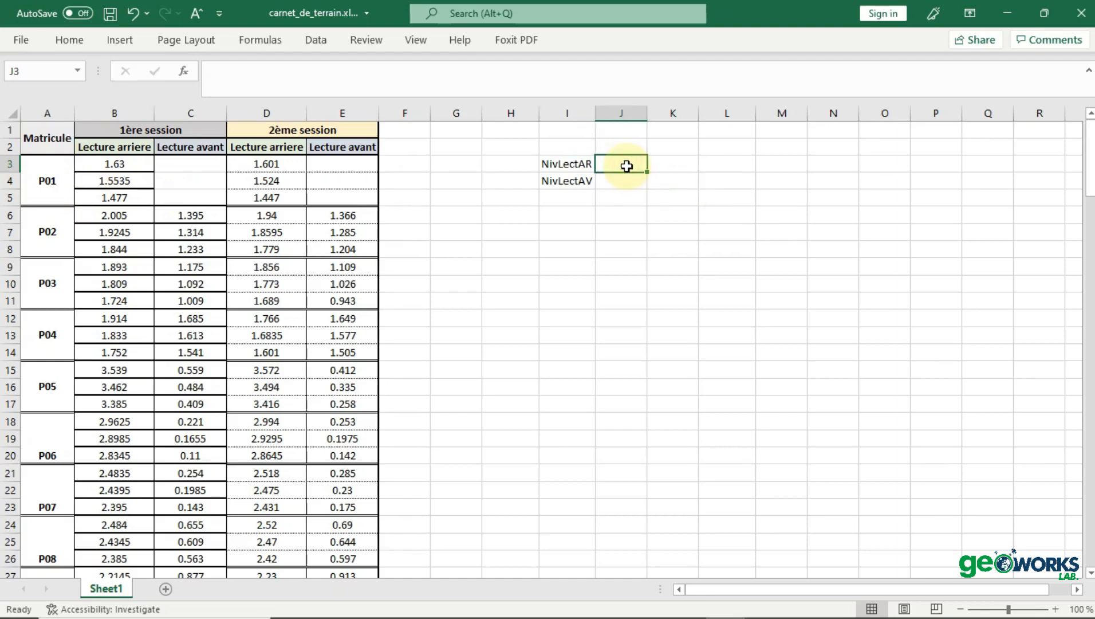
{"action": "type", "text": "P01"}
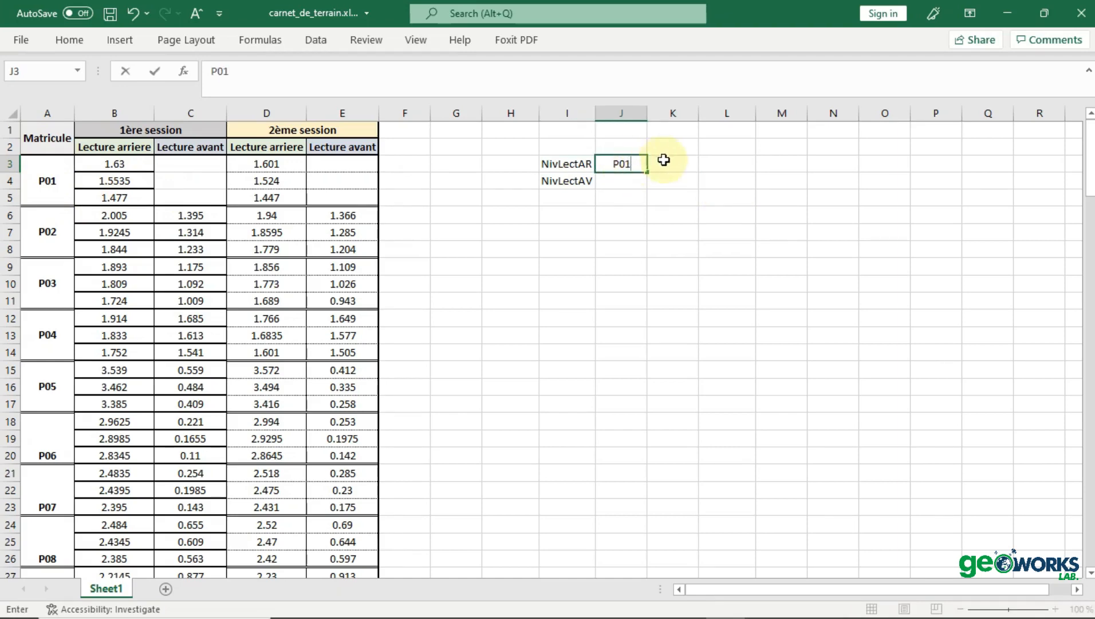
{"action": "double_click", "coordinate": [137, 179]}
{"action": "left_click_drag", "start_coordinate": [137, 180], "coordinate": [93, 179]}
{"action": "key", "text": "ctrl+c"}
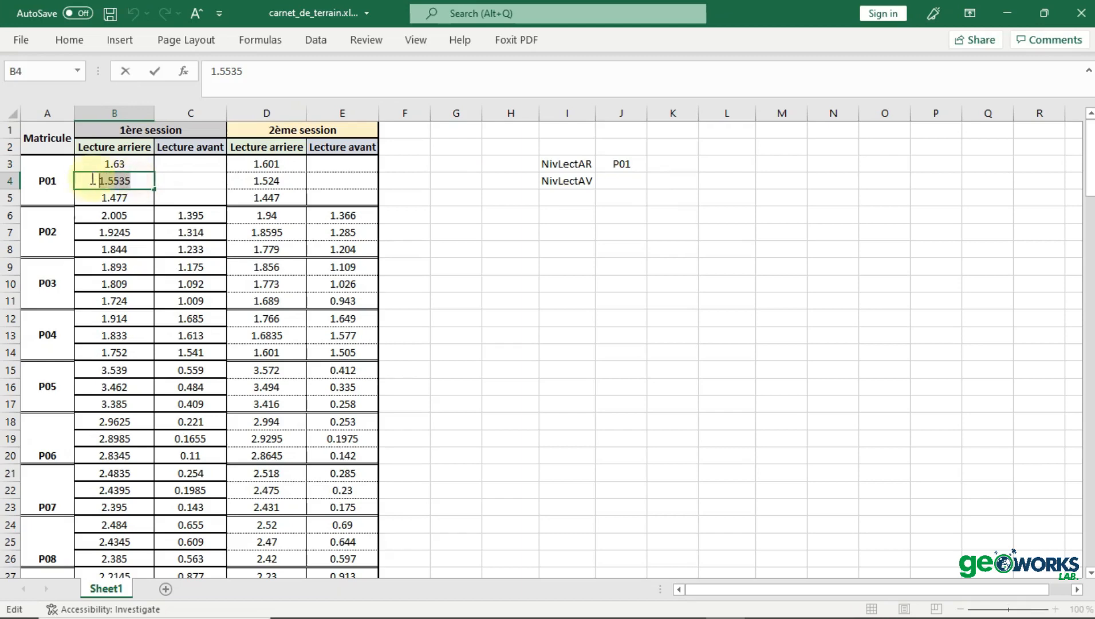
{"action": "key", "text": "Escape"}
{"action": "left_click", "coordinate": [659, 163]}
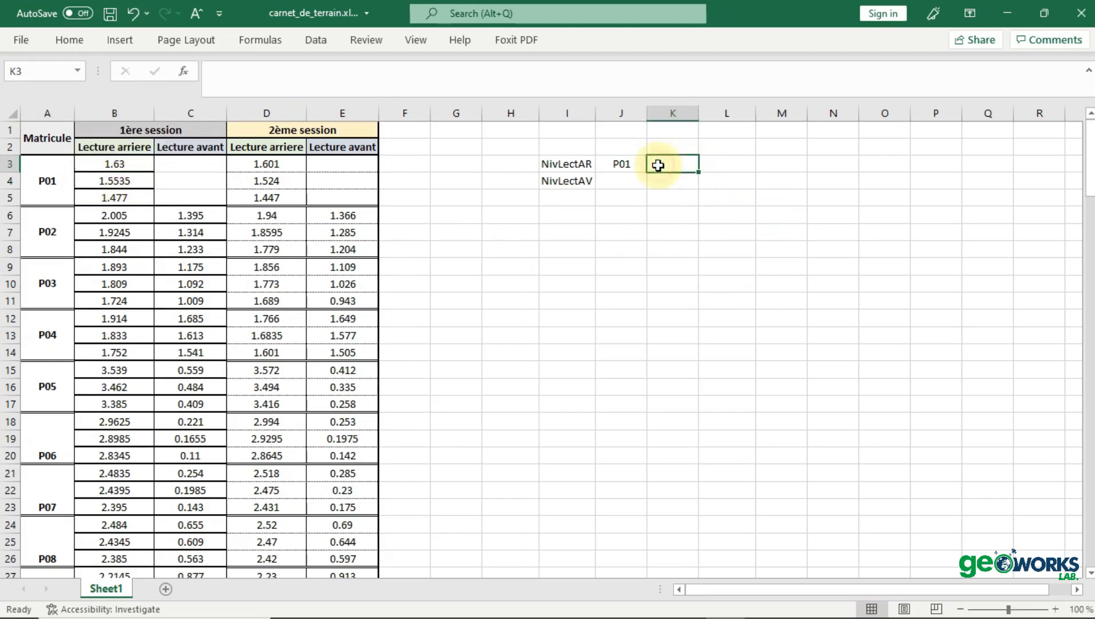
{"action": "key", "text": "ctrl+v"}
{"action": "left_click", "coordinate": [727, 213]}
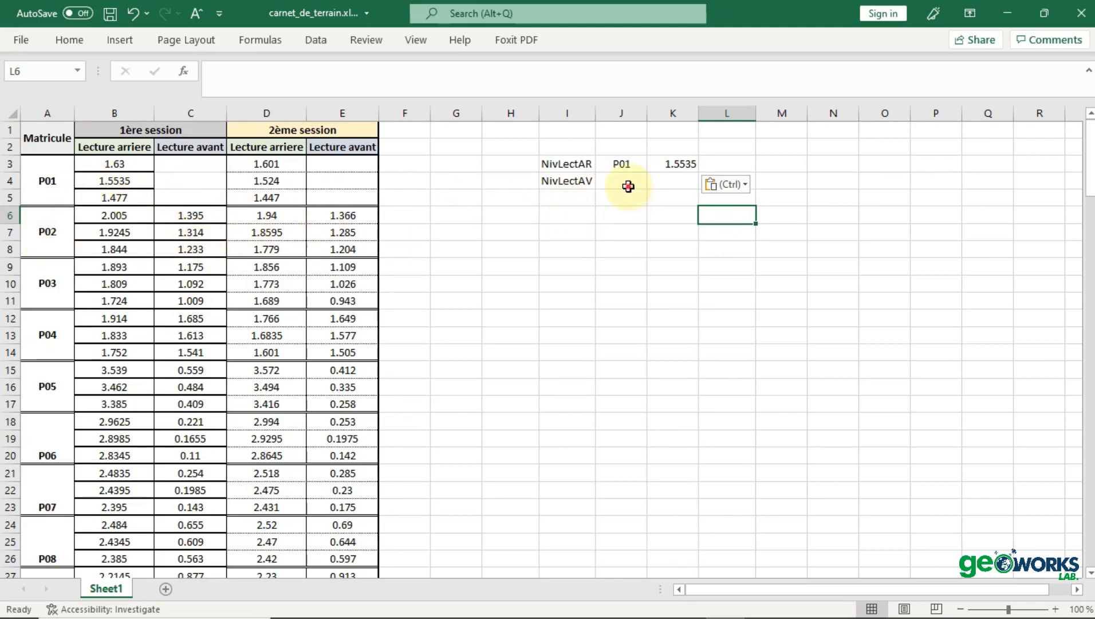
Enter P02 in J4 beside NivLectAV and copy the first-session middle fore reading 1.314 from C7 into K4
{"action": "left_click", "coordinate": [627, 186]}
{"action": "type", "text": "p01"}
{"action": "key", "text": "BackSpace"}
{"action": "type", "text": "2"}
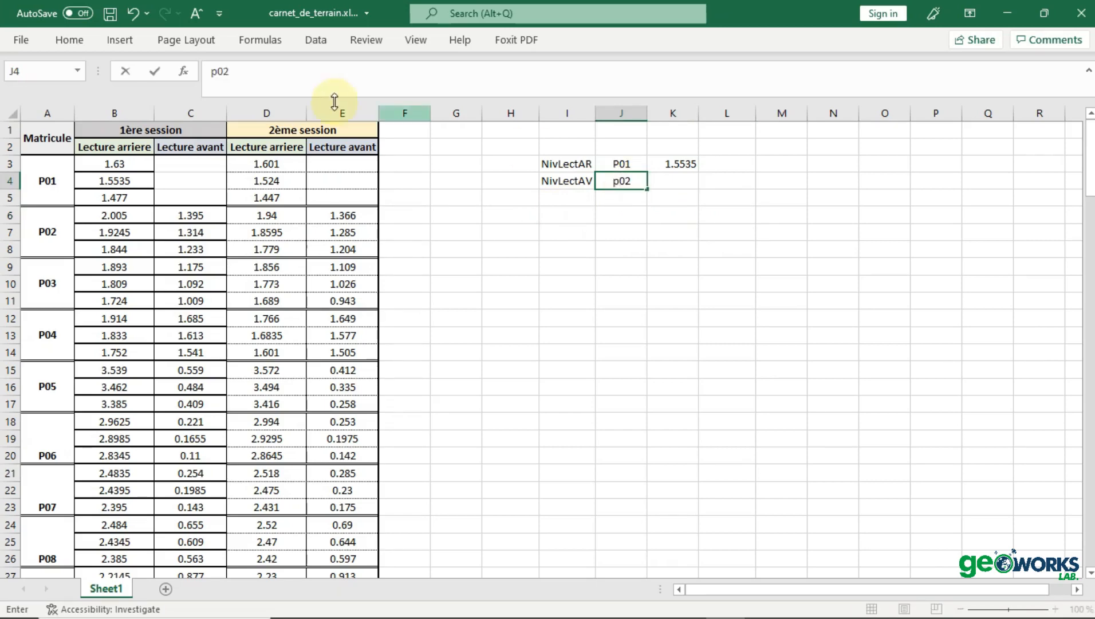
{"action": "left_click", "coordinate": [619, 183]}
{"action": "key", "text": "BackSpace"}
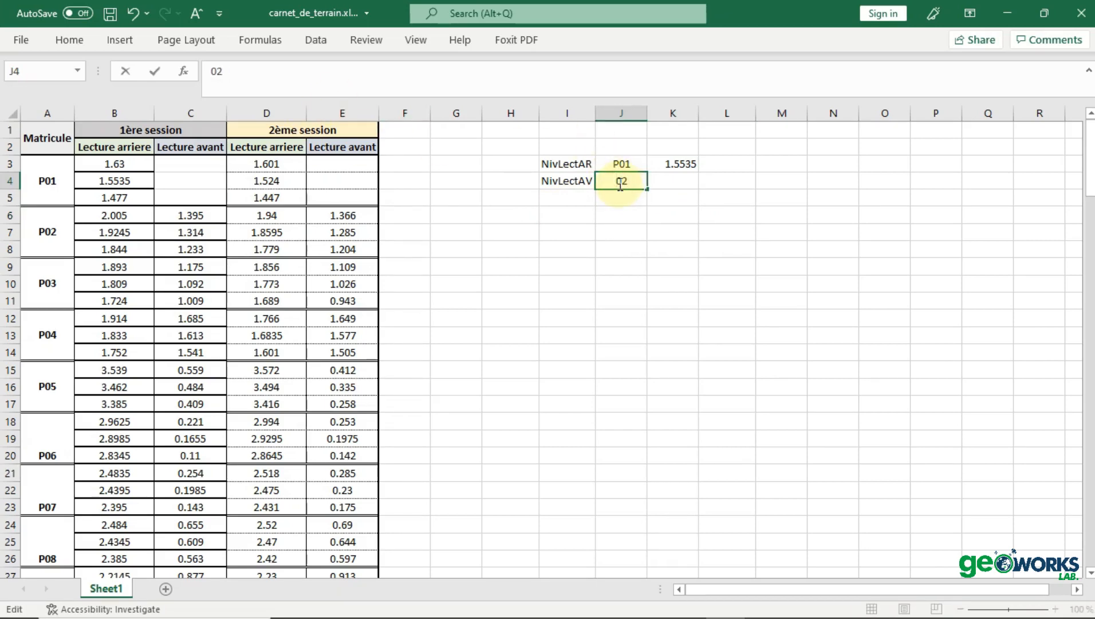
{"action": "type", "text": "P"}
{"action": "left_click", "coordinate": [199, 232]}
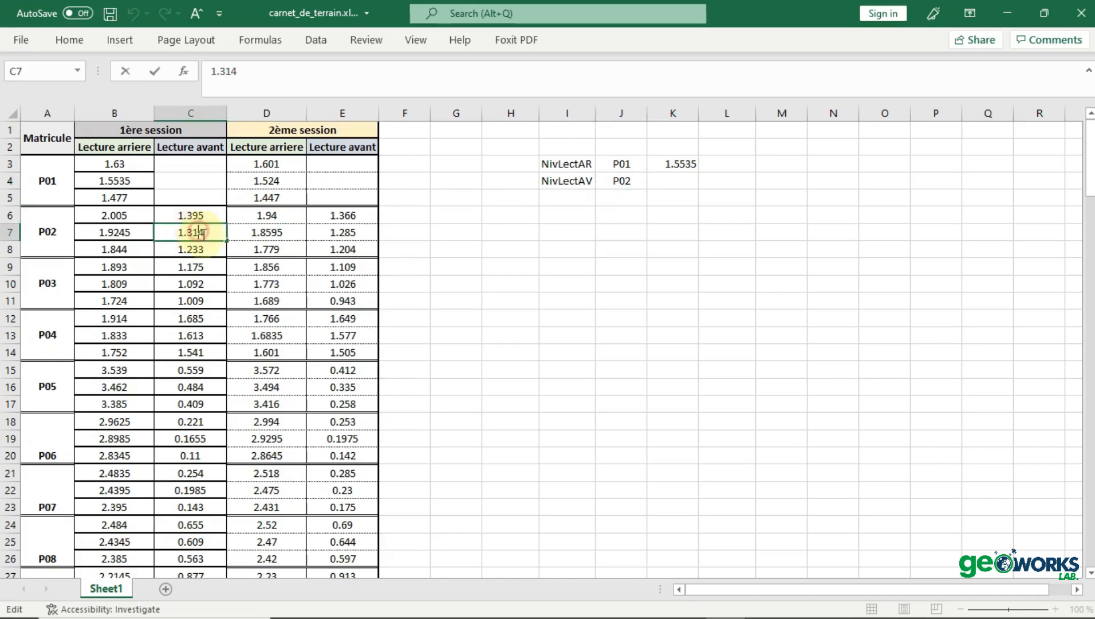
{"action": "left_click", "coordinate": [678, 183]}
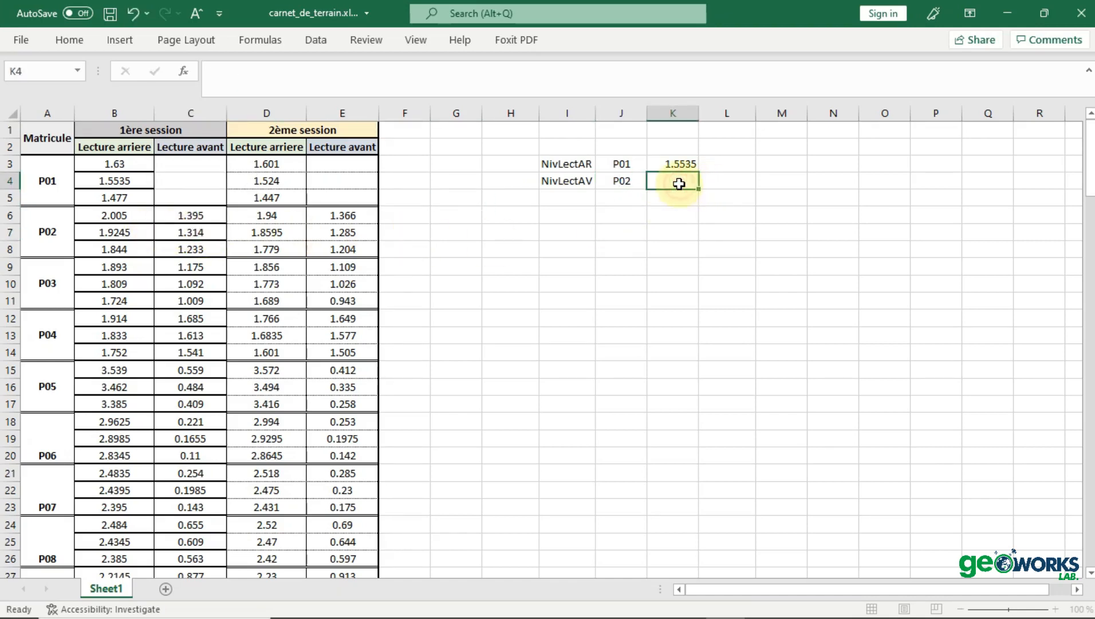
{"action": "type", "text": "1.314"}
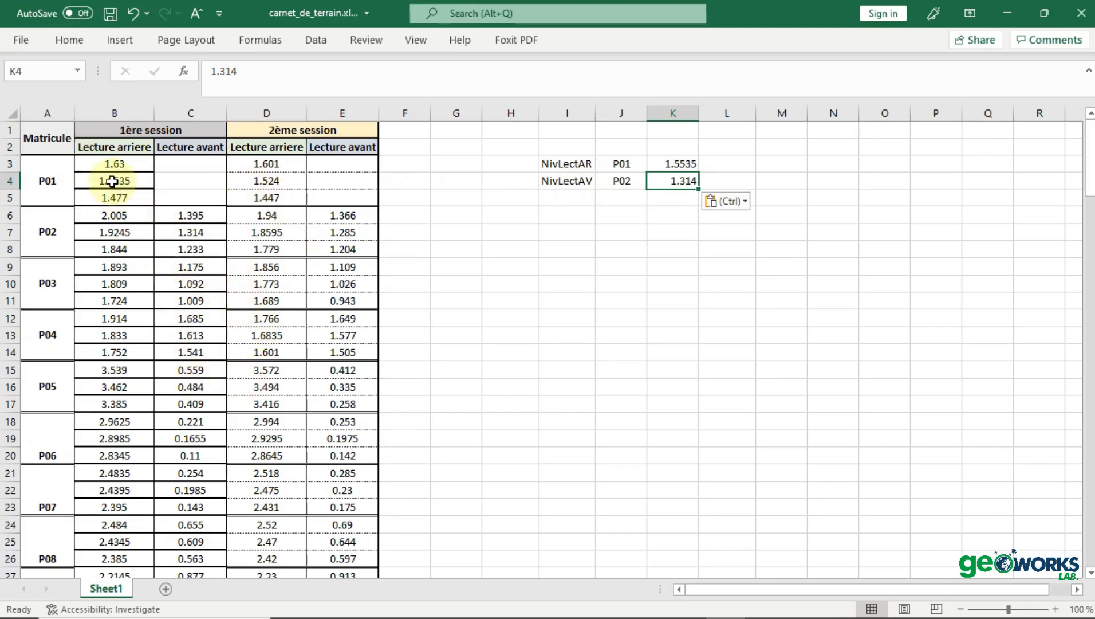
Examine how each point's back reading pairs with the next point's fore reading in both sessions, for P01–P02 and P02–P03
{"action": "left_click", "coordinate": [112, 181]}
{"action": "left_click", "coordinate": [196, 233]}
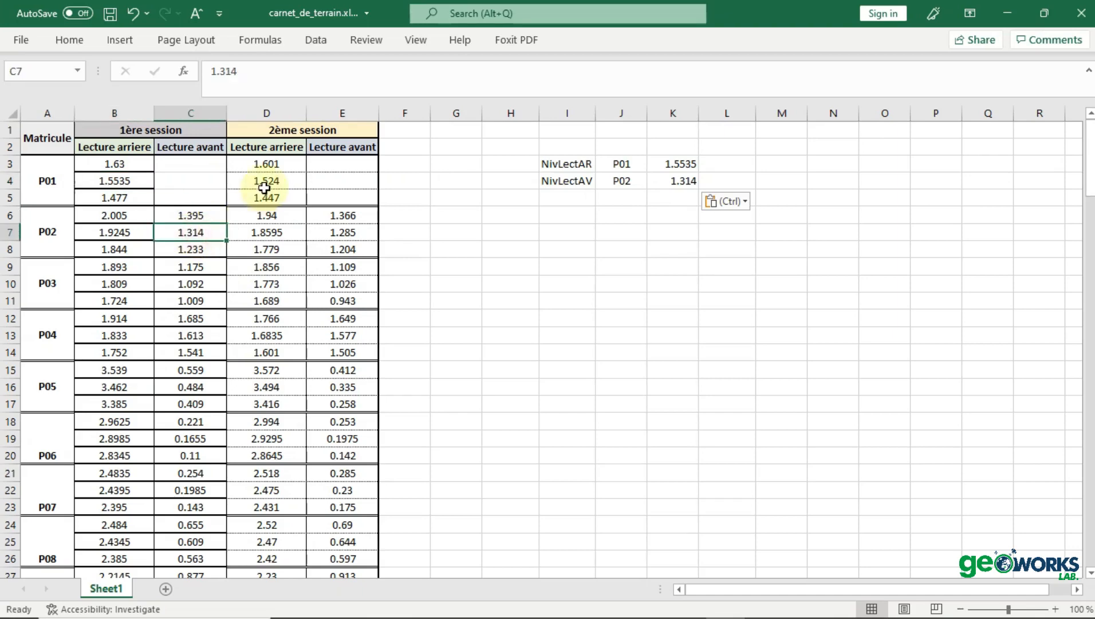
{"action": "left_click", "coordinate": [265, 182]}
{"action": "left_click", "coordinate": [342, 232]}
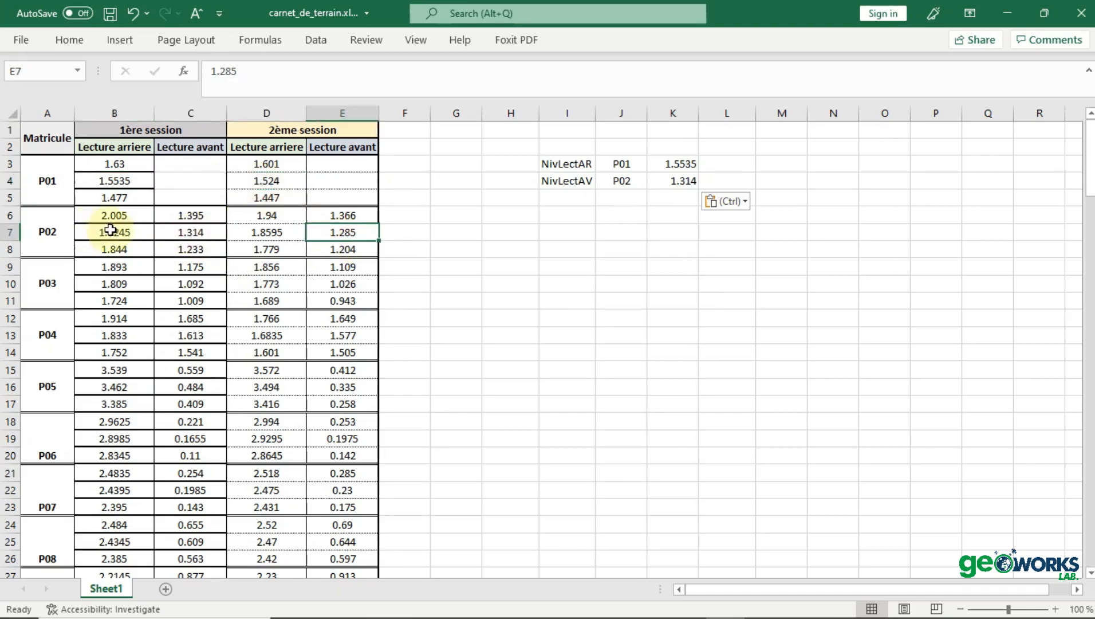
{"action": "left_click", "coordinate": [87, 230]}
{"action": "left_click", "coordinate": [178, 283]}
{"action": "left_click", "coordinate": [259, 229]}
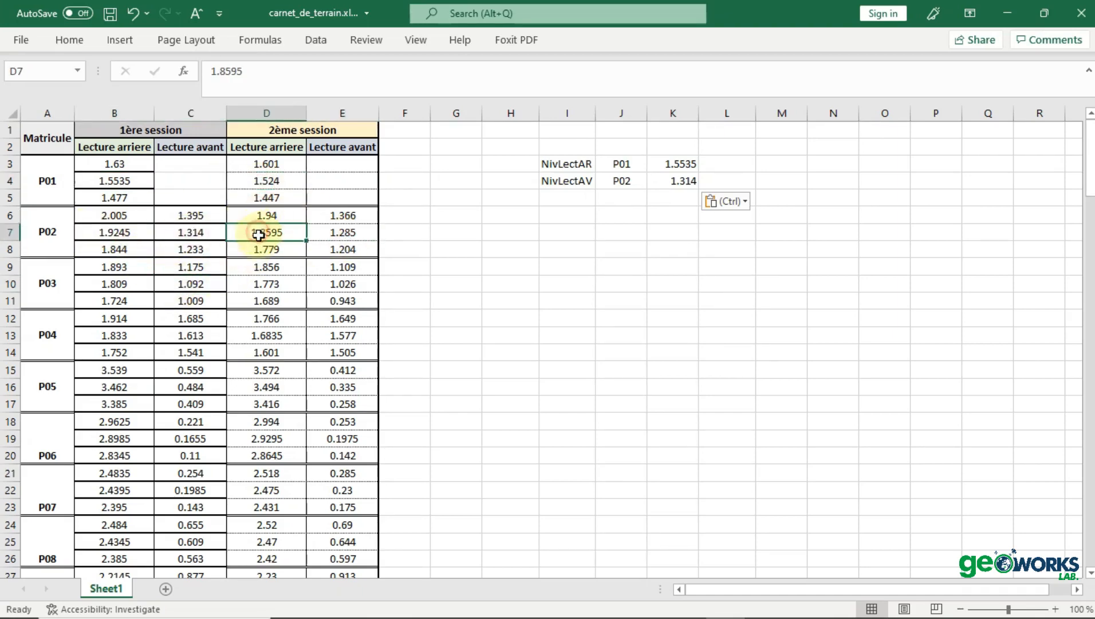
{"action": "left_click", "coordinate": [338, 285]}
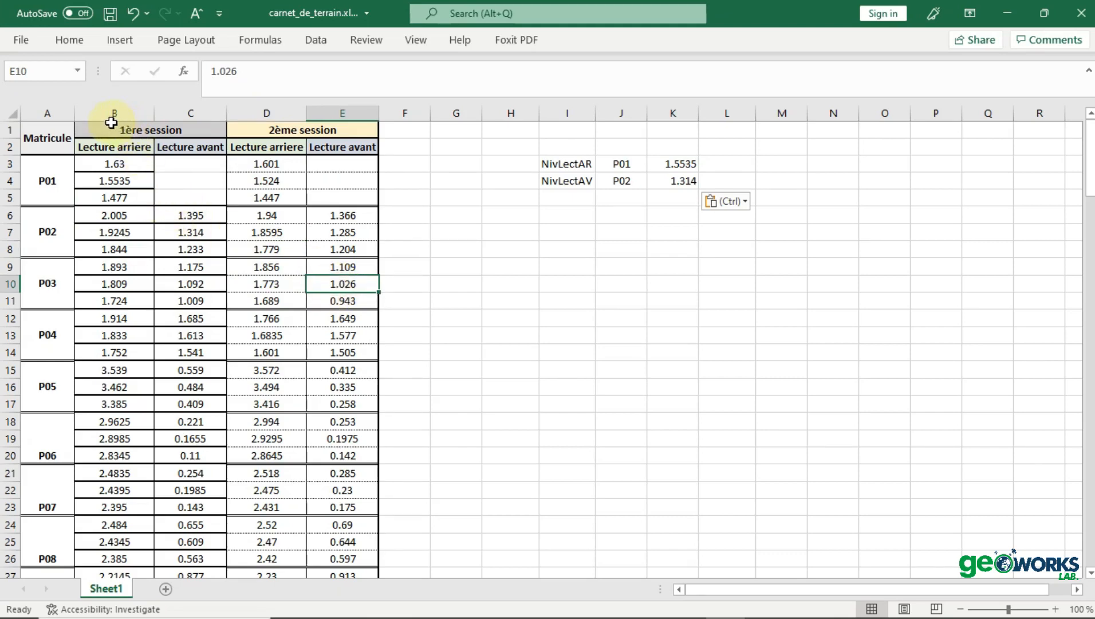
{"action": "left_click", "coordinate": [114, 181]}
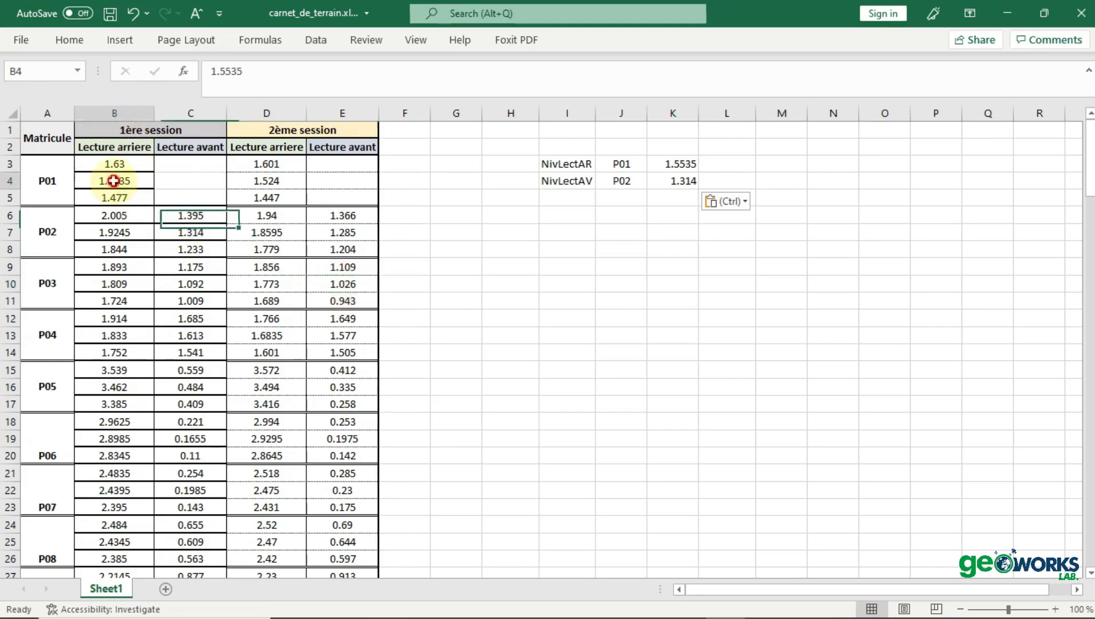
{"action": "left_click", "coordinate": [207, 232]}
{"action": "left_click", "coordinate": [116, 232]}
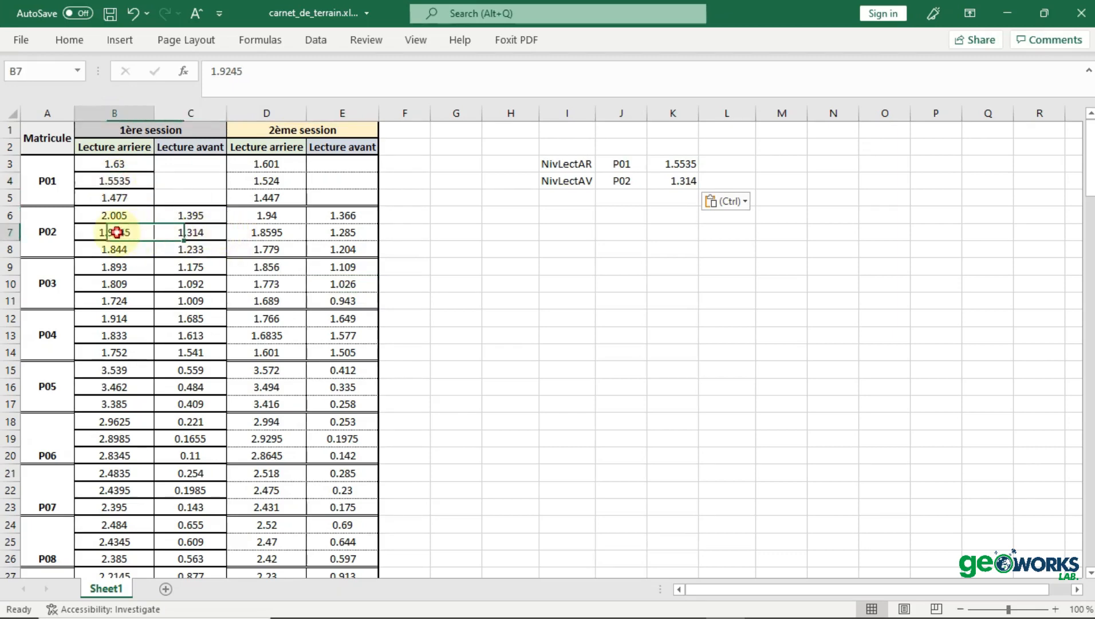
{"action": "left_click", "coordinate": [187, 268]}
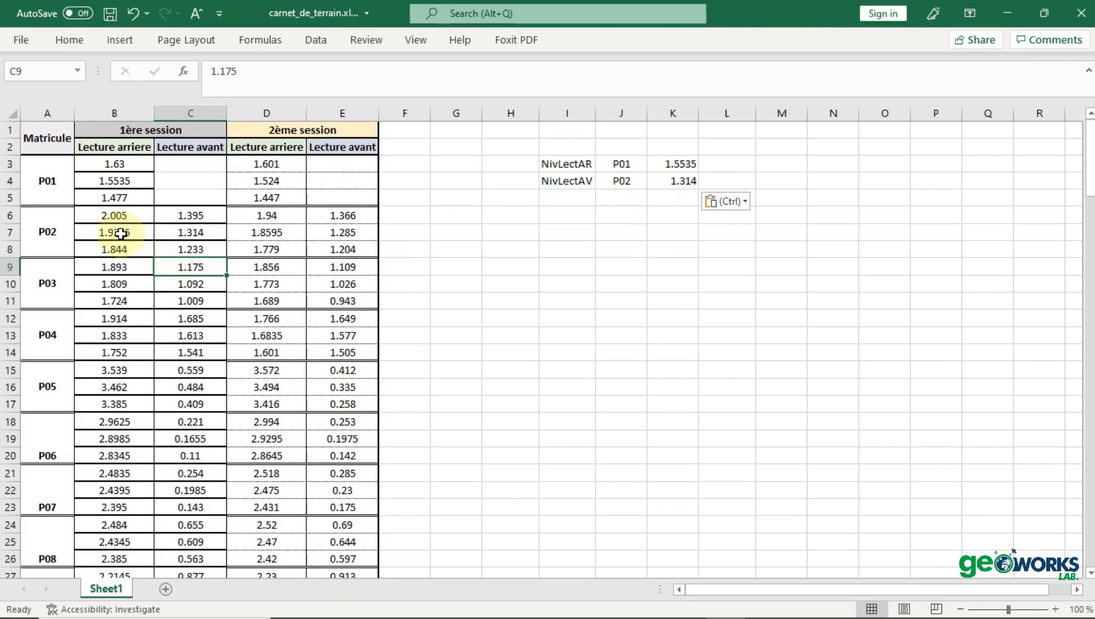
{"action": "left_click", "coordinate": [121, 233]}
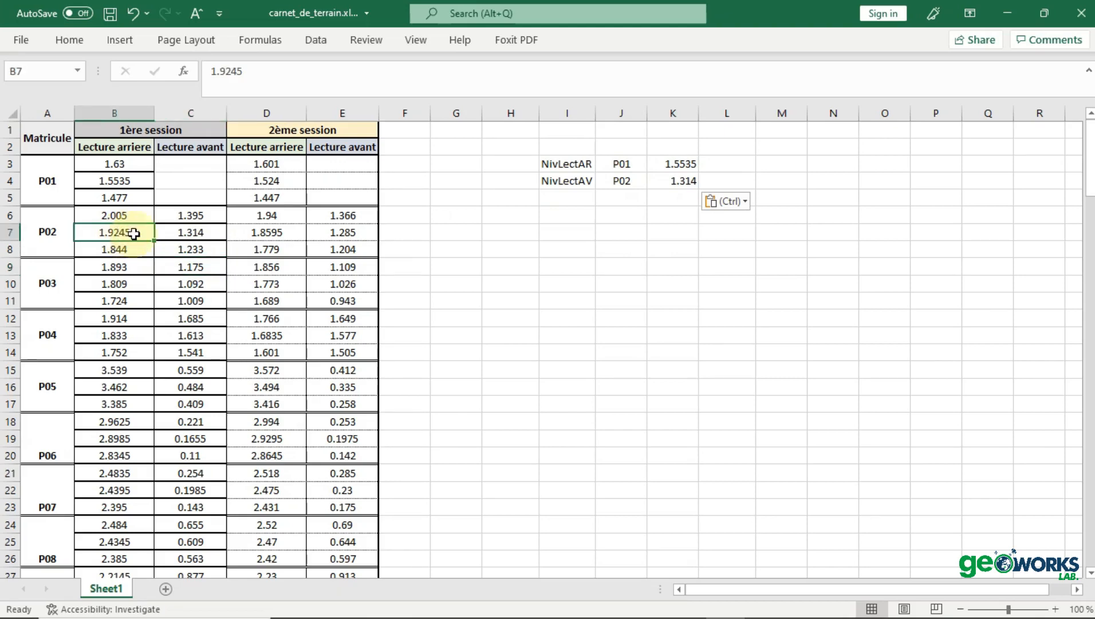
Extend the NivLectAR and NivLectAV labels to I5:I6 and copy P02's first-session middle back reading 1.9245 from B7 into K5
{"action": "left_click_drag", "start_coordinate": [566, 165], "coordinate": [587, 225]}
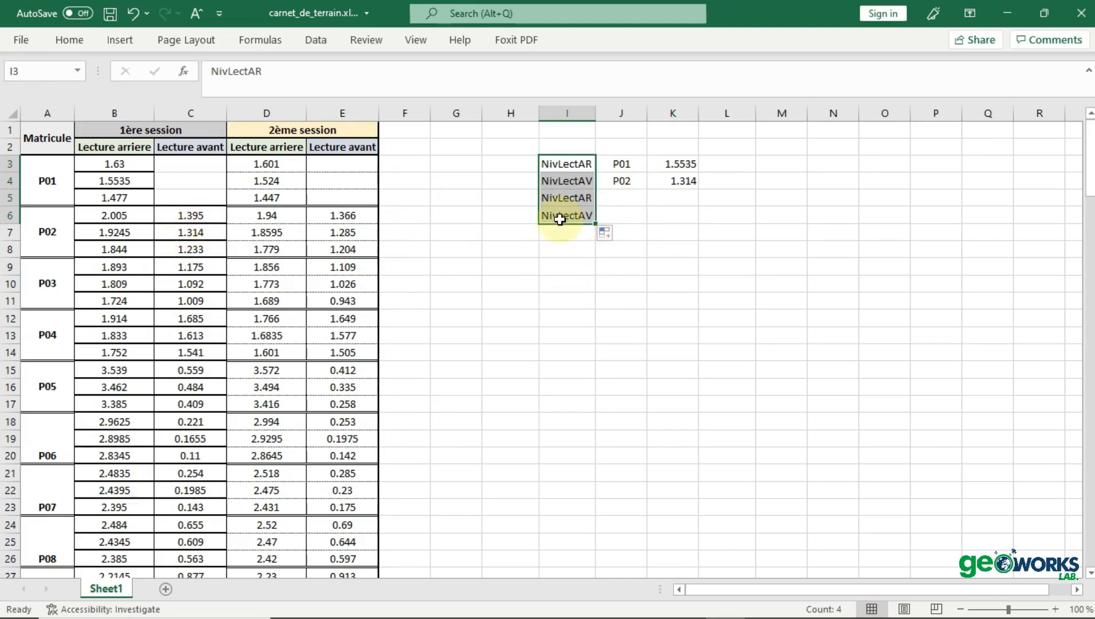
{"action": "left_click", "coordinate": [117, 232]}
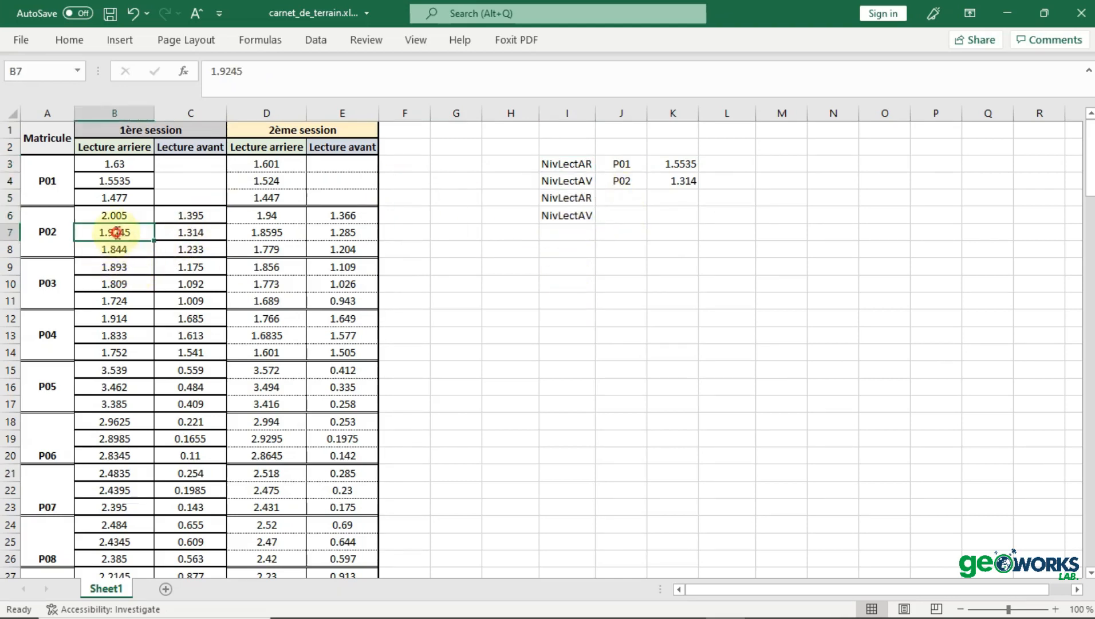
{"action": "double_click", "coordinate": [115, 232]}
{"action": "double_click", "coordinate": [144, 235]}
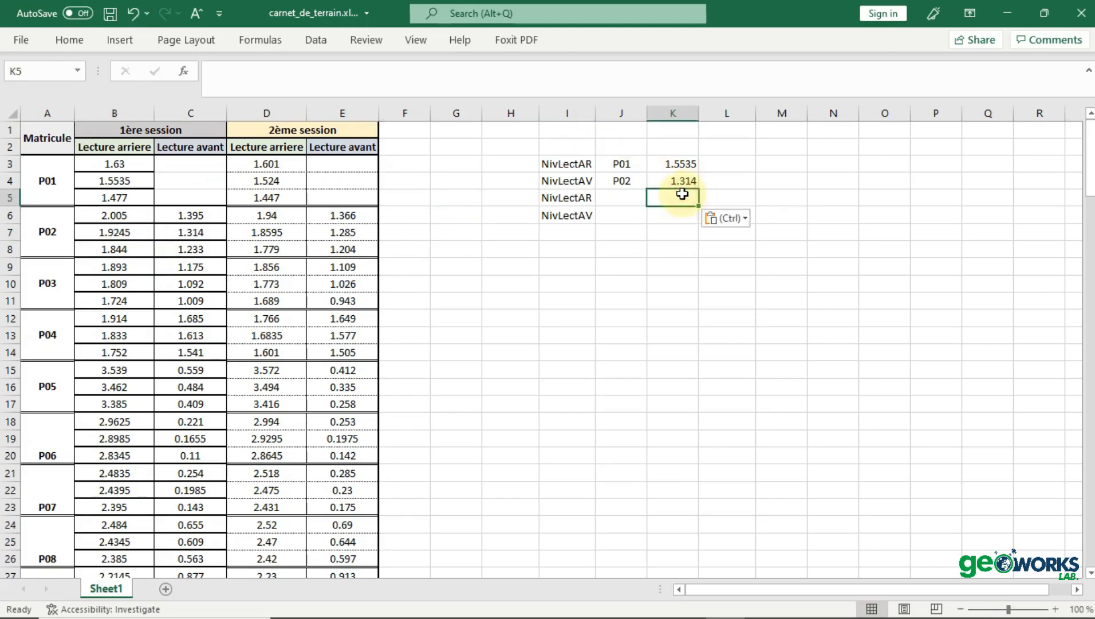
{"action": "type", "text": "1.9245"}
Copy P03's first-session middle fore reading 1.092 from C10 into K6, and enter P02 in J5 and P03 in J6
{"action": "double_click", "coordinate": [197, 288]}
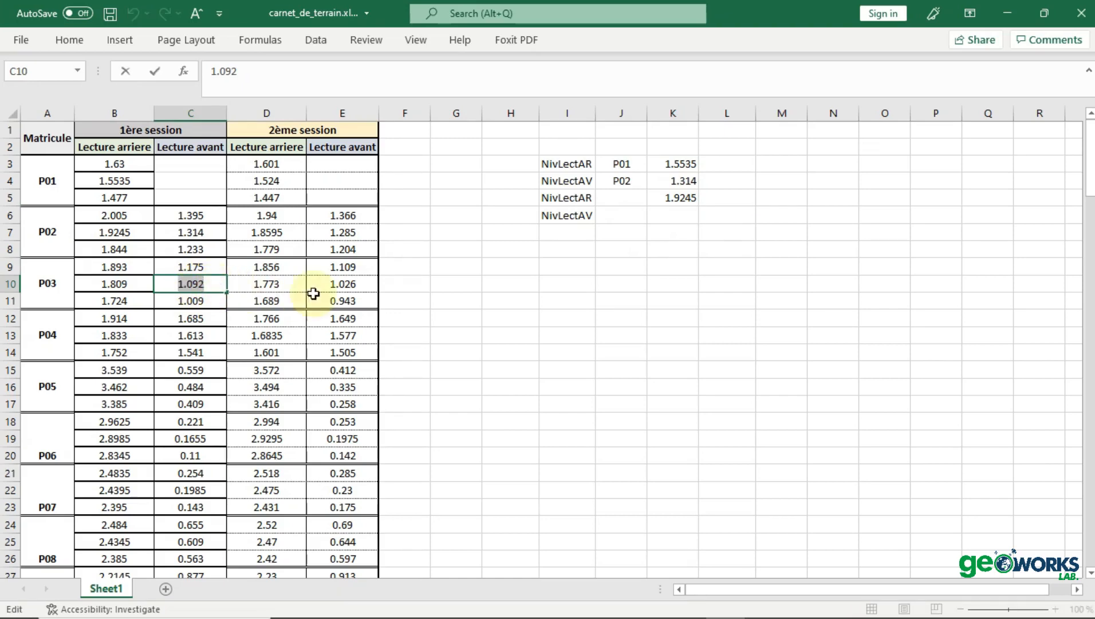
{"action": "left_click", "coordinate": [656, 213]}
{"action": "type", "text": "1.092"}
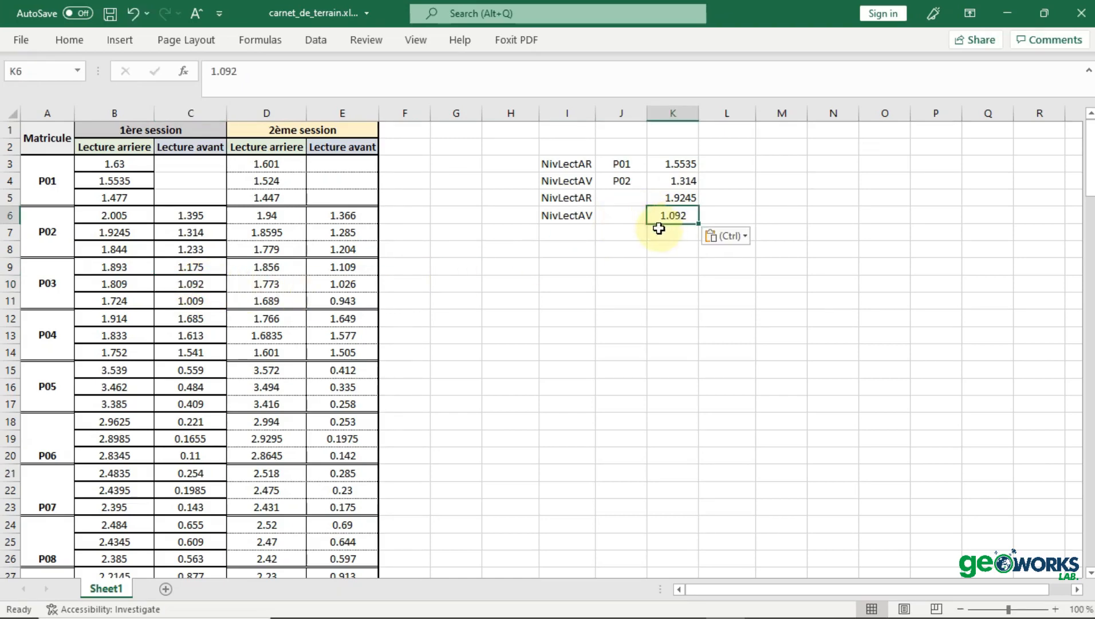
{"action": "left_click", "coordinate": [625, 197]}
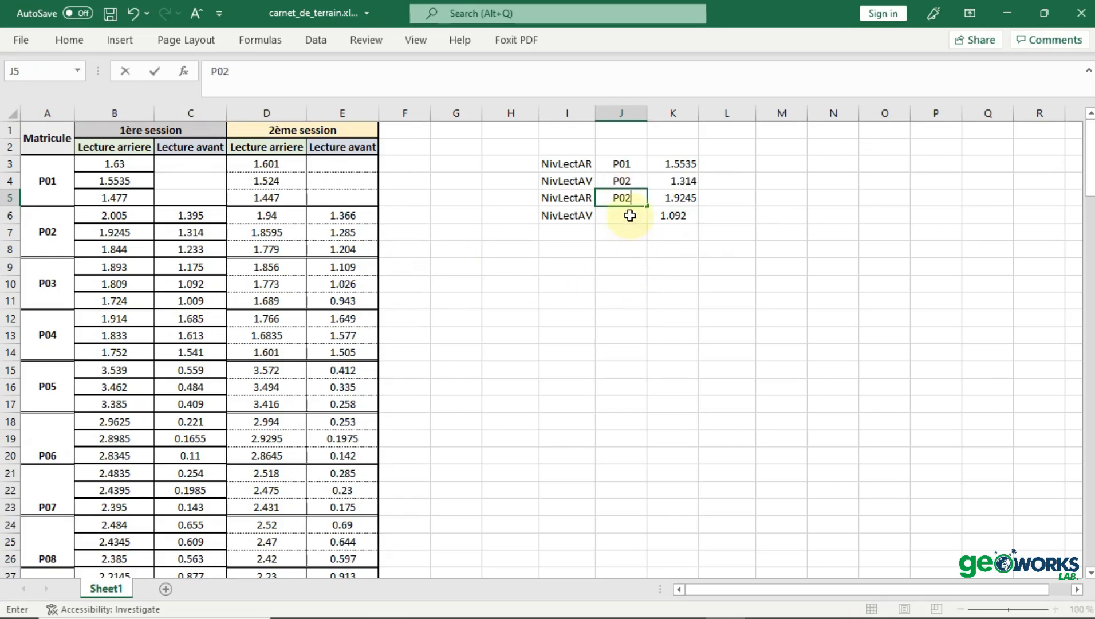
{"action": "left_click", "coordinate": [630, 215]}
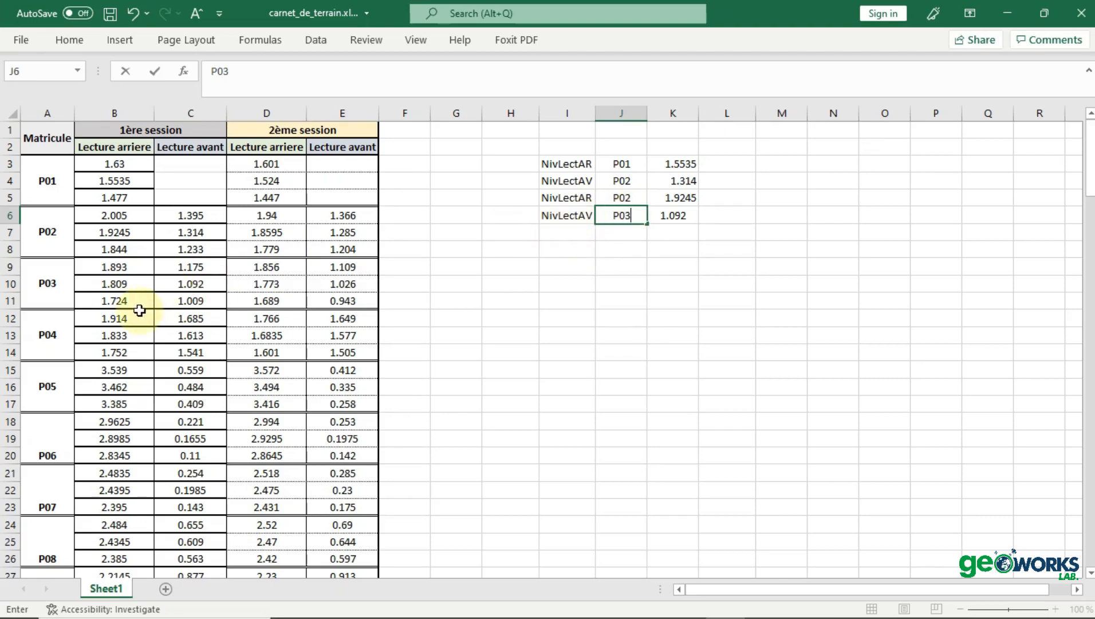
Copy P03's first-session middle back reading 1.809 from B10 into K7
{"action": "left_click", "coordinate": [120, 285]}
{"action": "double_click", "coordinate": [120, 284]}
{"action": "key", "text": "ctrl+c"}
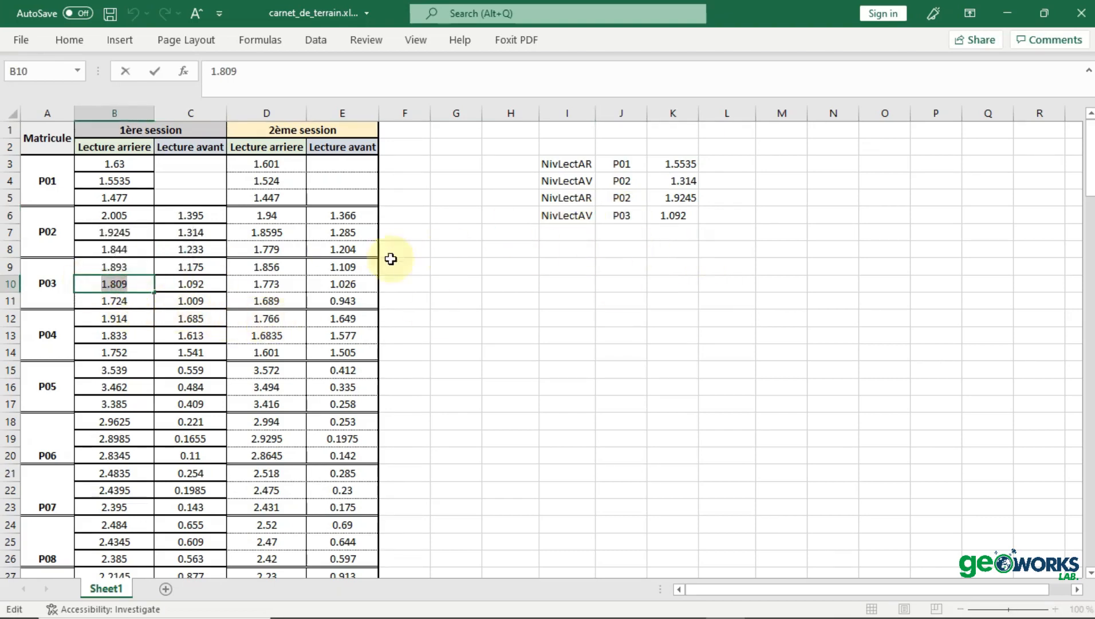
{"action": "left_click", "coordinate": [675, 229]}
{"action": "key", "text": "ctrl+v"}
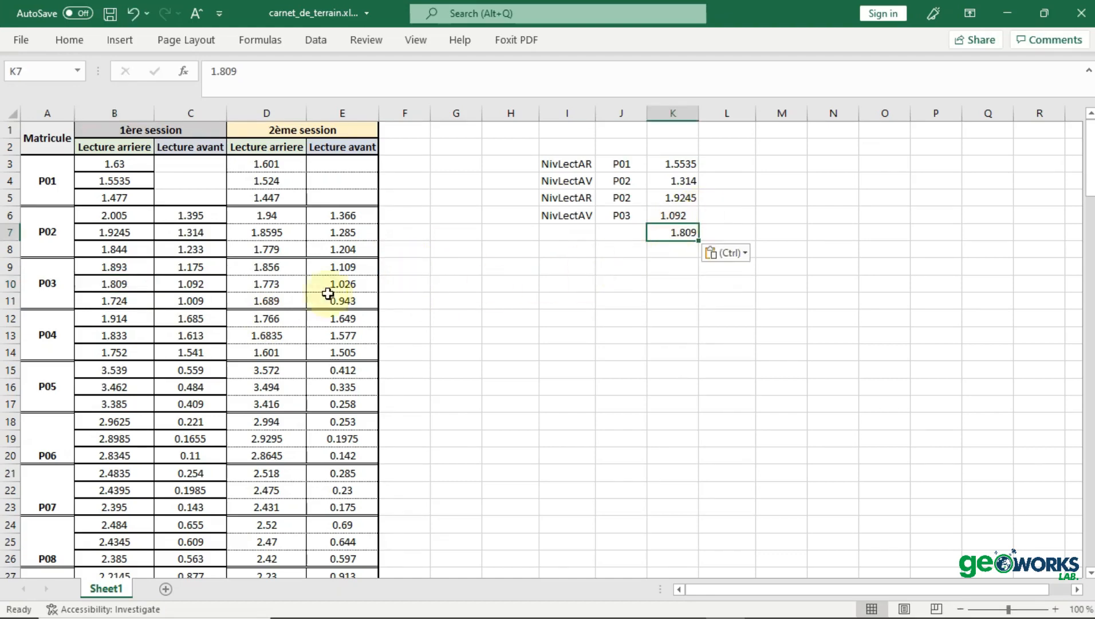
Copy P04's first-session middle fore reading 1.613 from C13 into K8
{"action": "left_click", "coordinate": [198, 333]}
{"action": "double_click", "coordinate": [195, 334]}
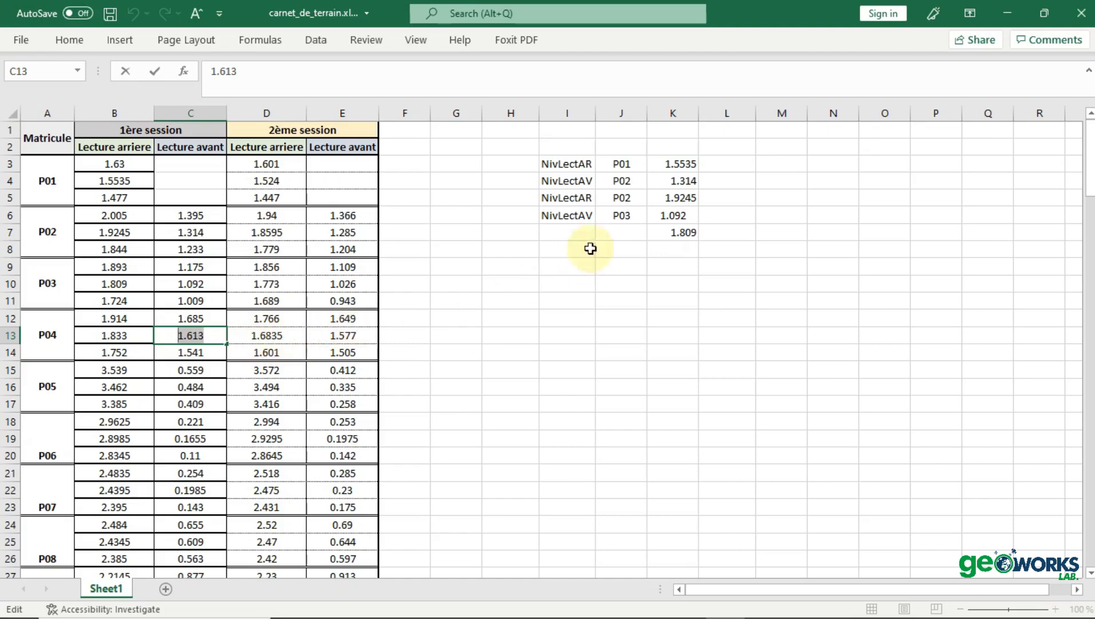
{"action": "key", "text": "ctrl+c"}
{"action": "left_click", "coordinate": [675, 250]}
{"action": "key", "text": "ctrl+v"}
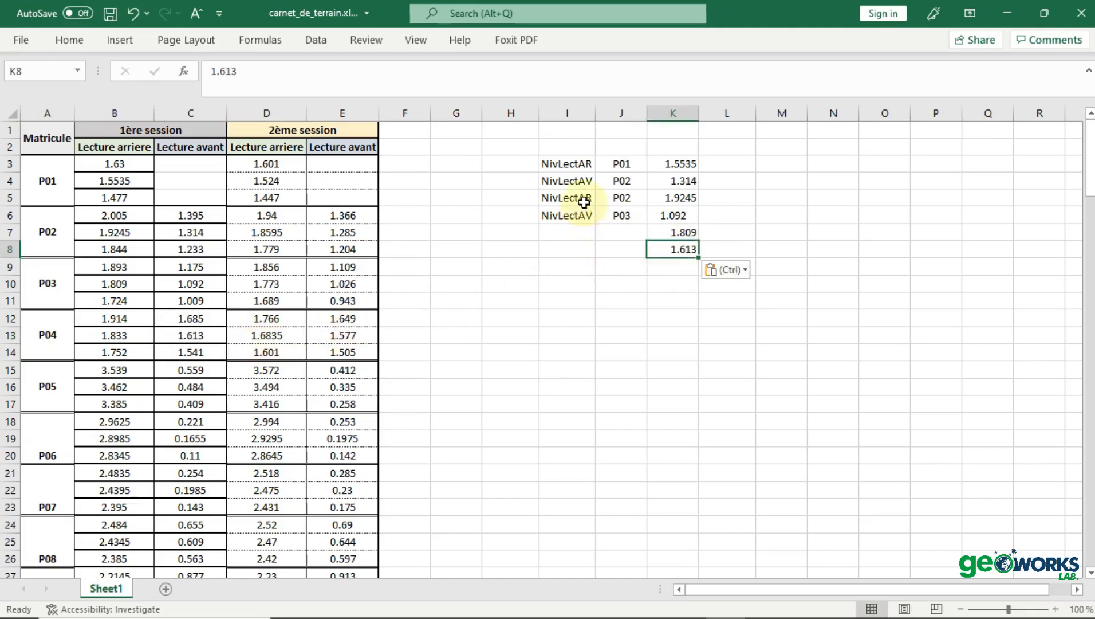
Extend the NivLectAR and NivLectAV labels to I7:I8 and enter P03 in J7 and P04 in J8
{"action": "left_click_drag", "start_coordinate": [583, 202], "coordinate": [590, 270]}
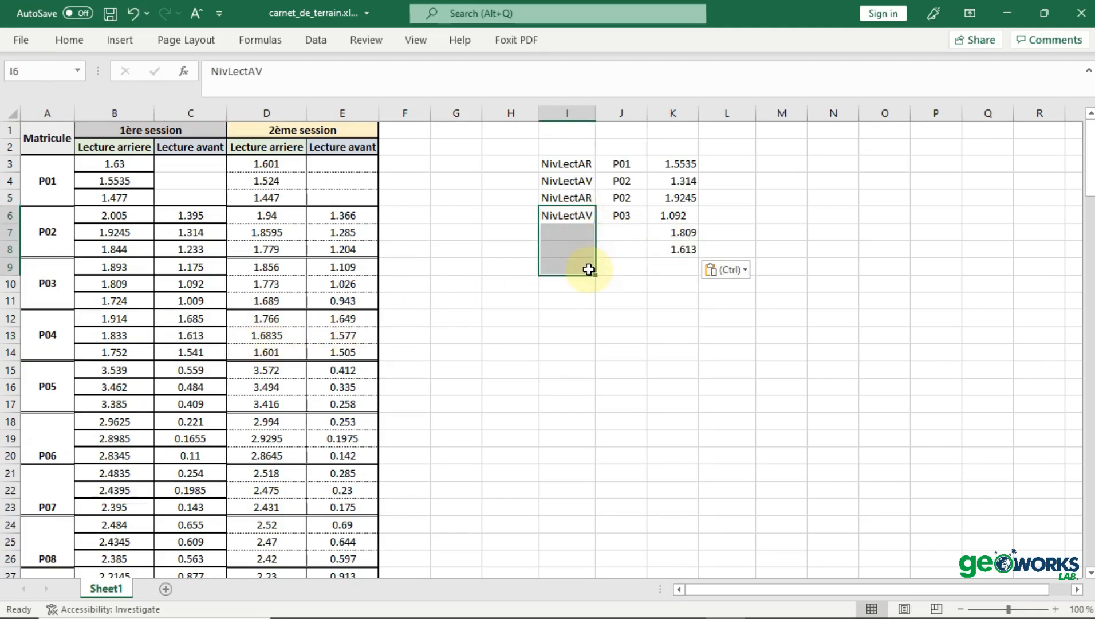
{"action": "left_click_drag", "start_coordinate": [576, 198], "coordinate": [594, 267]}
{"action": "left_click", "coordinate": [621, 232]}
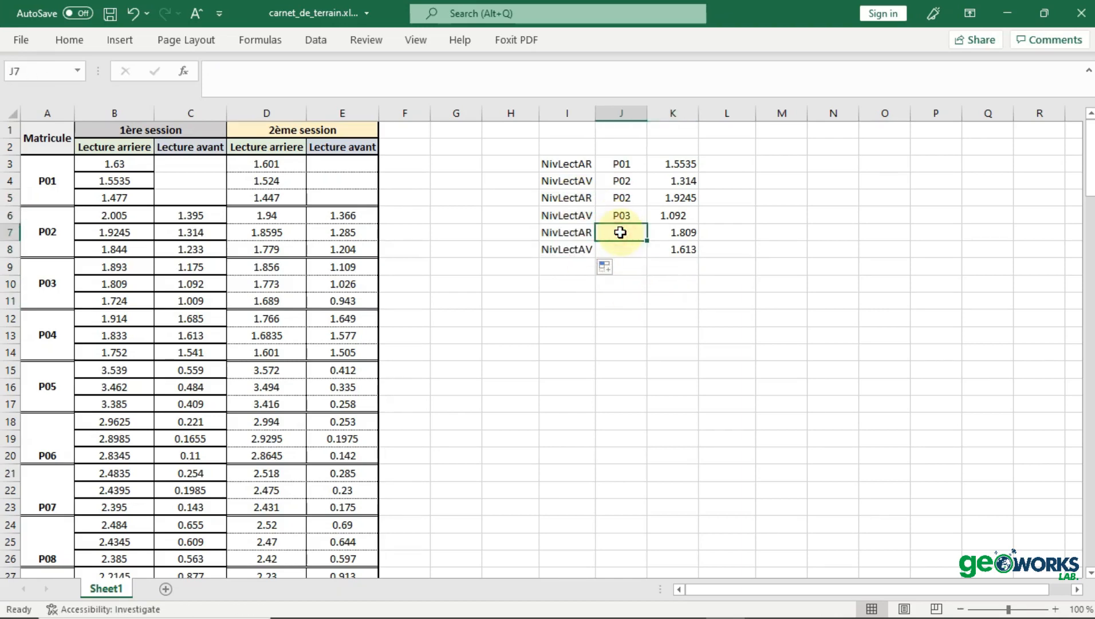
{"action": "type", "text": "P03"}
{"action": "left_click", "coordinate": [622, 250]}
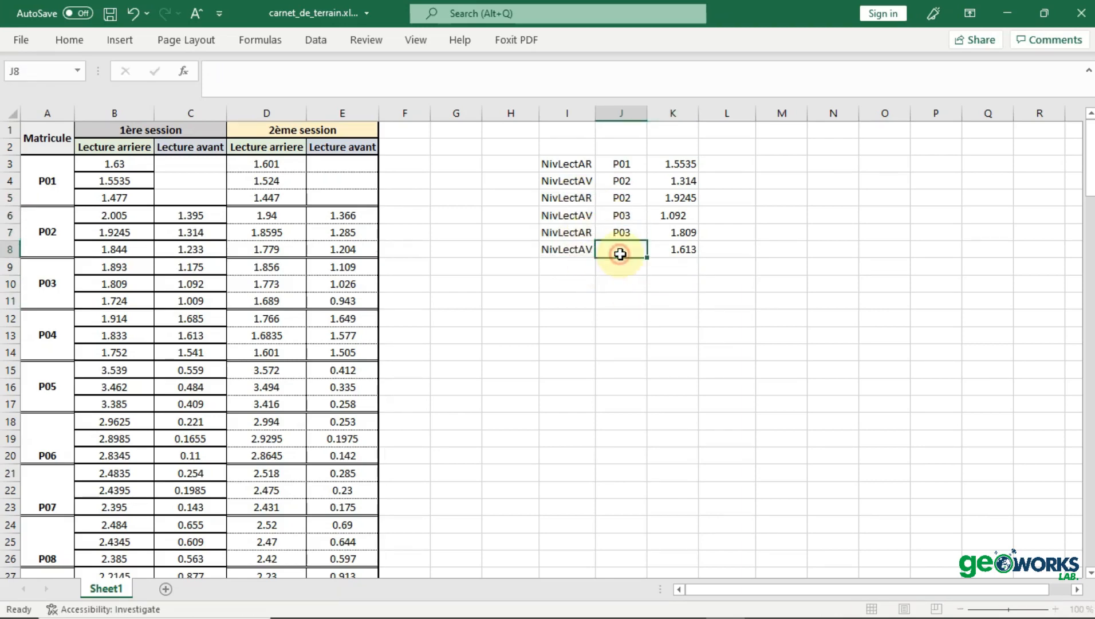
{"action": "type", "text": "P04"}
{"action": "left_click", "coordinate": [768, 605]}
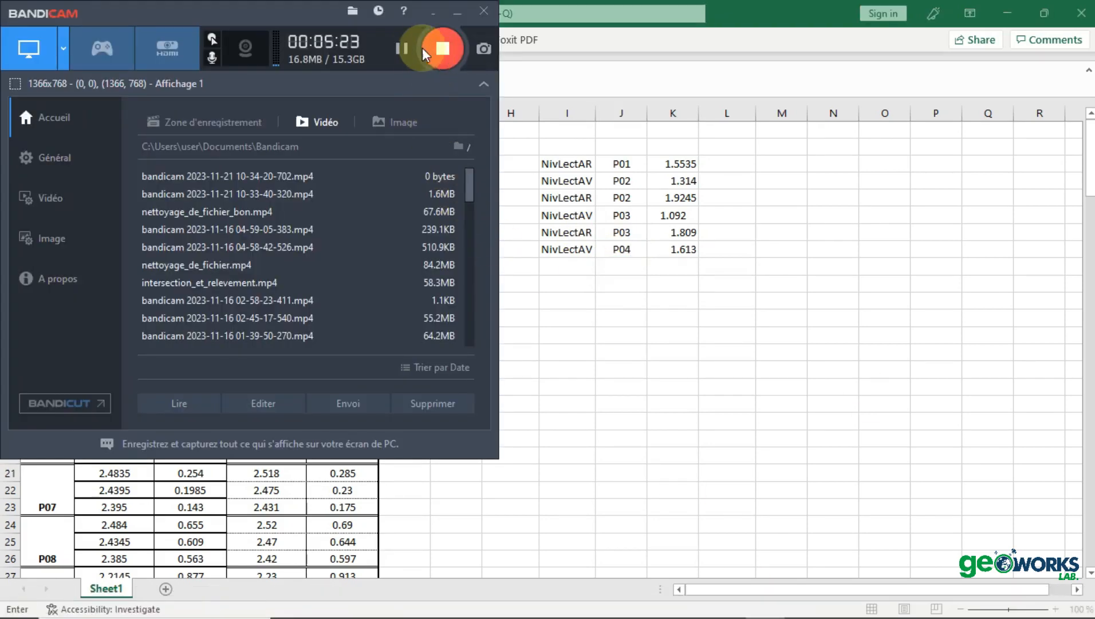
{"action": "left_click", "coordinate": [401, 48]}
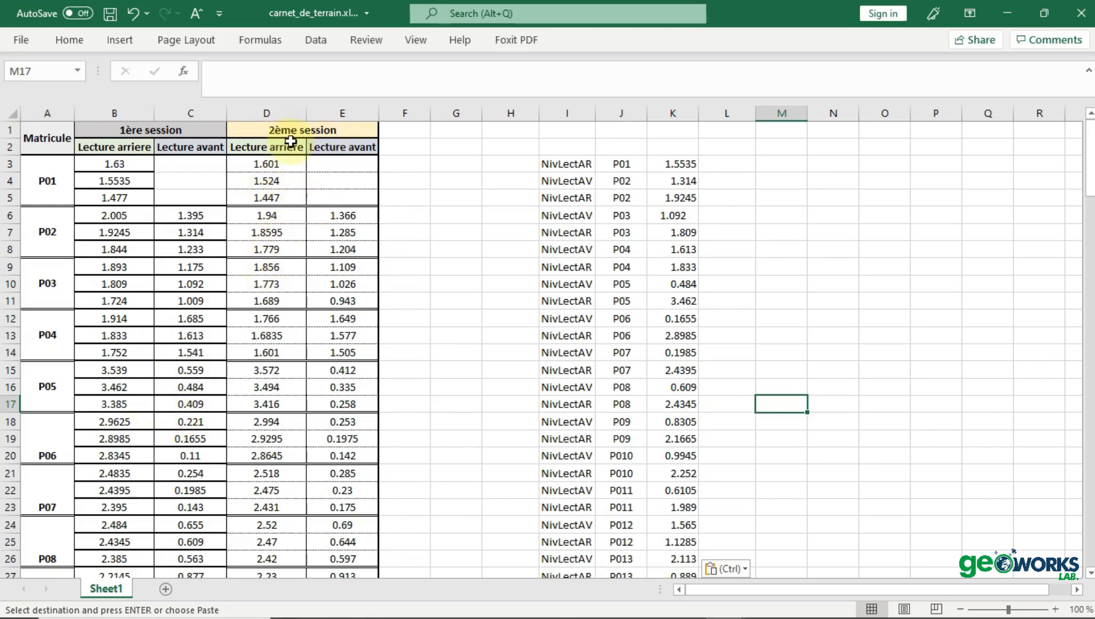
Copy the whole list of labels and point names from columns I:J to M3 and fit column M's width to its content
{"action": "mouse_move", "coordinate": [561, 164]}
{"action": "left_mouse_down"}
{"action": "mouse_move", "coordinate": [585, 237]}
{"action": "mouse_move", "coordinate": [609, 610]}
{"action": "mouse_move", "coordinate": [609, 576]}
{"action": "mouse_move", "coordinate": [622, 600]}
{"action": "mouse_move", "coordinate": [619, 533]}
{"action": "mouse_move", "coordinate": [624, 545]}
{"action": "mouse_move", "coordinate": [567, 171]}
{"action": "mouse_move", "coordinate": [584, 80]}
{"action": "mouse_move", "coordinate": [586, 116]}
{"action": "mouse_move", "coordinate": [582, 66]}
{"action": "mouse_move", "coordinate": [599, 115]}
{"action": "mouse_move", "coordinate": [579, 173]}
{"action": "mouse_move", "coordinate": [569, 162]}
{"action": "left_mouse_up"}
{"action": "key", "text": "ctrl+c"}
{"action": "left_click", "coordinate": [777, 161]}
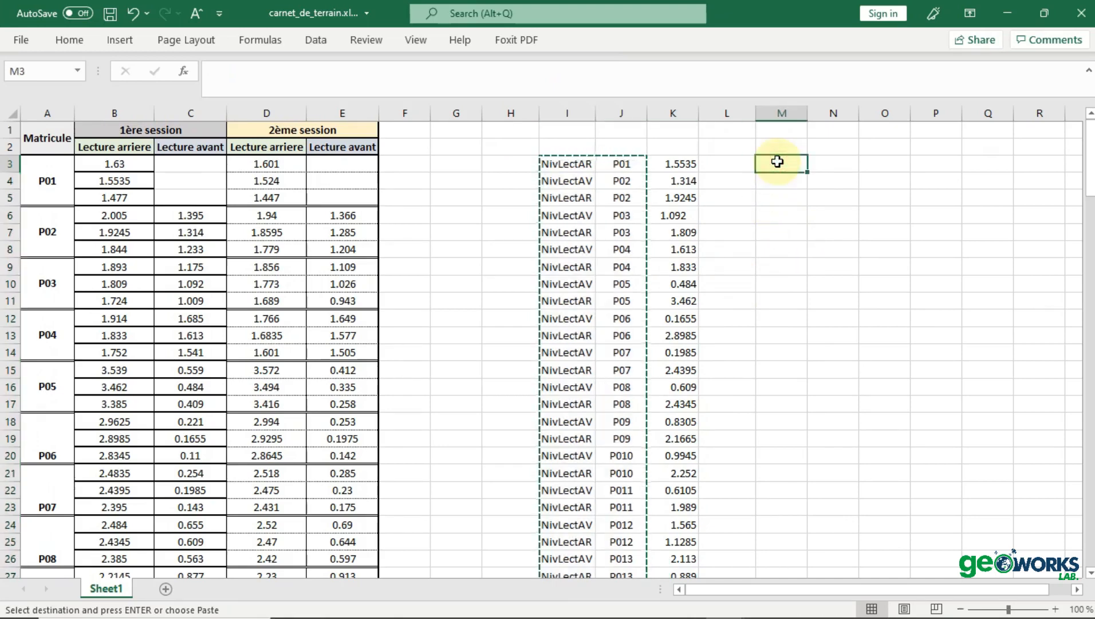
{"action": "key", "text": "ctrl+v"}
{"action": "key", "text": "Escape"}
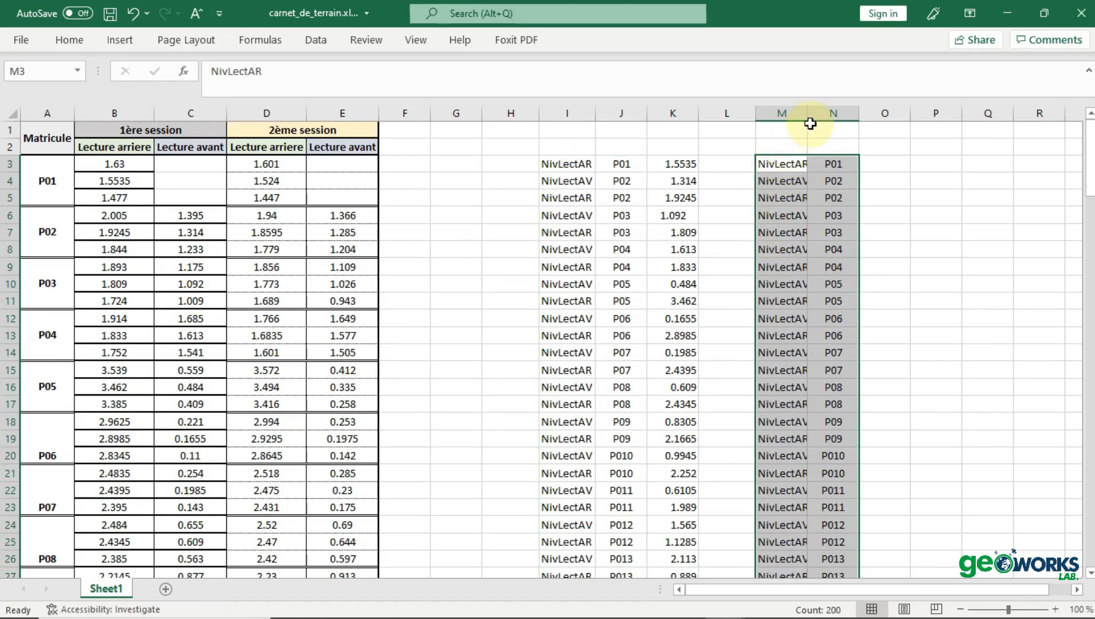
{"action": "double_click", "coordinate": [808, 113]}
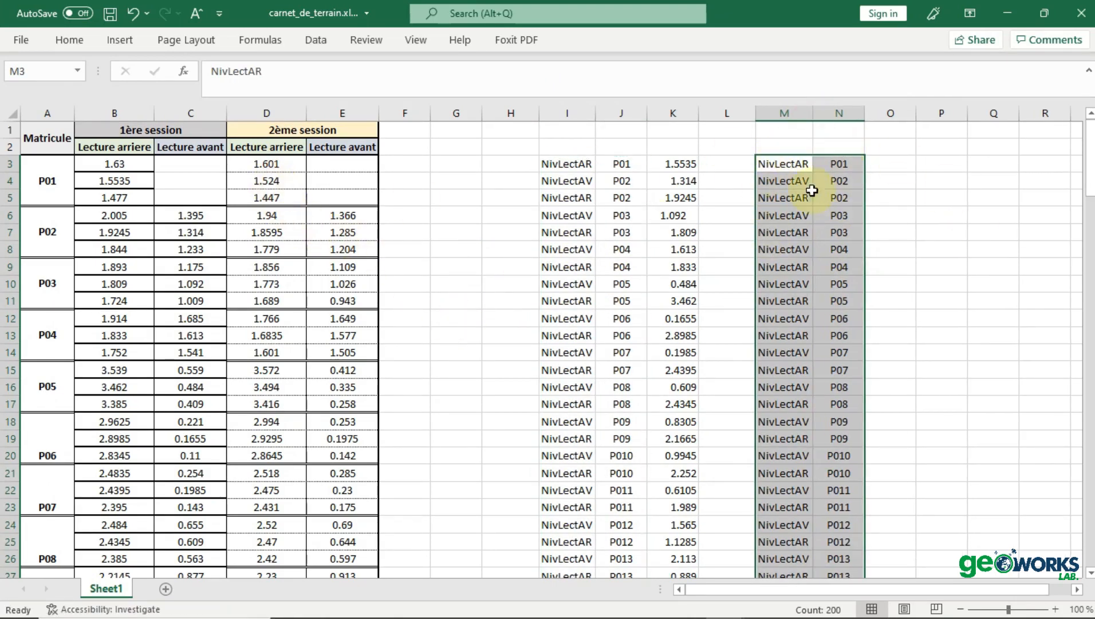
Copy the second-session middle readings 1.524 from D4 into O3 for P01 and 1.285 from E7 into O4 for P02
{"action": "left_click", "coordinate": [273, 181]}
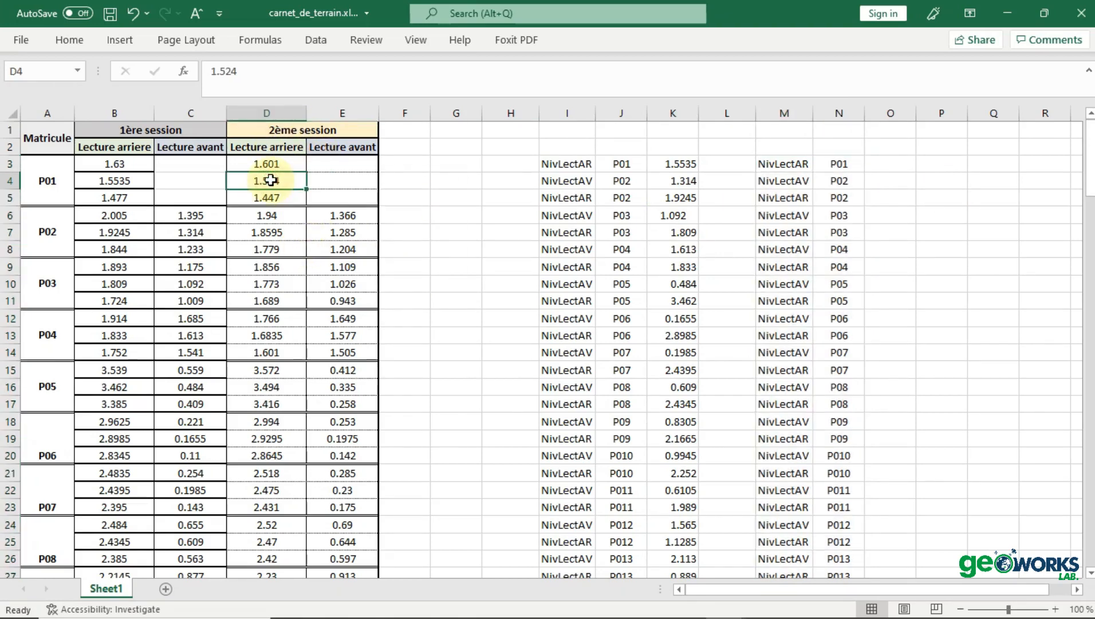
{"action": "double_click", "coordinate": [271, 181]}
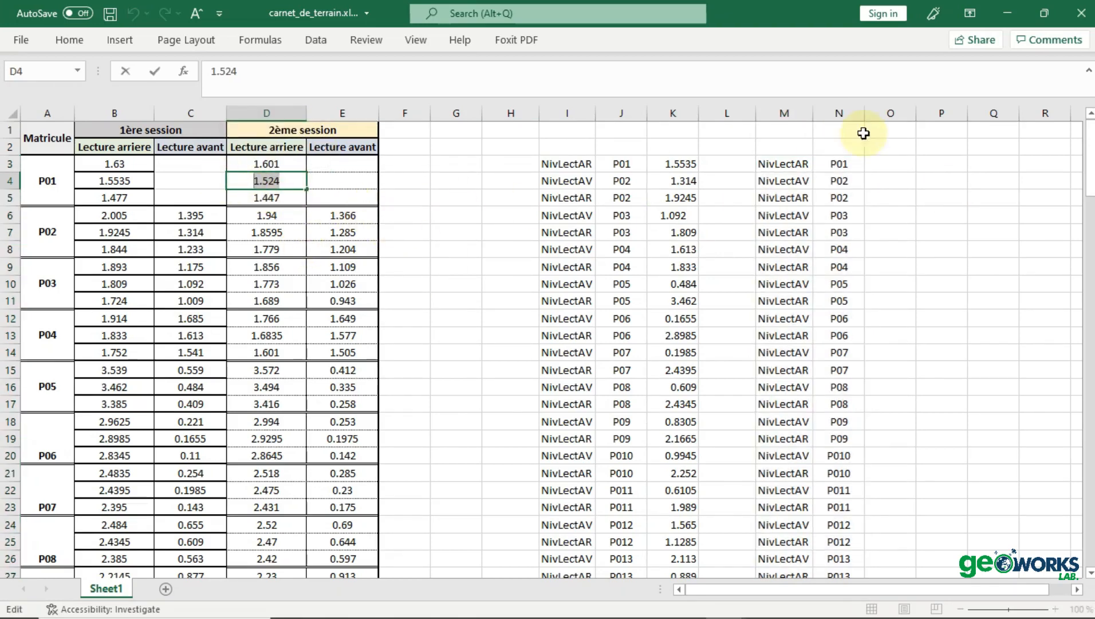
{"action": "left_click", "coordinate": [897, 166]}
{"action": "key", "text": "ctrl+v"}
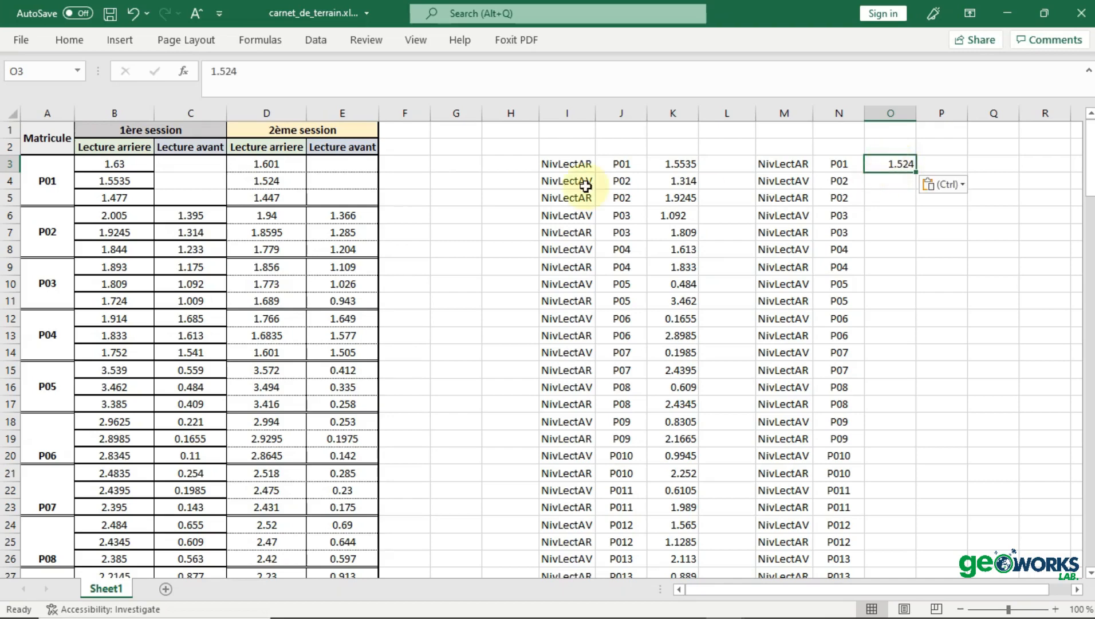
{"action": "double_click", "coordinate": [337, 232]}
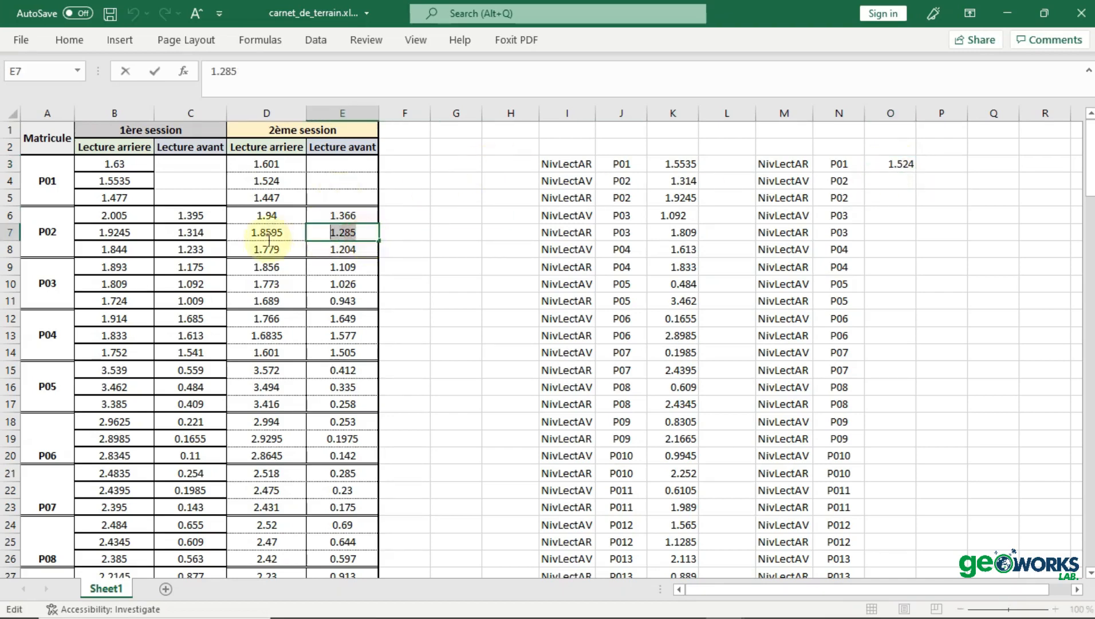
{"action": "left_click", "coordinate": [874, 181]}
{"action": "type", "text": "1.285"}
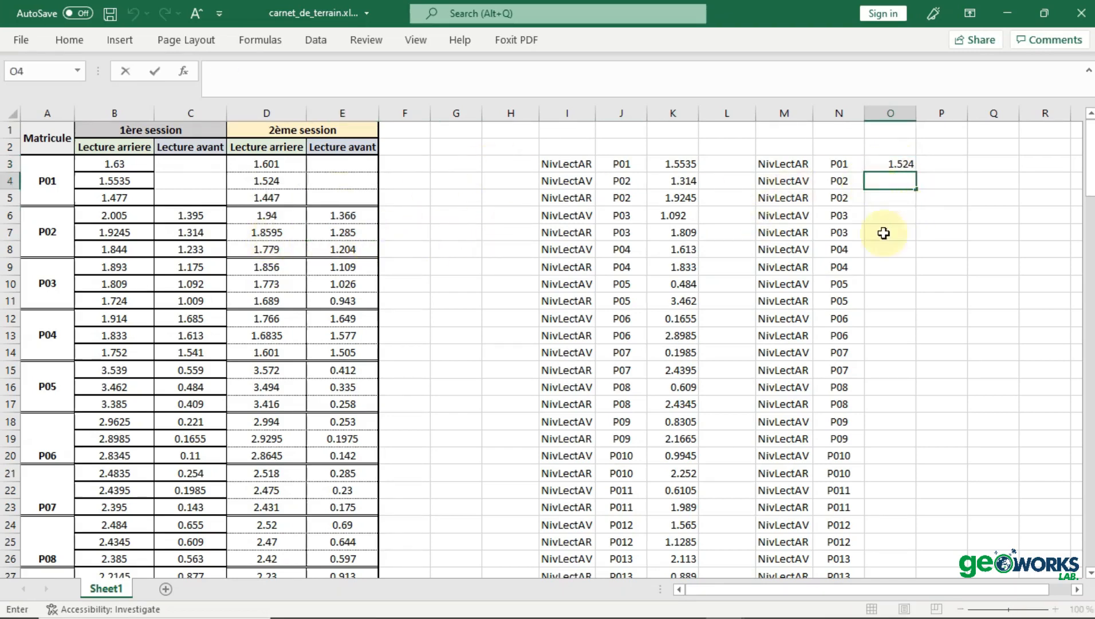
Copy the second-session middle readings 1.8595 from D7 into O5 for P02 and 1.026 from E10 into O6 for P03
{"action": "double_click", "coordinate": [267, 238]}
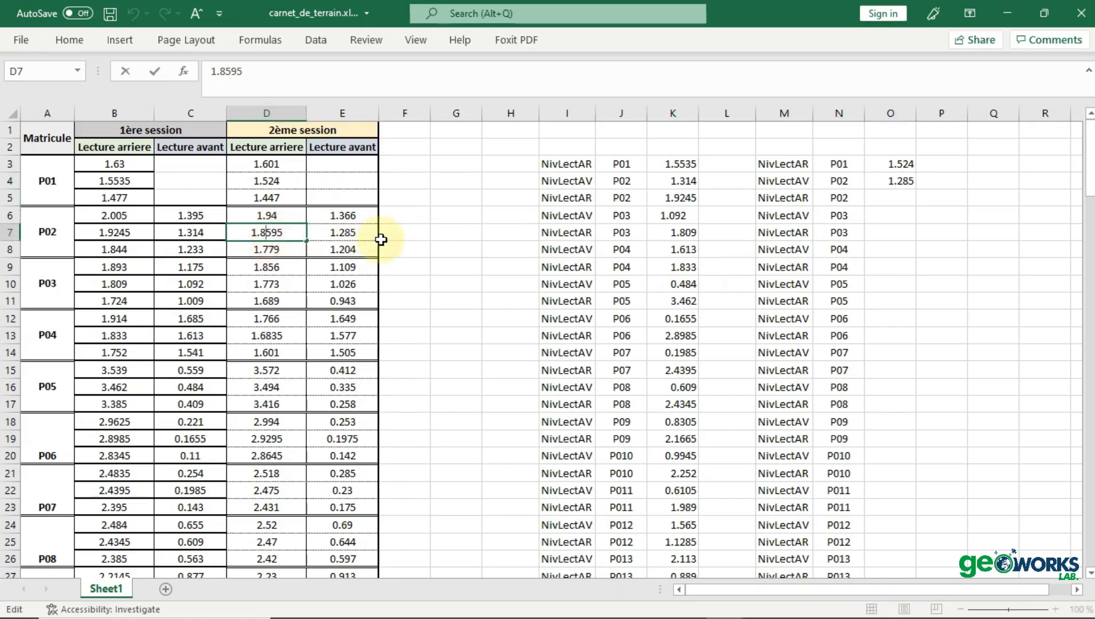
{"action": "left_click", "coordinate": [900, 196]}
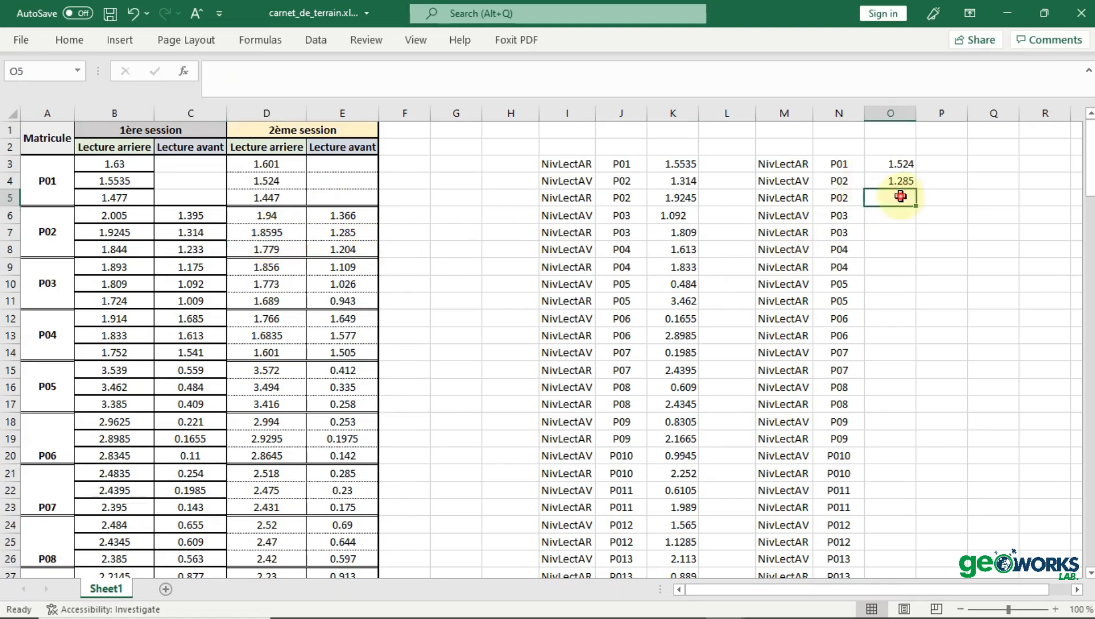
{"action": "key", "text": "ctrl+v"}
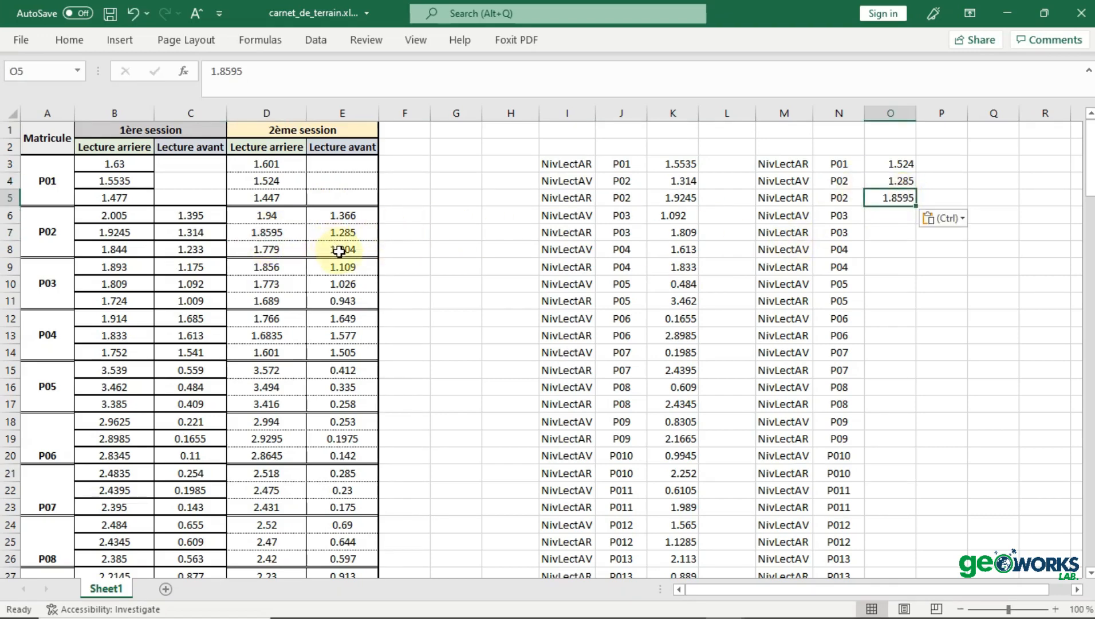
{"action": "double_click", "coordinate": [353, 287]}
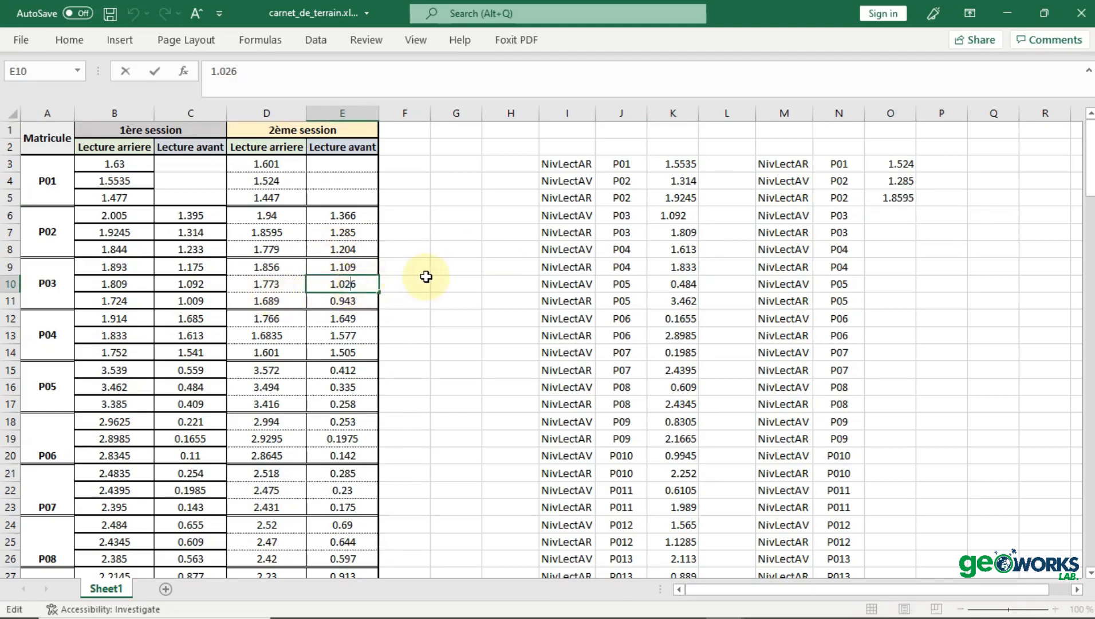
{"action": "left_click", "coordinate": [893, 216]}
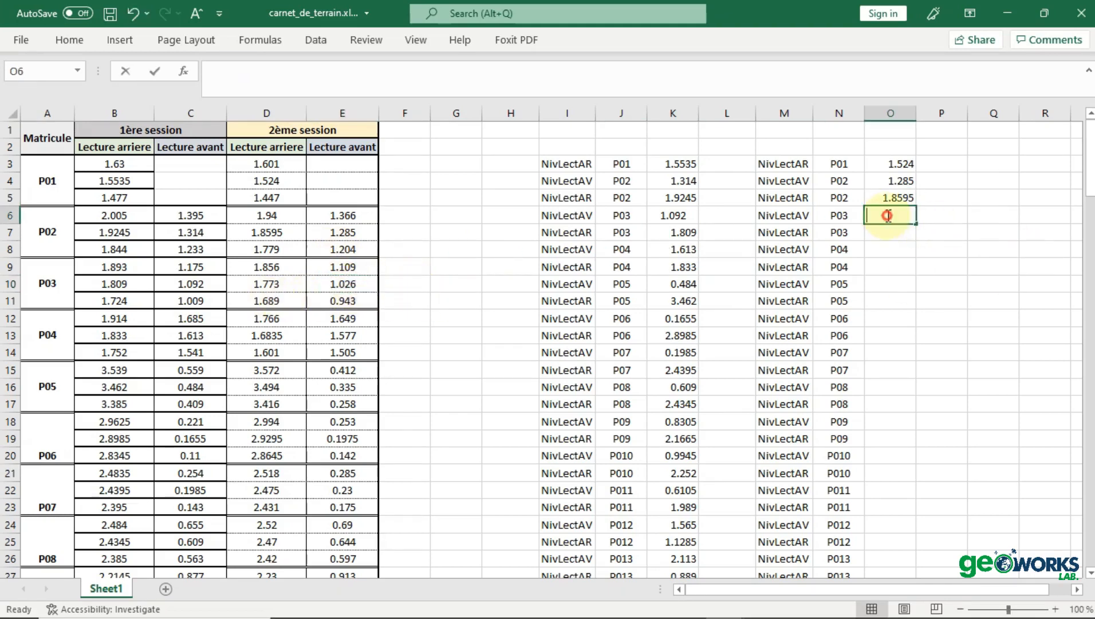
{"action": "type", "text": "1.026"}
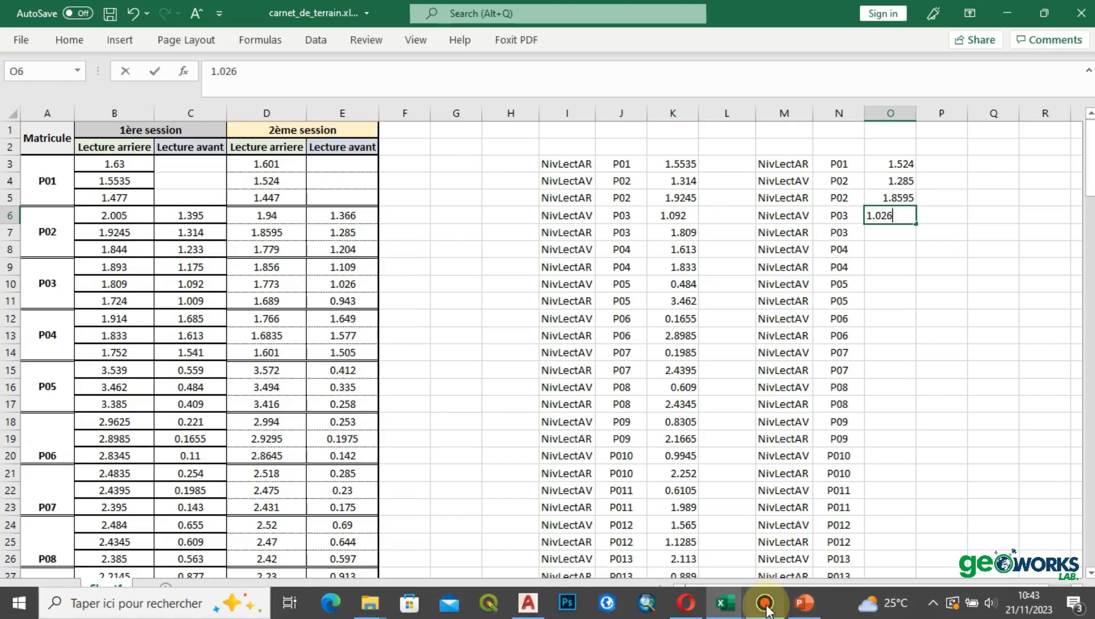
{"action": "mouse_move", "coordinate": [765, 601]}
{"action": "left_click", "coordinate": [763, 549]}
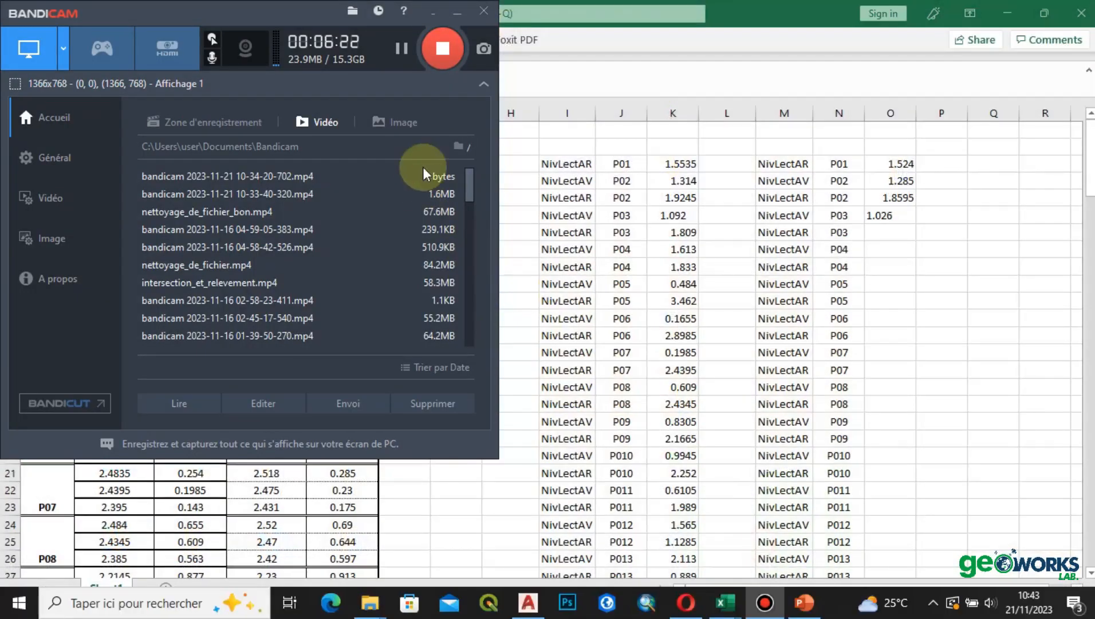
{"action": "left_click", "coordinate": [400, 53]}
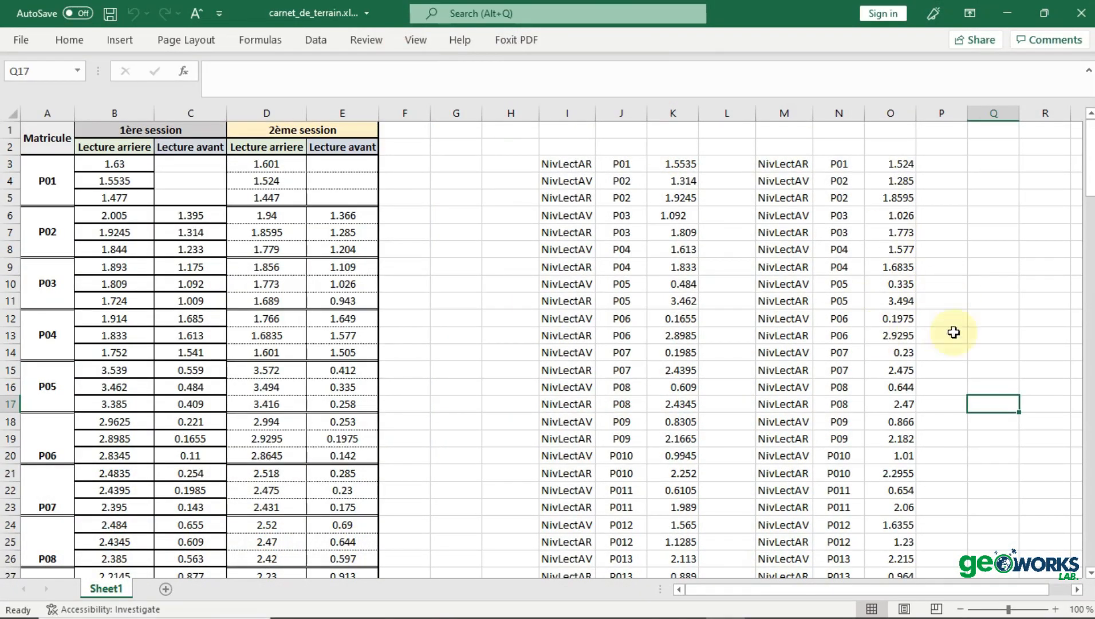
Review the first-session list in columns I:K and the second-session list in M:O from the first row to the last
{"action": "scroll", "coordinate": [859, 205], "scroll_direction": "down", "scroll_amount": 20}
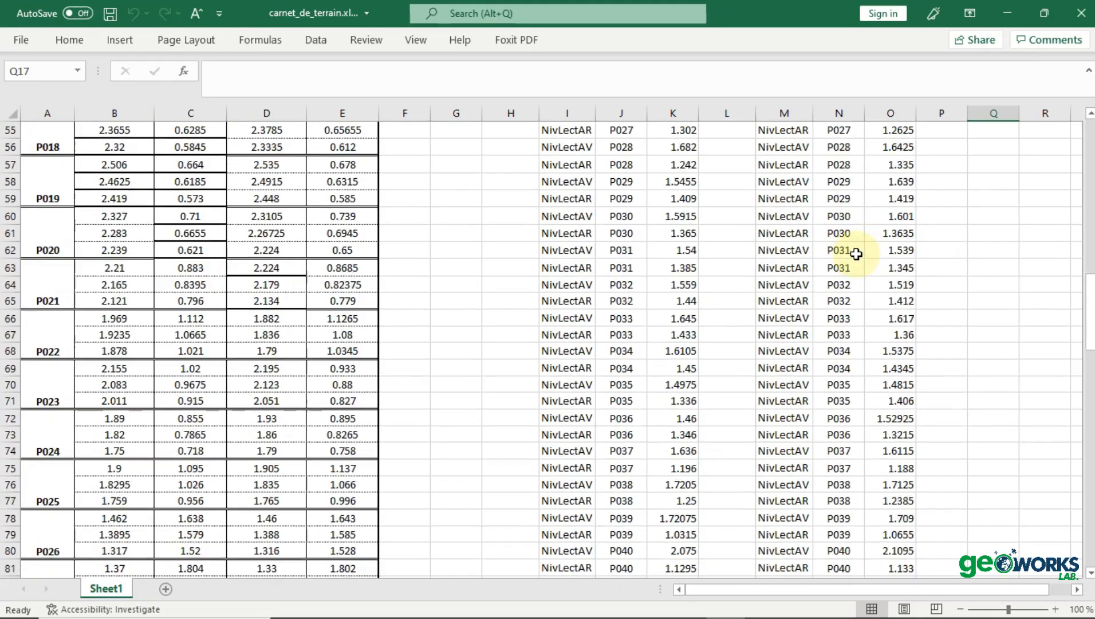
{"action": "scroll", "coordinate": [856, 262], "scroll_direction": "down", "scroll_amount": 7}
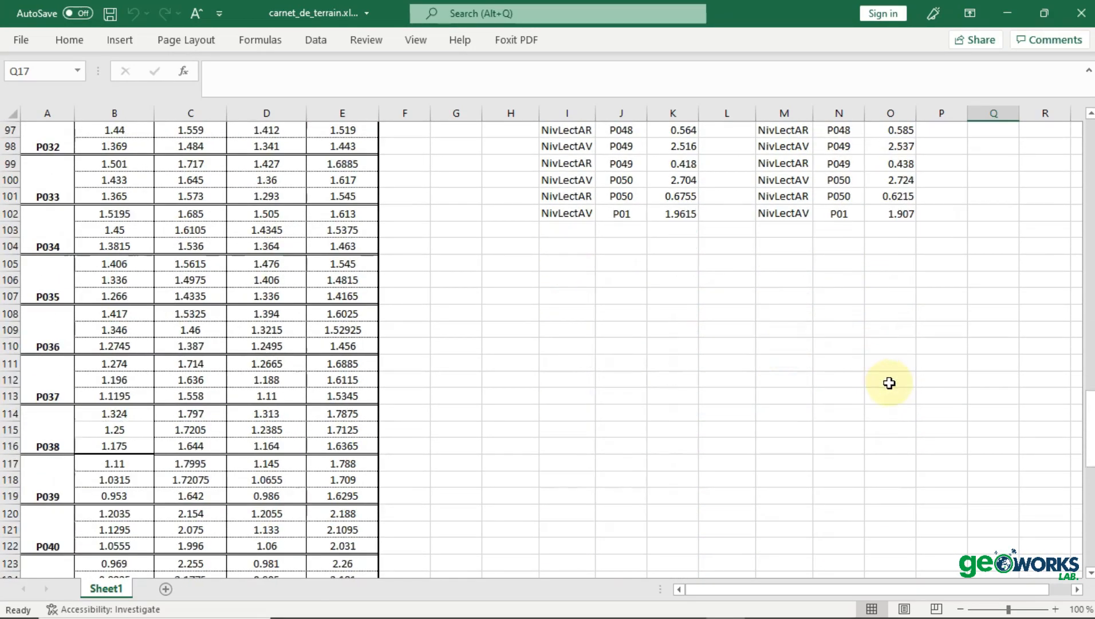
{"action": "scroll", "coordinate": [885, 380], "scroll_direction": "up", "scroll_amount": 5}
{"action": "scroll", "coordinate": [882, 379], "scroll_direction": "up", "scroll_amount": 20}
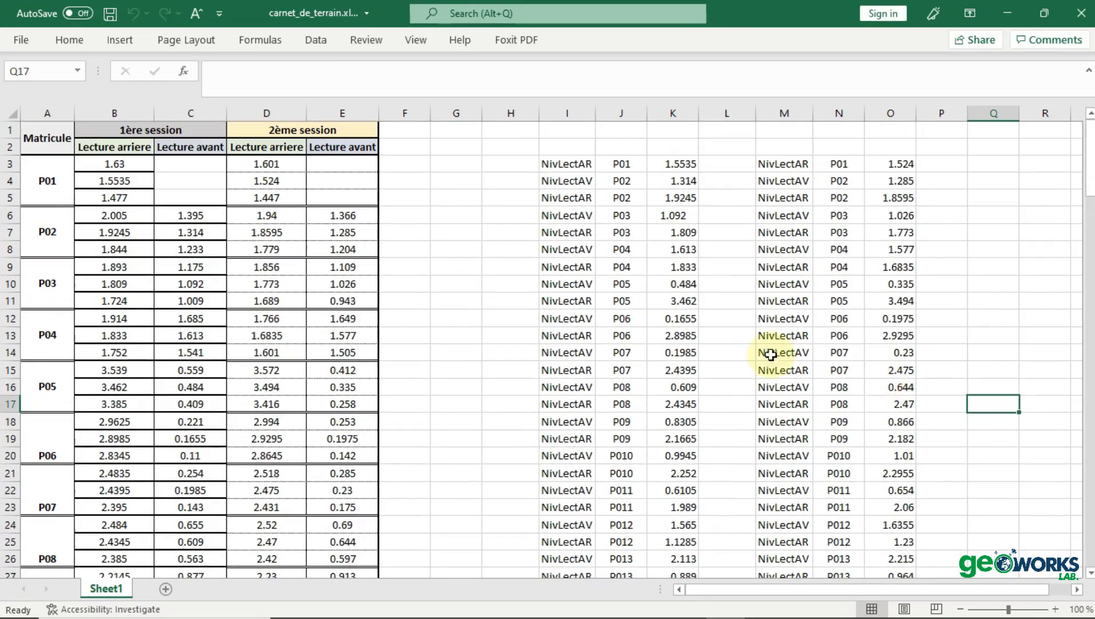
Create a new blank workbook and switch back to the carnet_de_terrain workbook
{"action": "left_click", "coordinate": [21, 40]}
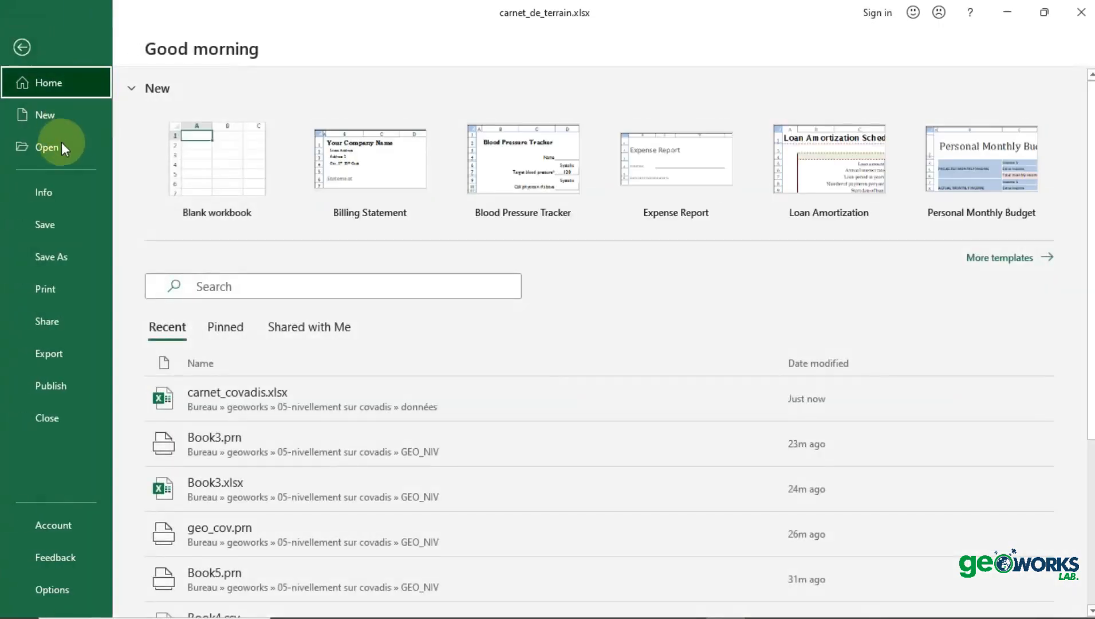
{"action": "left_click", "coordinate": [200, 169]}
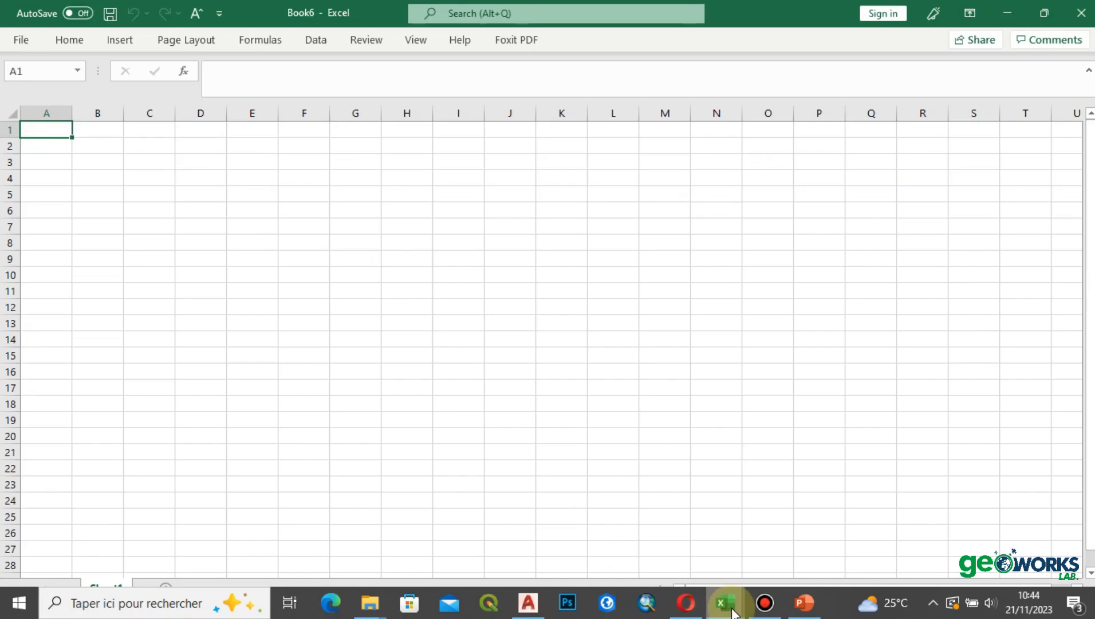
{"action": "mouse_move", "coordinate": [733, 612]}
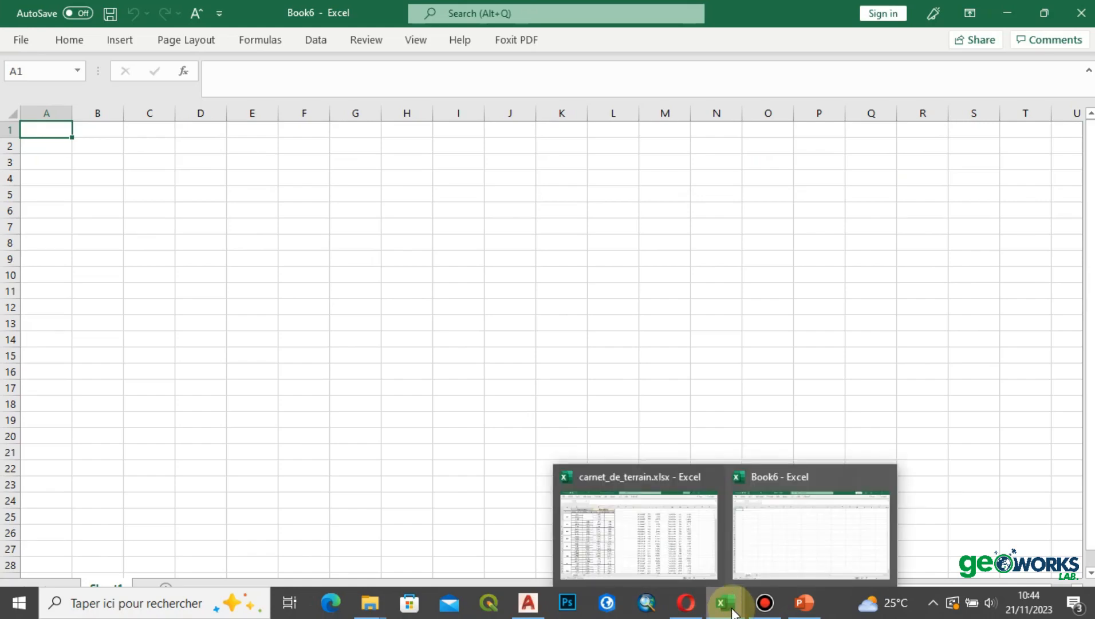
{"action": "left_click", "coordinate": [649, 559]}
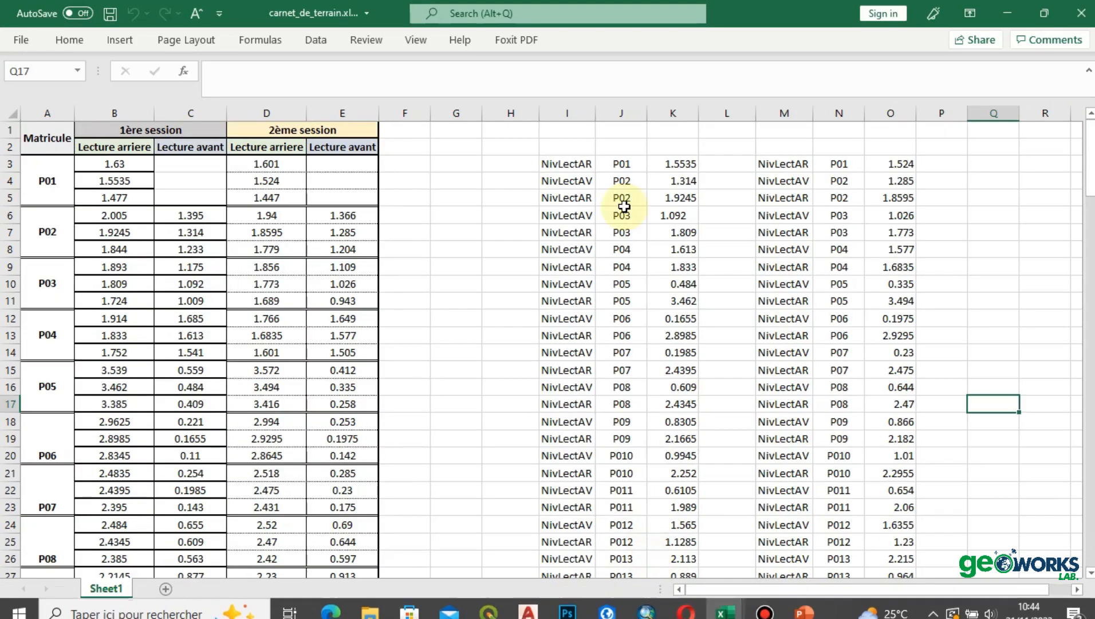
Copy both session lists in I3:O102 and paste them as values only at A1 of the new blank workbook
{"action": "left_click", "coordinate": [575, 165]}
{"action": "left_click_drag", "start_coordinate": [576, 165], "coordinate": [904, 545]}
{"action": "key", "text": "ctrl+c"}
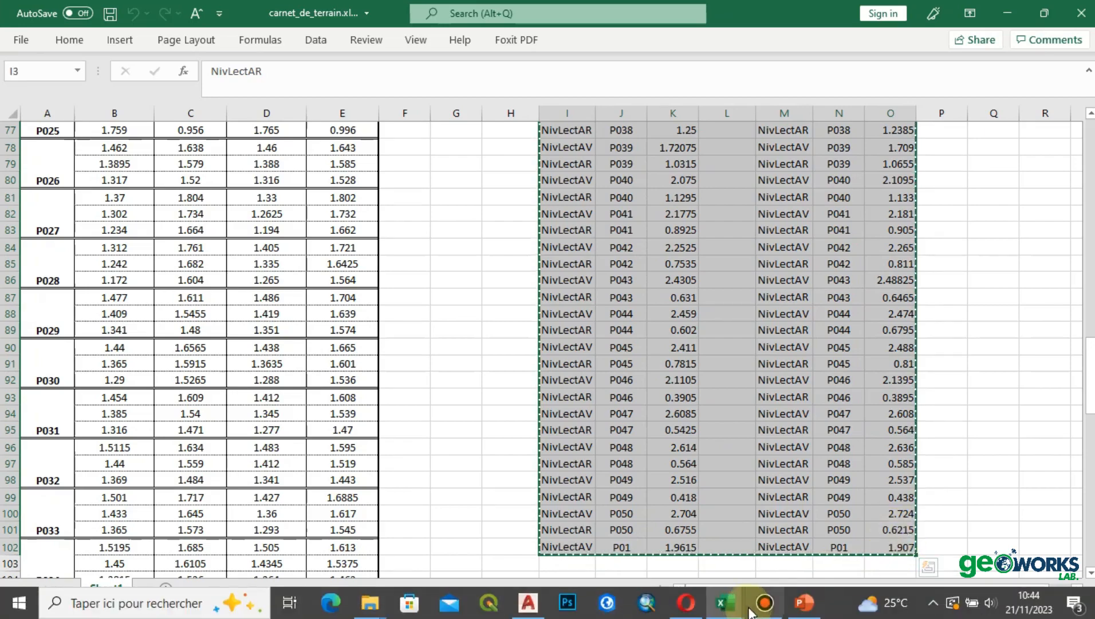
{"action": "left_click", "coordinate": [743, 597]}
{"action": "left_click", "coordinate": [802, 538]}
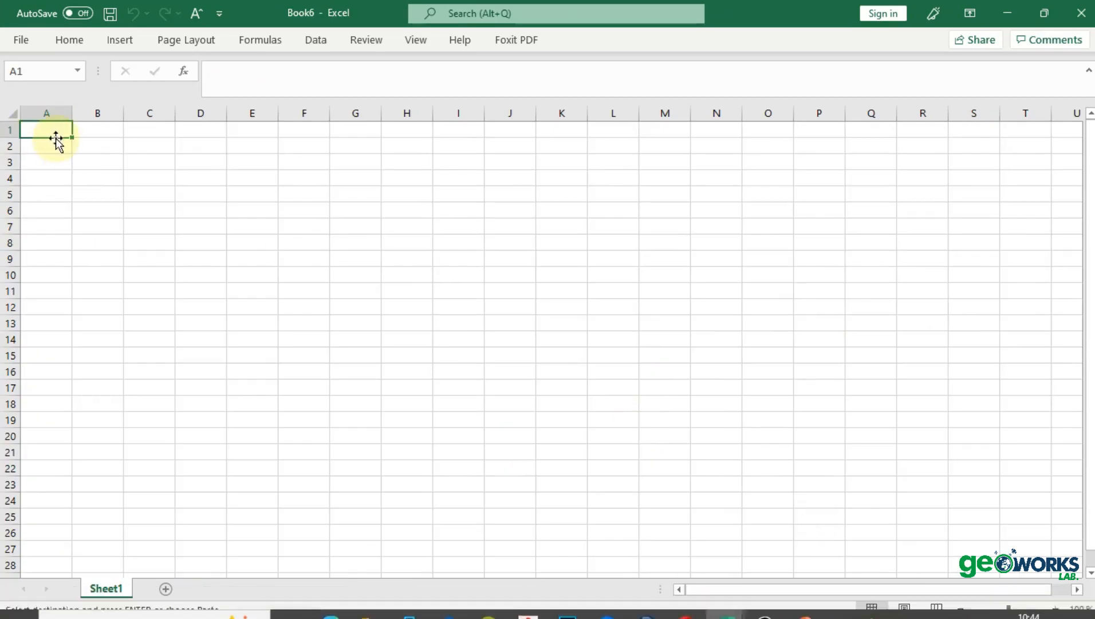
{"action": "right_click", "coordinate": [45, 130]}
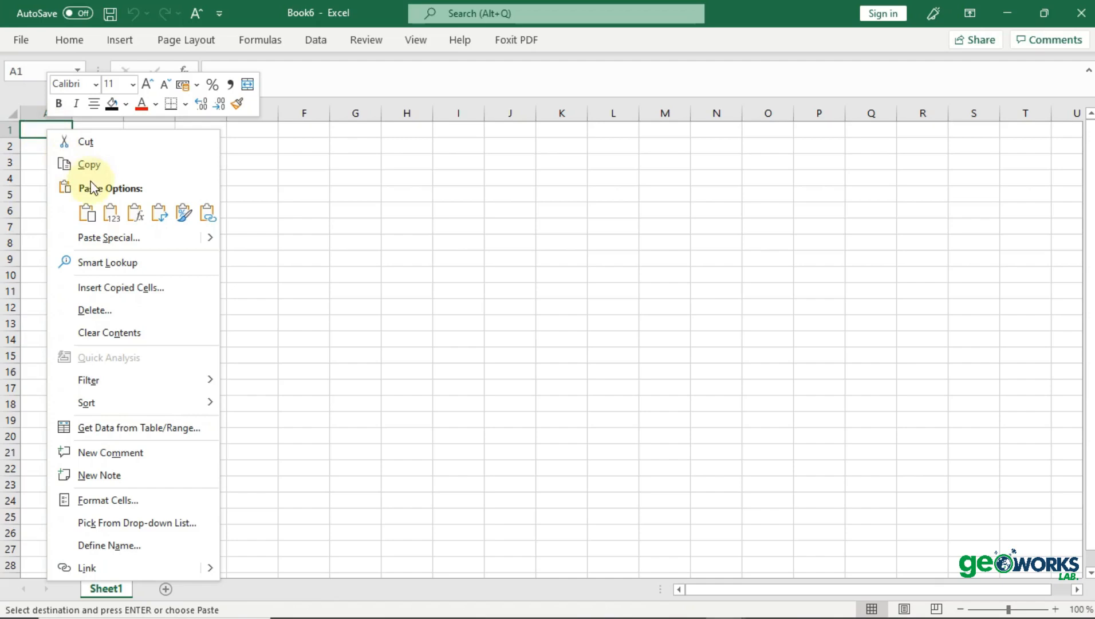
{"action": "left_click", "coordinate": [113, 218]}
{"action": "left_click", "coordinate": [509, 343]}
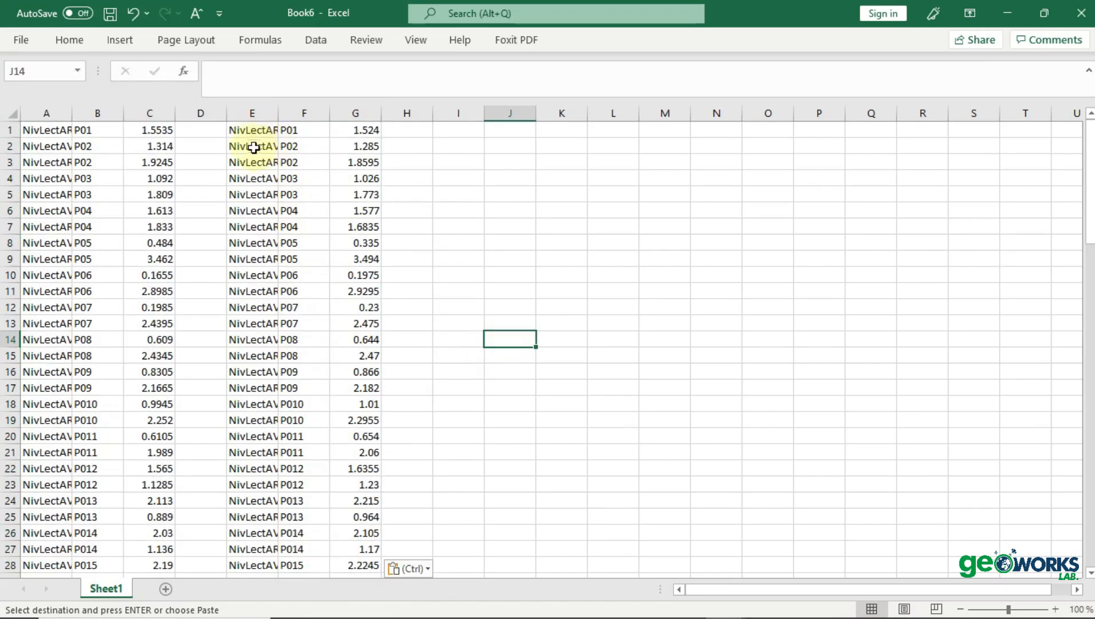
Move the second-session list from E1:G100 to A101, directly below the first-session list
{"action": "left_click_drag", "start_coordinate": [44, 111], "coordinate": [151, 116]}
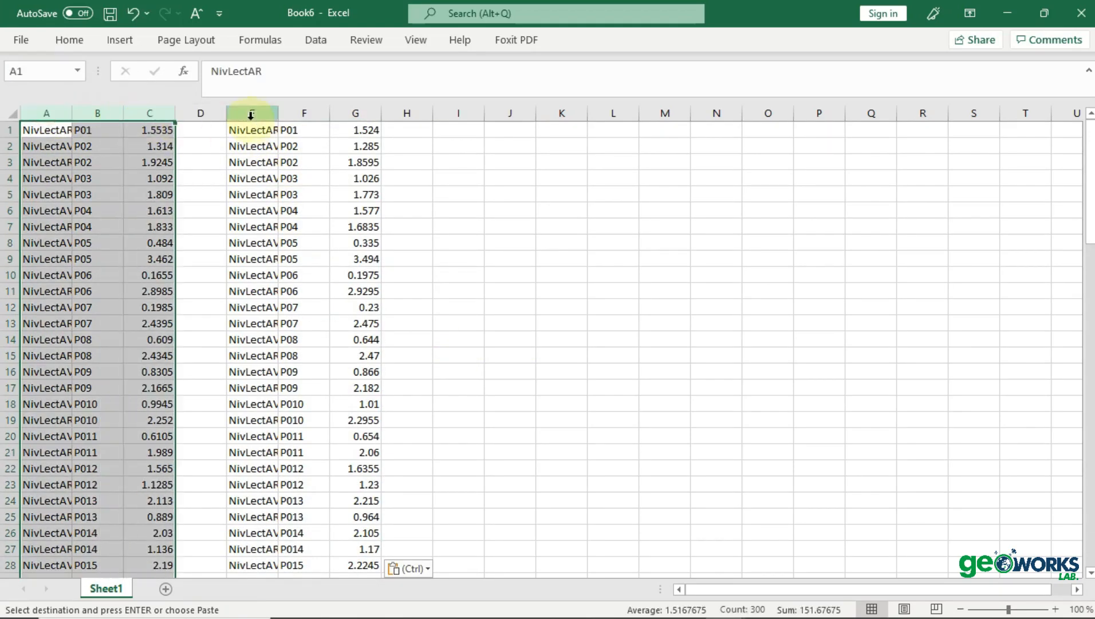
{"action": "left_click_drag", "start_coordinate": [252, 114], "coordinate": [351, 131]}
{"action": "left_click", "coordinate": [449, 208]}
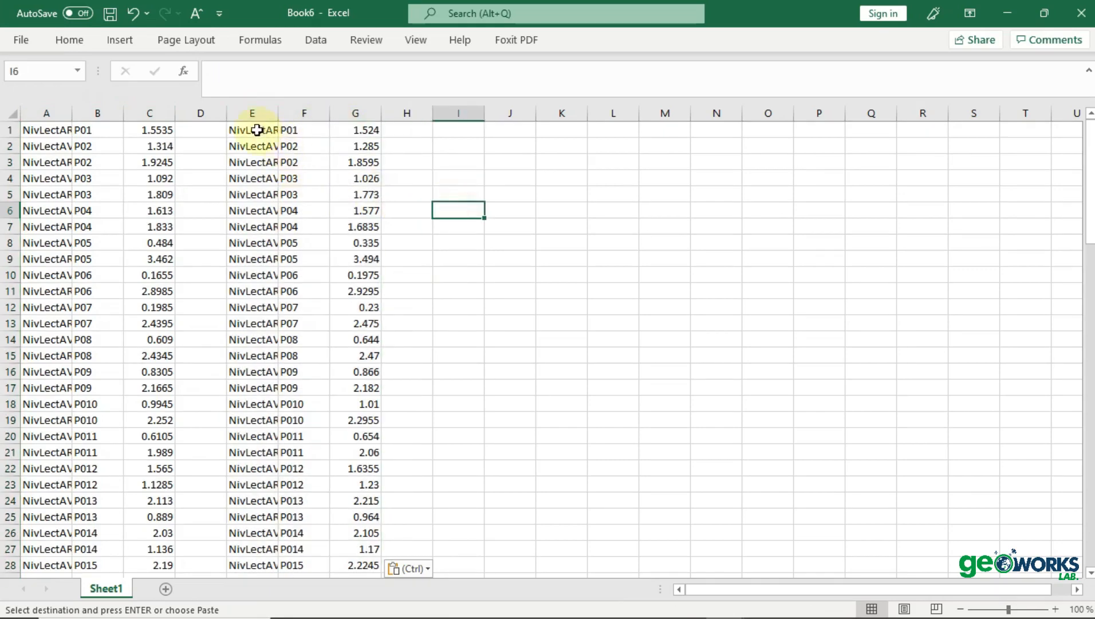
{"action": "left_click_drag", "start_coordinate": [256, 129], "coordinate": [370, 502]}
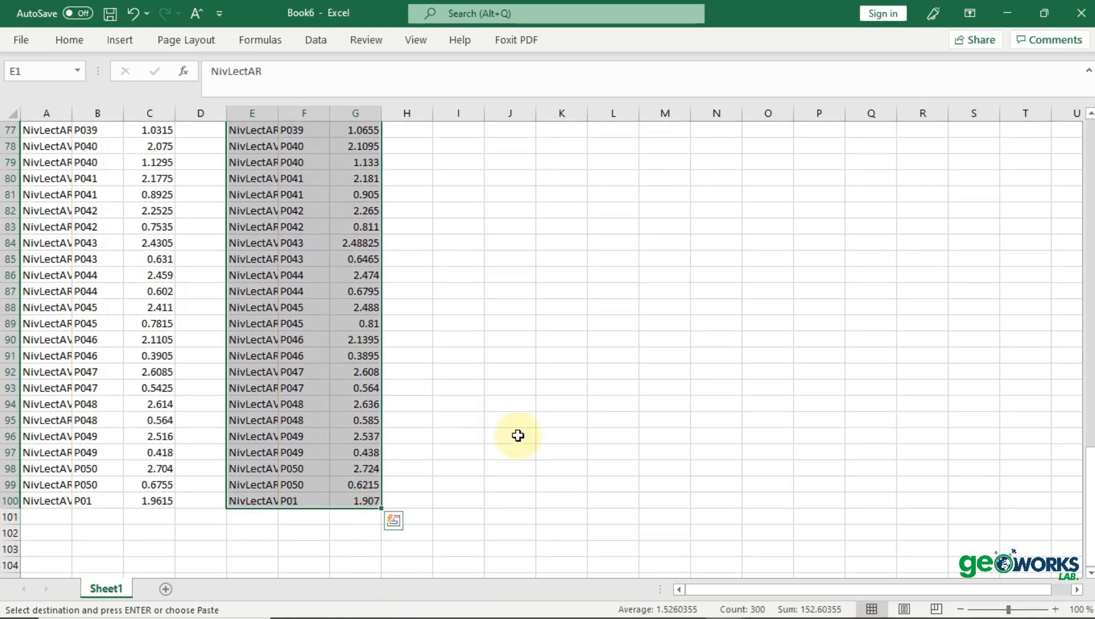
{"action": "scroll", "coordinate": [379, 486], "scroll_direction": "up", "scroll_amount": 20}
{"action": "scroll", "coordinate": [312, 349], "scroll_direction": "down", "scroll_amount": 20}
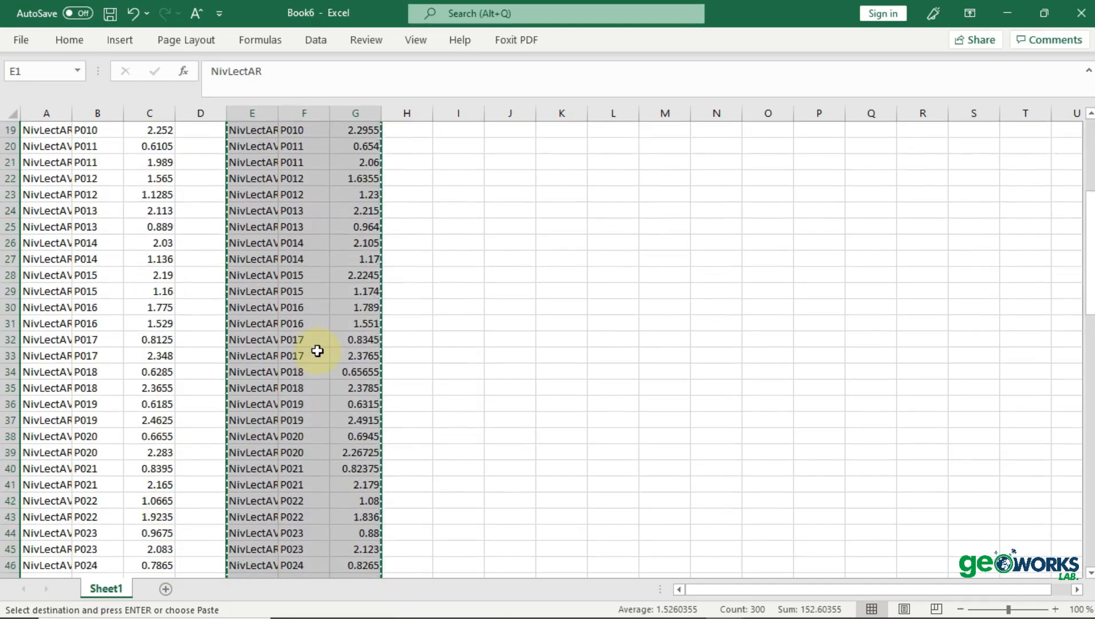
{"action": "left_click", "coordinate": [53, 194]}
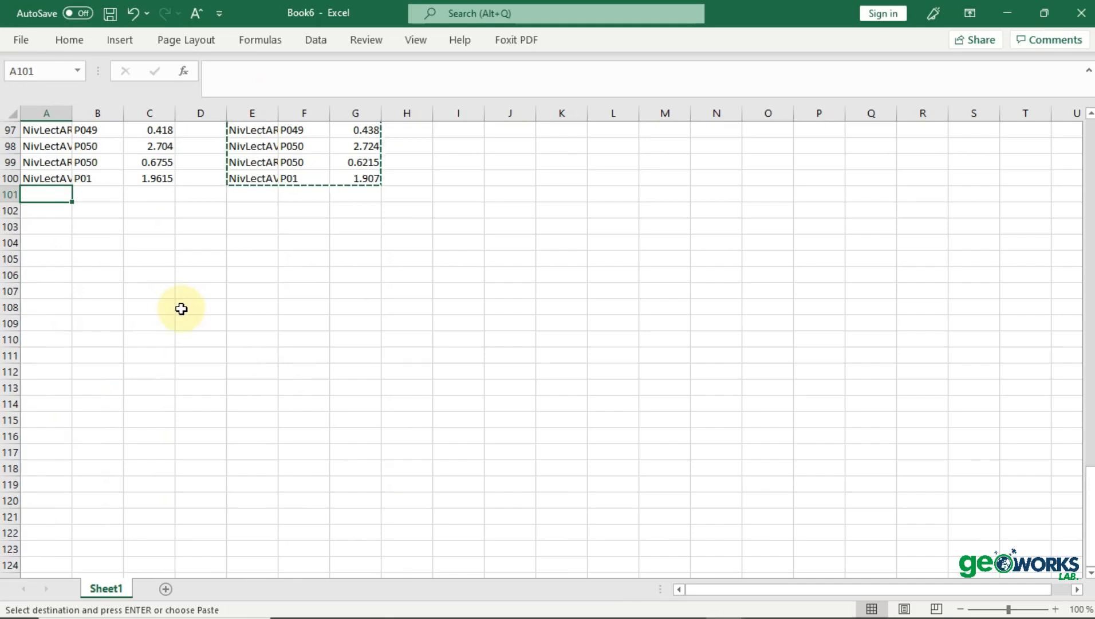
{"action": "key", "text": "ctrl+v"}
{"action": "left_click", "coordinate": [458, 367]}
Fit the widths of columns A, B and C to their contents
{"action": "scroll", "coordinate": [340, 349], "scroll_direction": "up", "scroll_amount": 20}
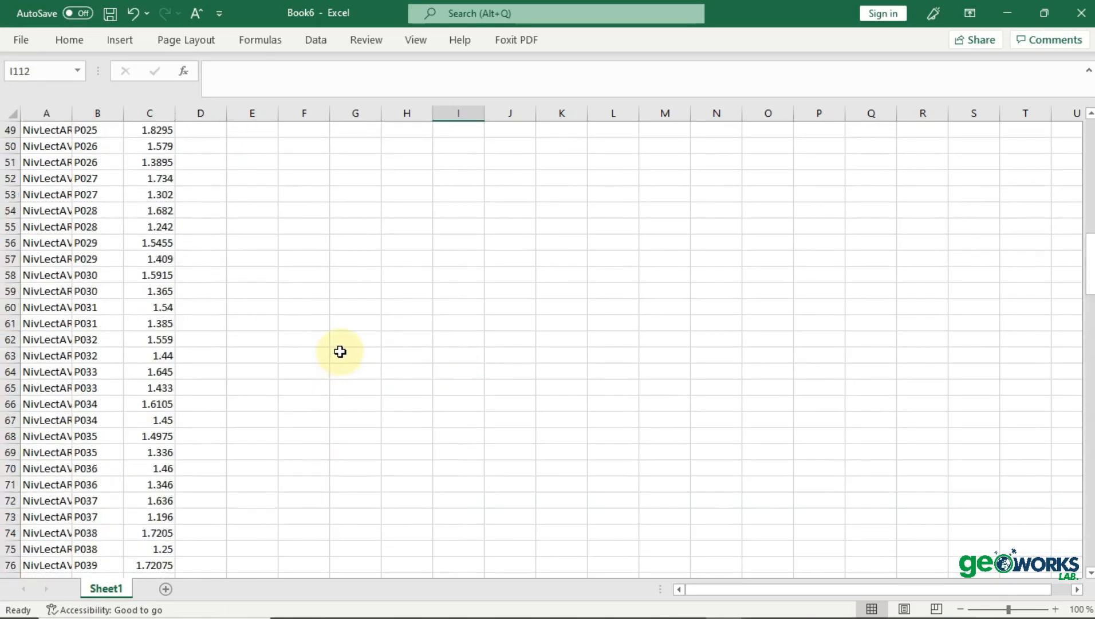
{"action": "scroll", "coordinate": [340, 352], "scroll_direction": "up", "scroll_amount": 2}
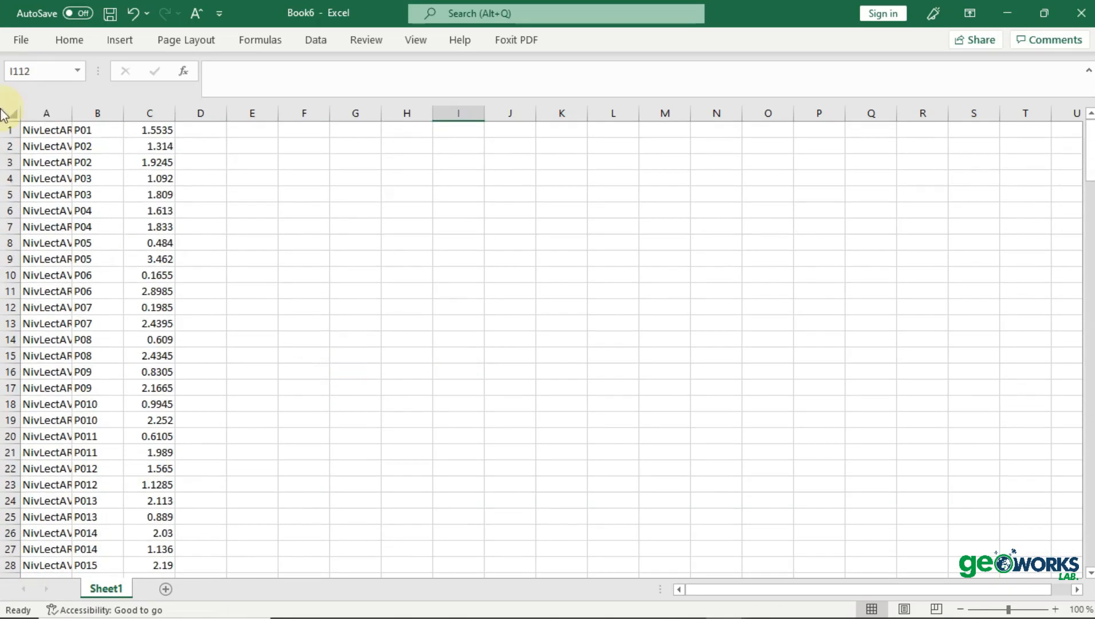
{"action": "double_click", "coordinate": [72, 113]}
{"action": "double_click", "coordinate": [129, 113]}
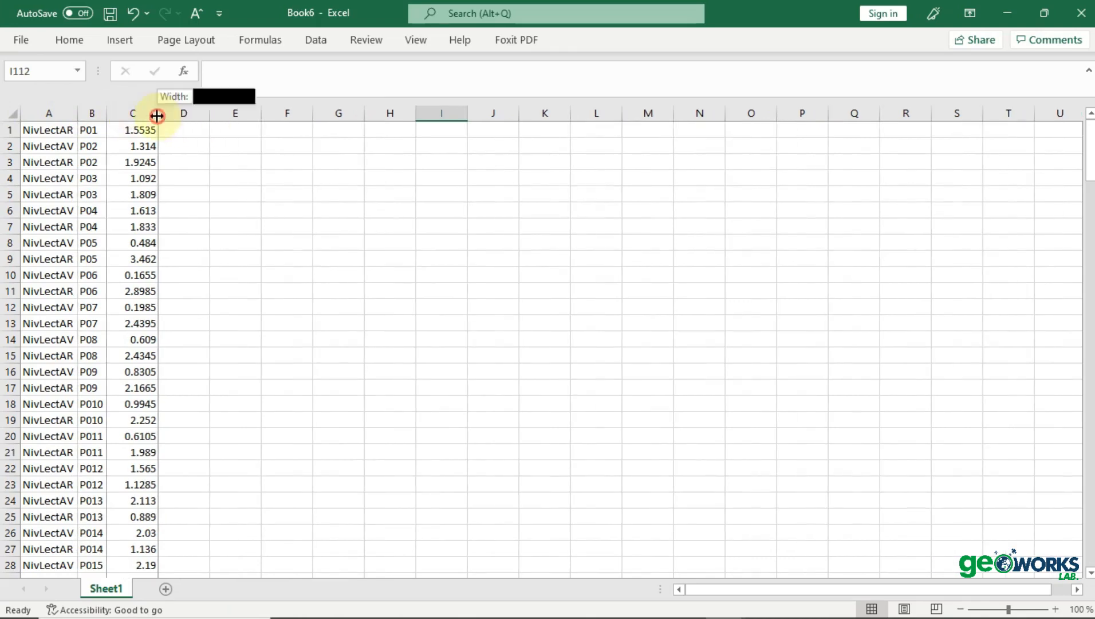
{"action": "double_click", "coordinate": [158, 112]}
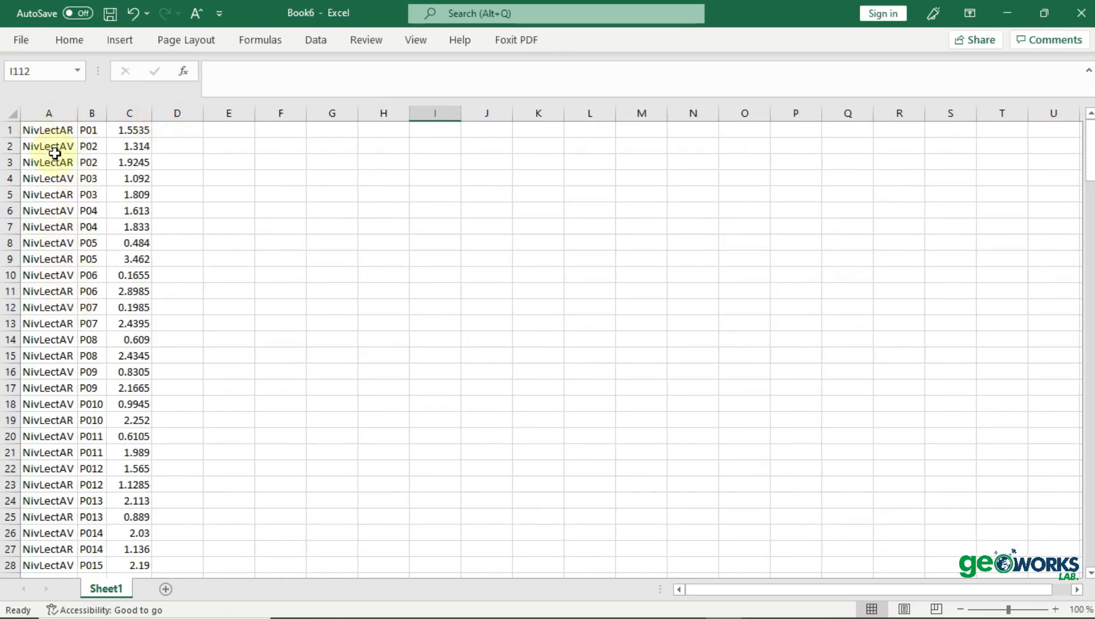
Examine the combined list by selecting the first-session rows 1 to 100 and the second-session rows 101 to 200
{"action": "left_click", "coordinate": [88, 133]}
{"action": "left_click", "coordinate": [5, 129]}
{"action": "scroll", "coordinate": [105, 246], "scroll_direction": "down", "scroll_amount": 20}
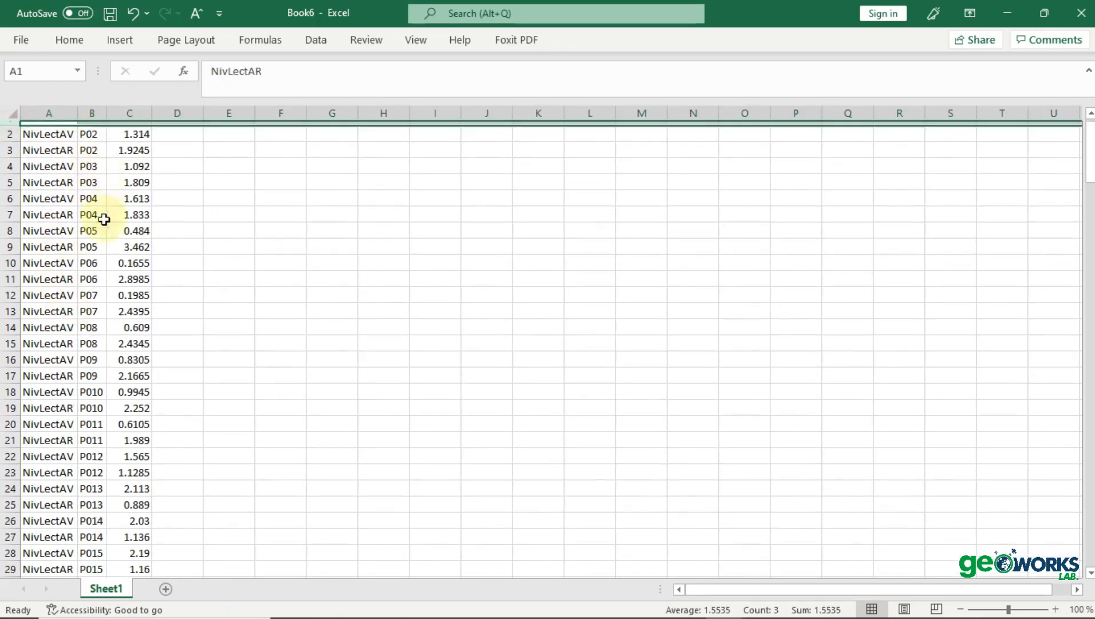
{"action": "scroll", "coordinate": [109, 280], "scroll_direction": "down", "scroll_amount": 5}
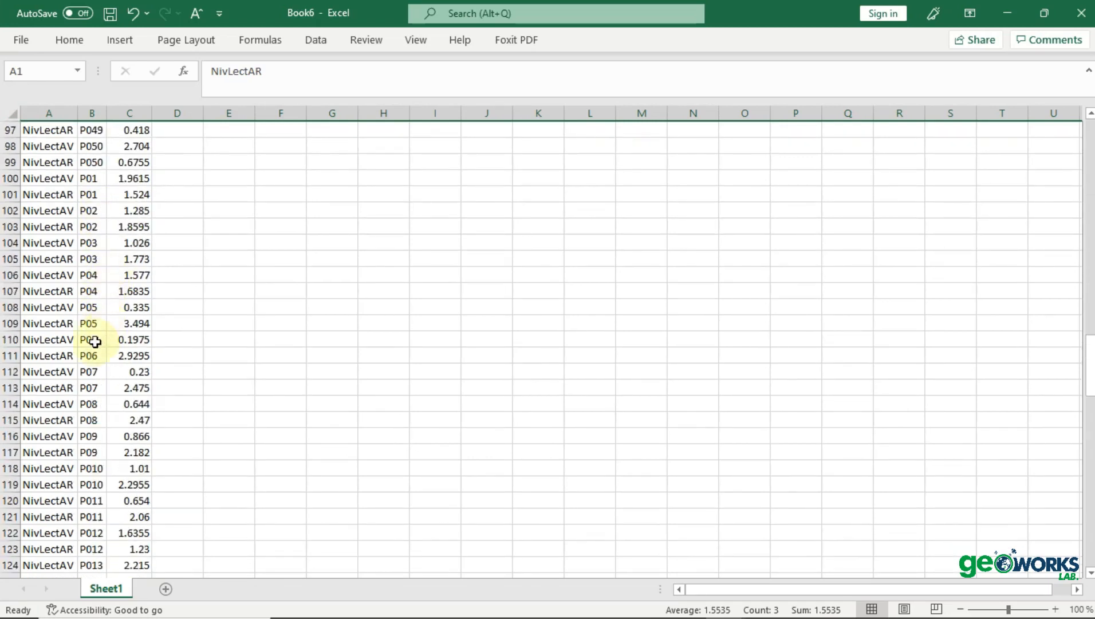
{"action": "left_click", "coordinate": [13, 177], "text": "shift"}
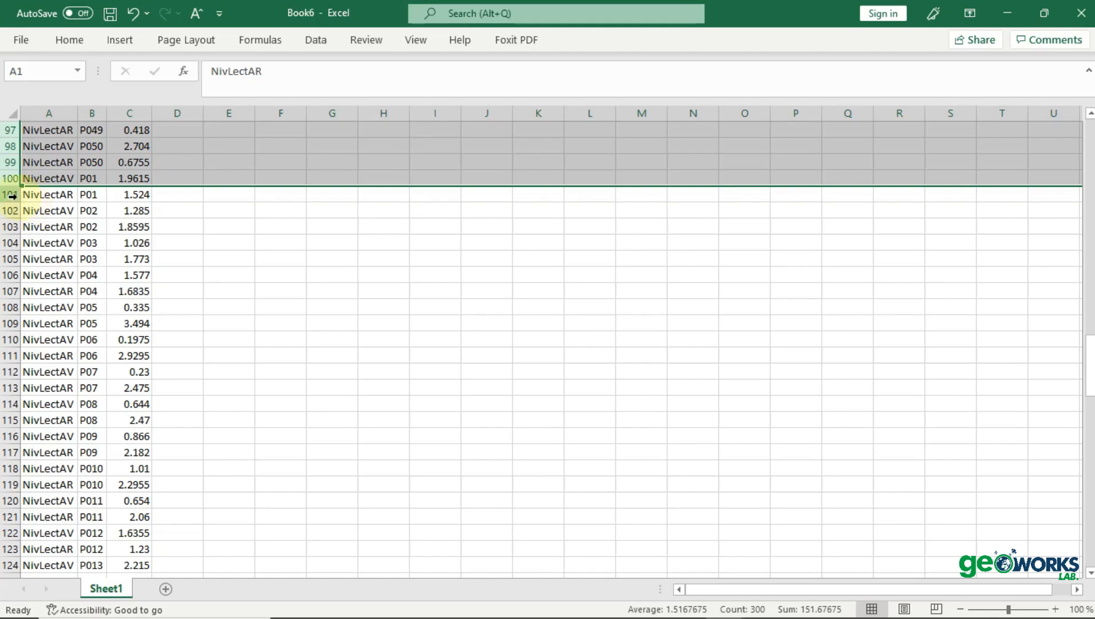
{"action": "left_click", "coordinate": [13, 195]}
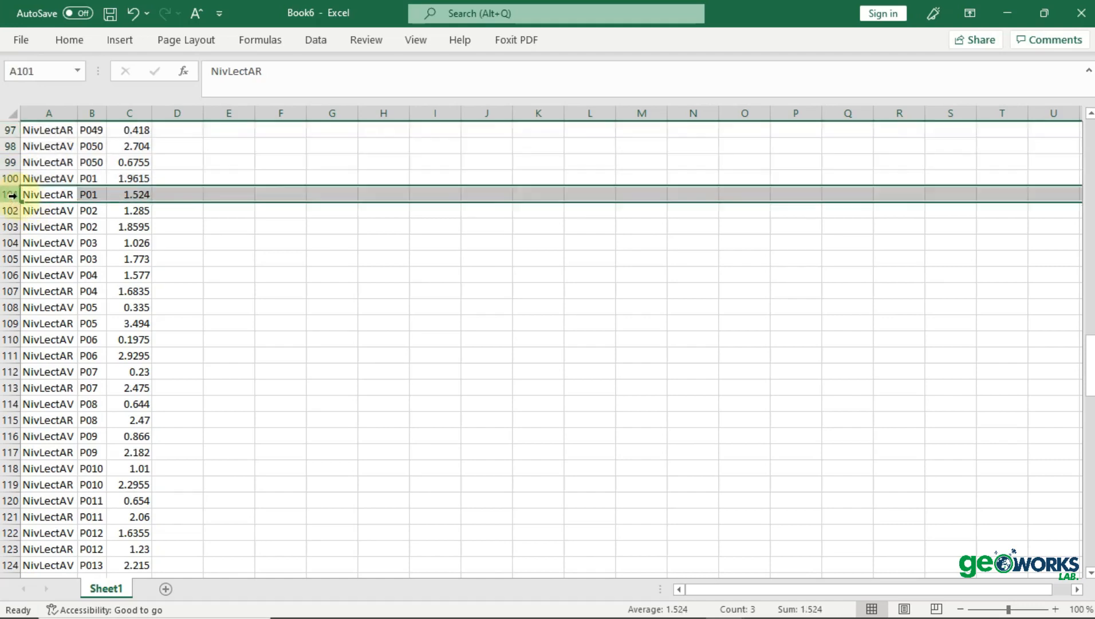
{"action": "scroll", "coordinate": [37, 215], "scroll_direction": "down", "scroll_amount": 20}
{"action": "scroll", "coordinate": [76, 201], "scroll_direction": "up", "scroll_amount": 5}
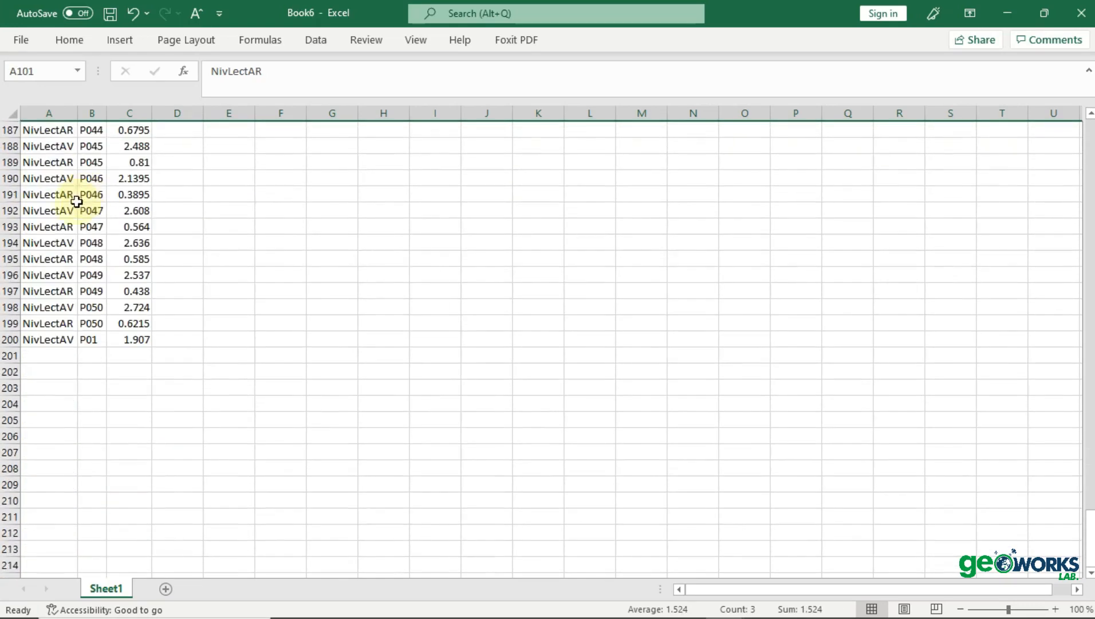
{"action": "left_click", "coordinate": [12, 339], "text": "shift"}
{"action": "left_click", "coordinate": [229, 404]}
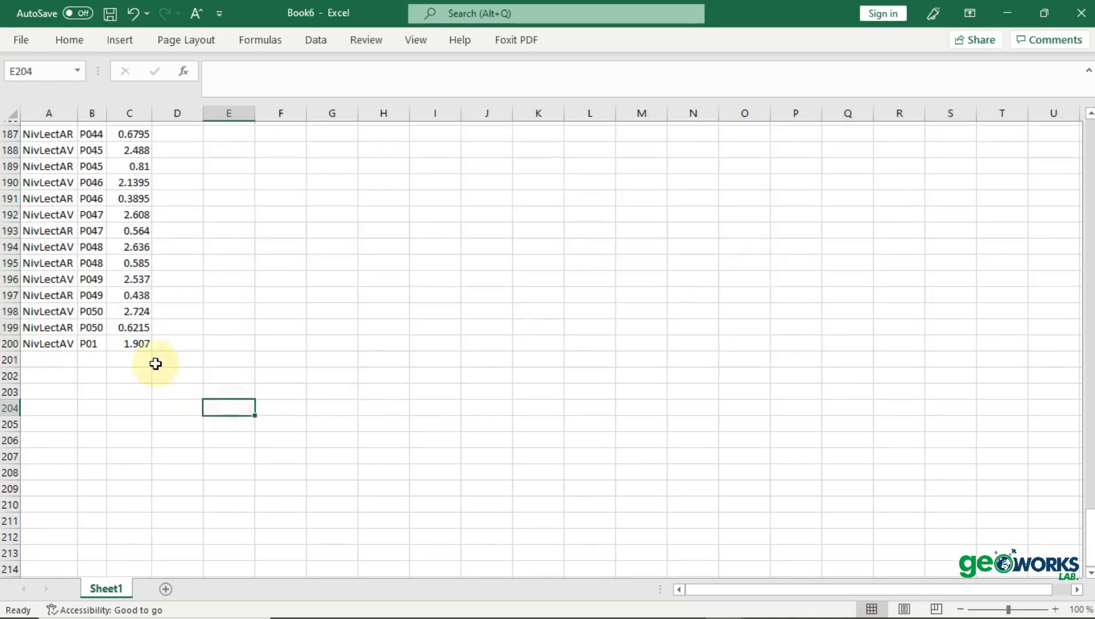
{"action": "scroll", "coordinate": [166, 321], "scroll_direction": "up", "scroll_amount": 20}
{"action": "scroll", "coordinate": [166, 307], "scroll_direction": "up", "scroll_amount": 16}
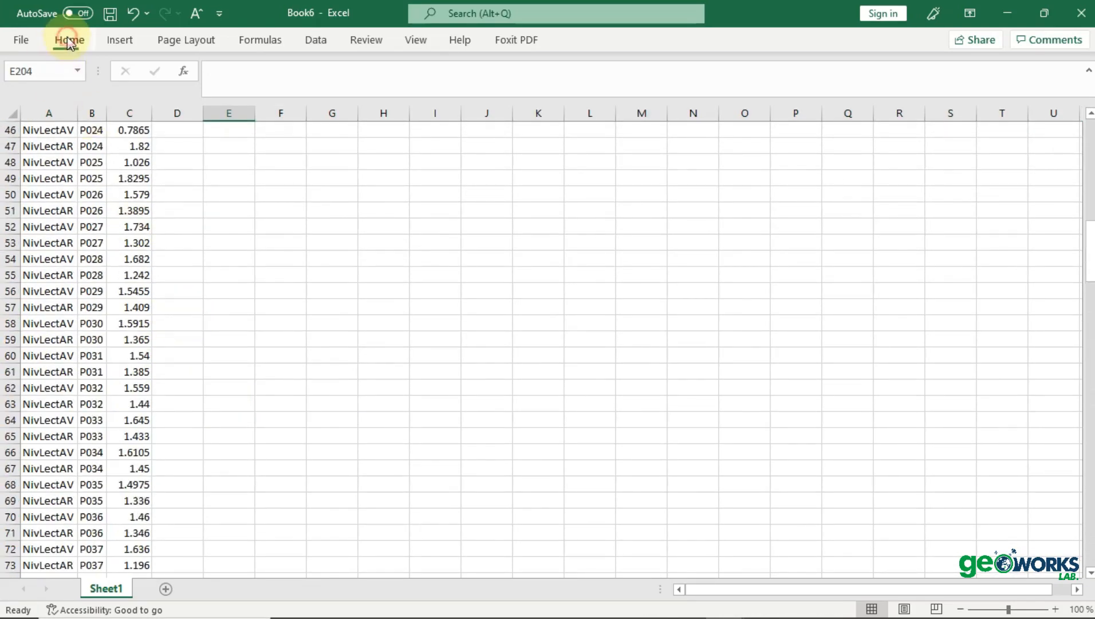
Centre the NivLectAR/NivLectAV labels in column A horizontally
{"action": "left_click", "coordinate": [69, 40]}
{"action": "left_click", "coordinate": [162, 268]}
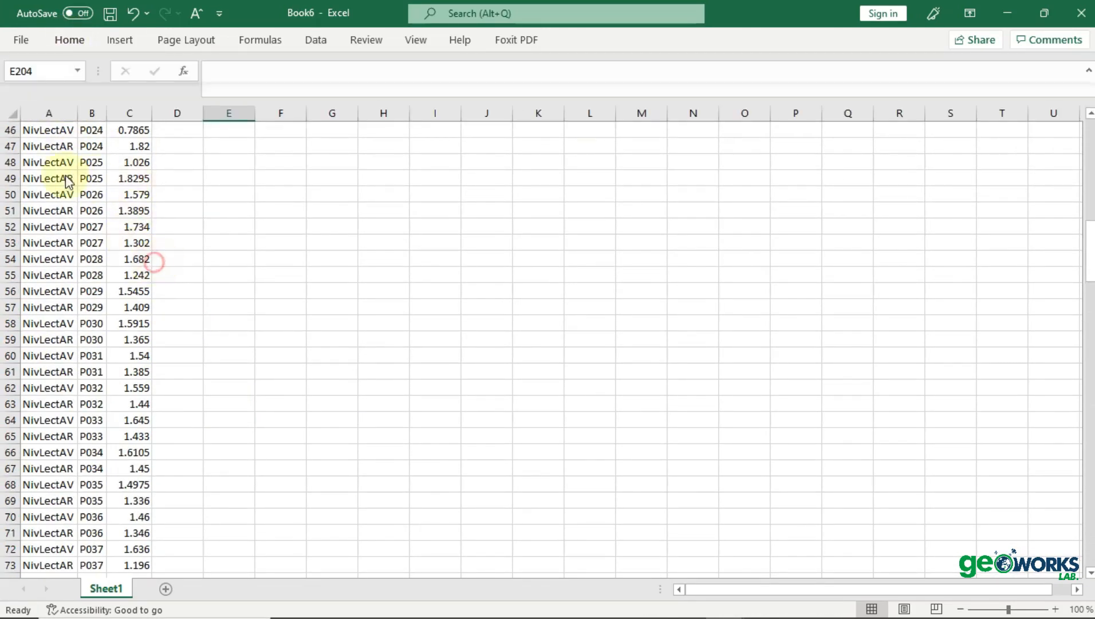
{"action": "left_click", "coordinate": [49, 113]}
{"action": "left_click", "coordinate": [72, 38]}
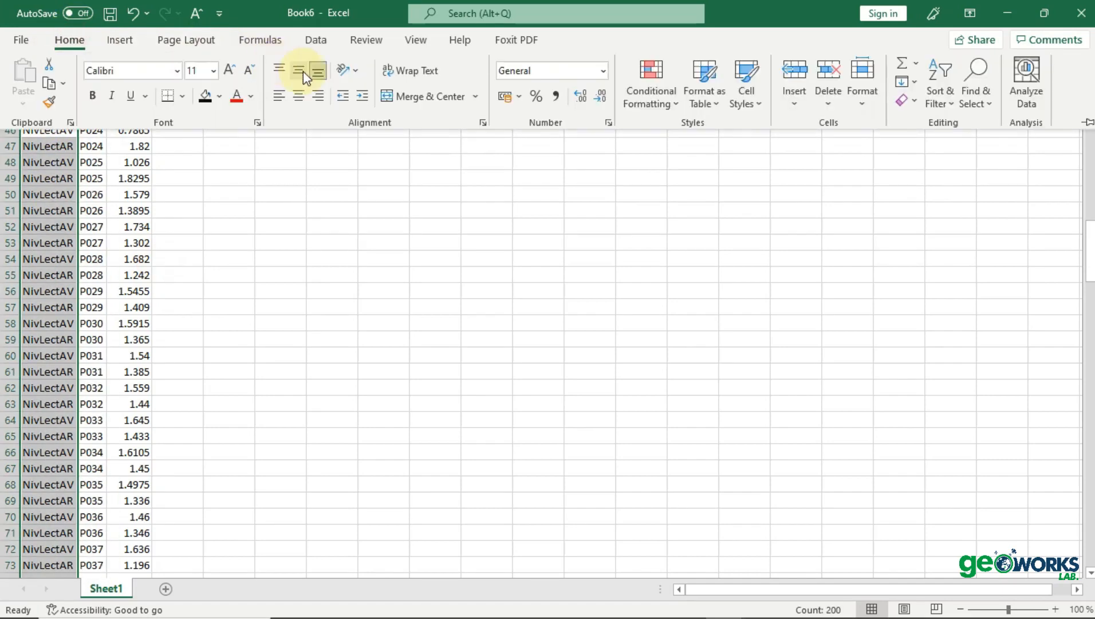
{"action": "left_click", "coordinate": [299, 96]}
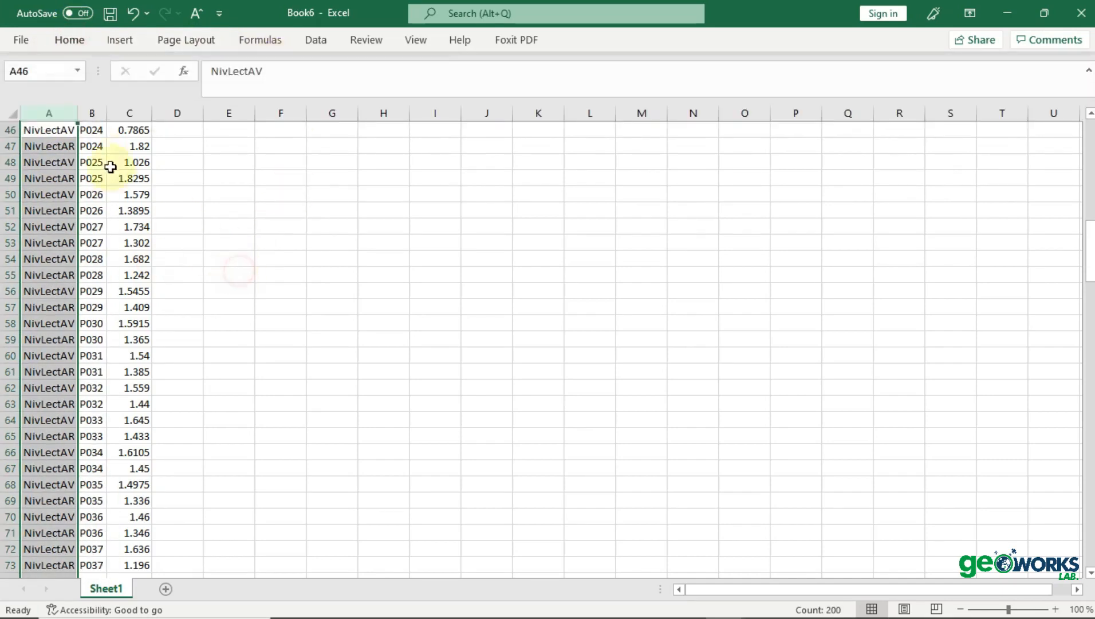
Widen columns A and B and centre the point names in column B horizontally
{"action": "left_click_drag", "start_coordinate": [78, 118], "coordinate": [149, 114]}
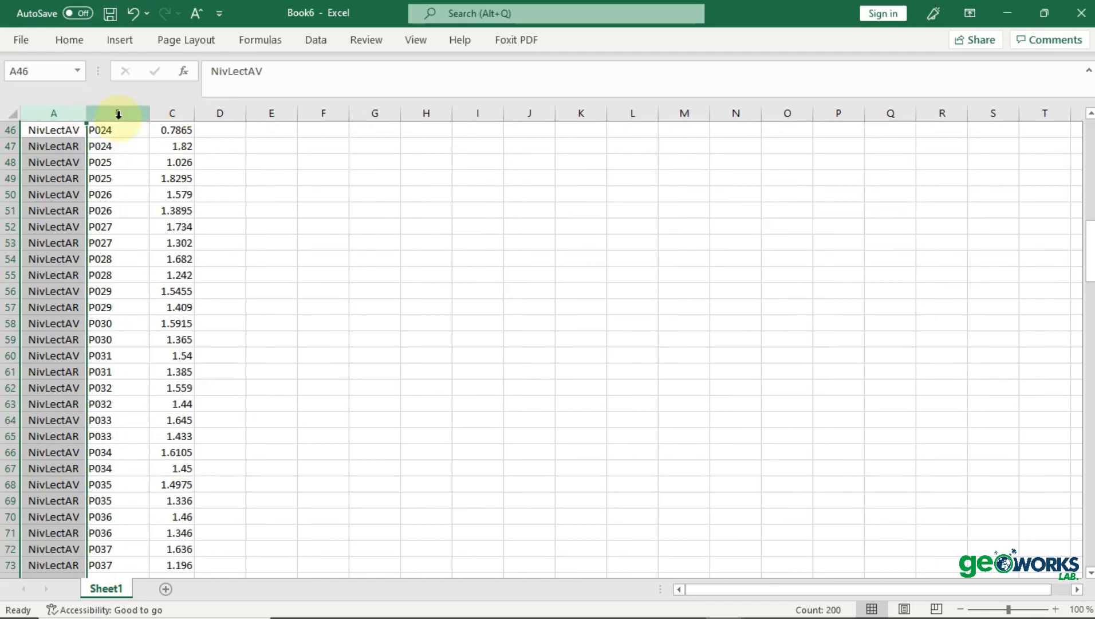
{"action": "left_click", "coordinate": [118, 115]}
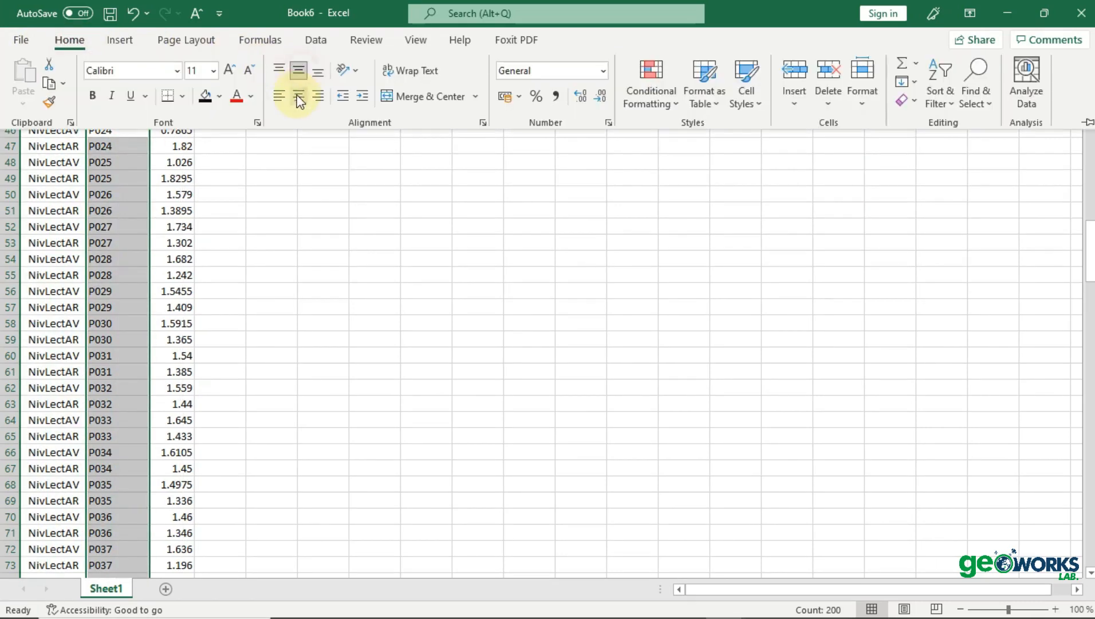
{"action": "left_click", "coordinate": [298, 98]}
{"action": "left_click", "coordinate": [257, 228]}
Widen column C and centre its readings horizontally
{"action": "left_click_drag", "start_coordinate": [194, 114], "coordinate": [238, 117]}
{"action": "left_click", "coordinate": [195, 112]}
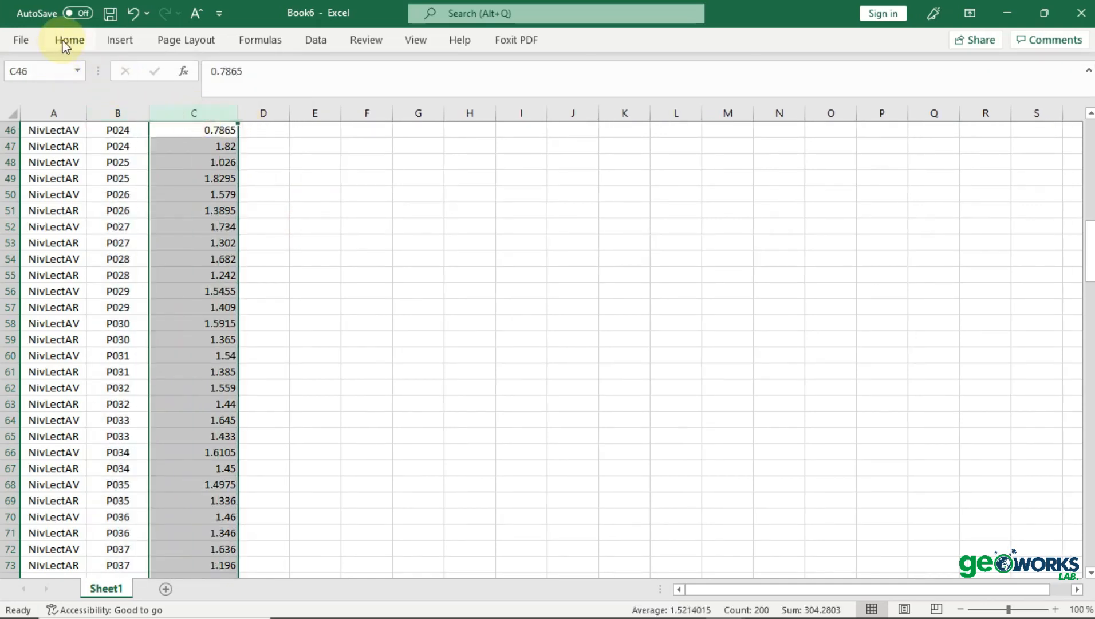
{"action": "left_click", "coordinate": [66, 43]}
{"action": "left_click", "coordinate": [300, 94]}
{"action": "left_click", "coordinate": [284, 268]}
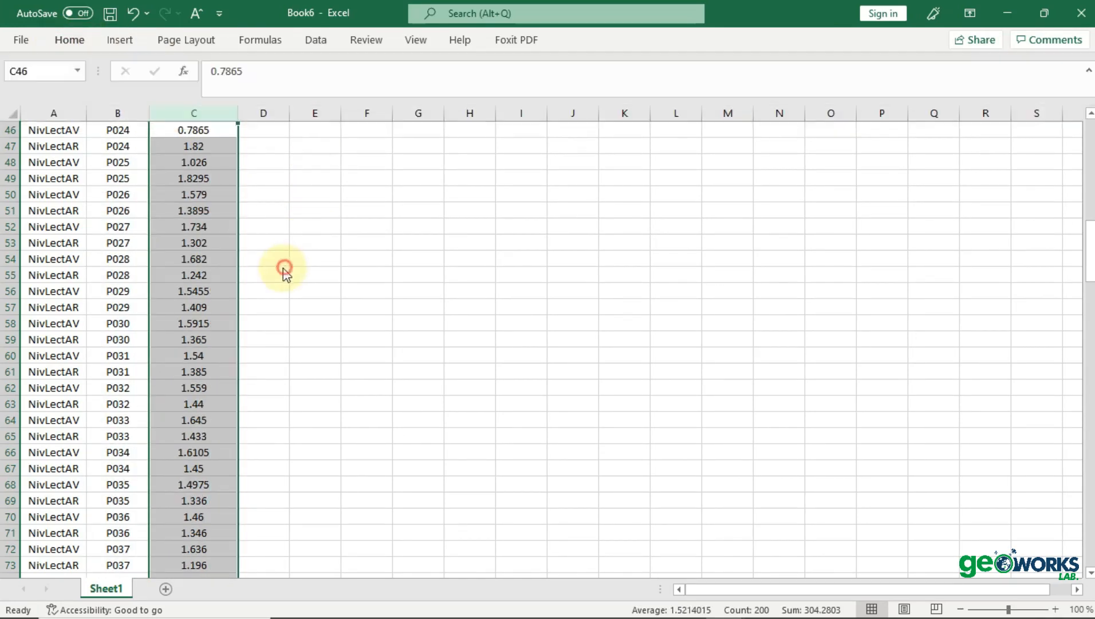
Start saving the workbook under a new name, choosing the folder Bureau > geoworks > 05-nivellement sur covadis > GEO_NIV as the location
{"action": "left_click", "coordinate": [25, 44]}
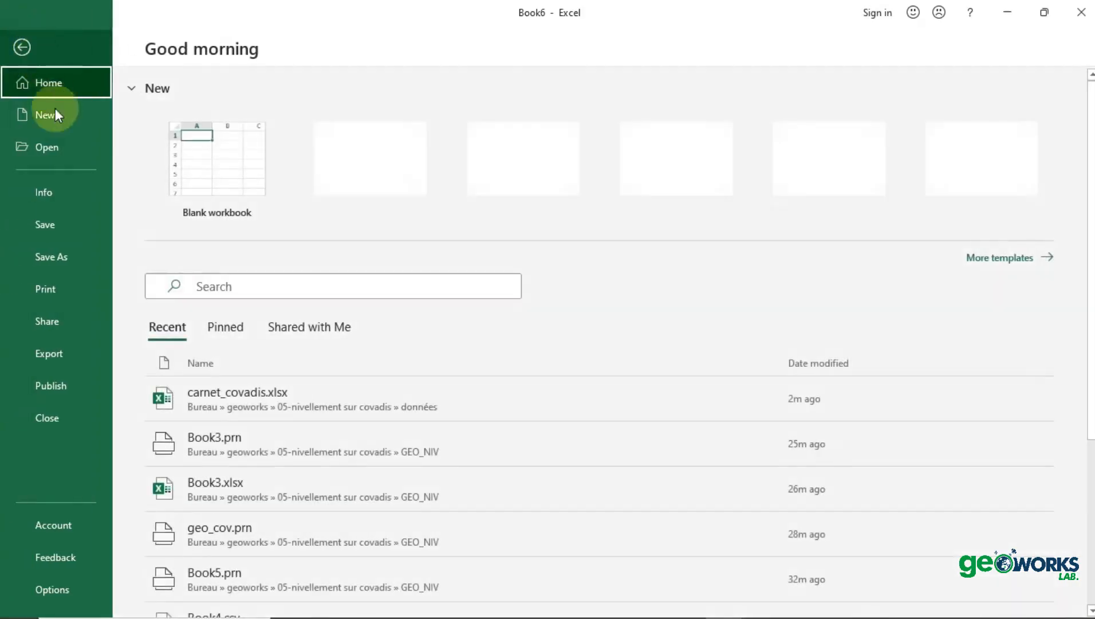
{"action": "left_click", "coordinate": [63, 260]}
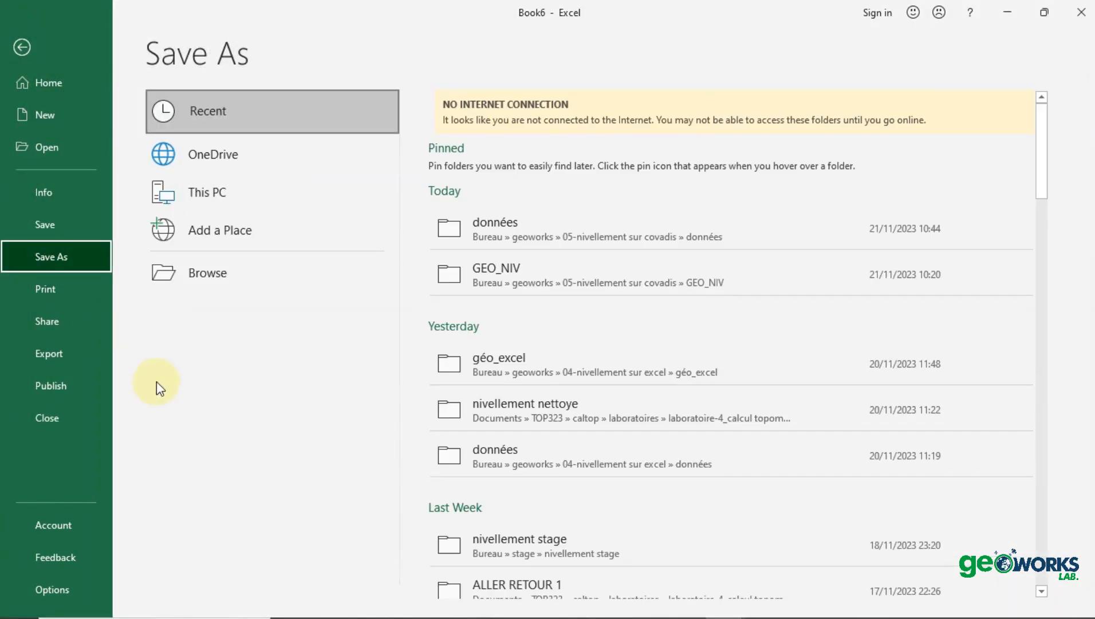
{"action": "left_click", "coordinate": [246, 273]}
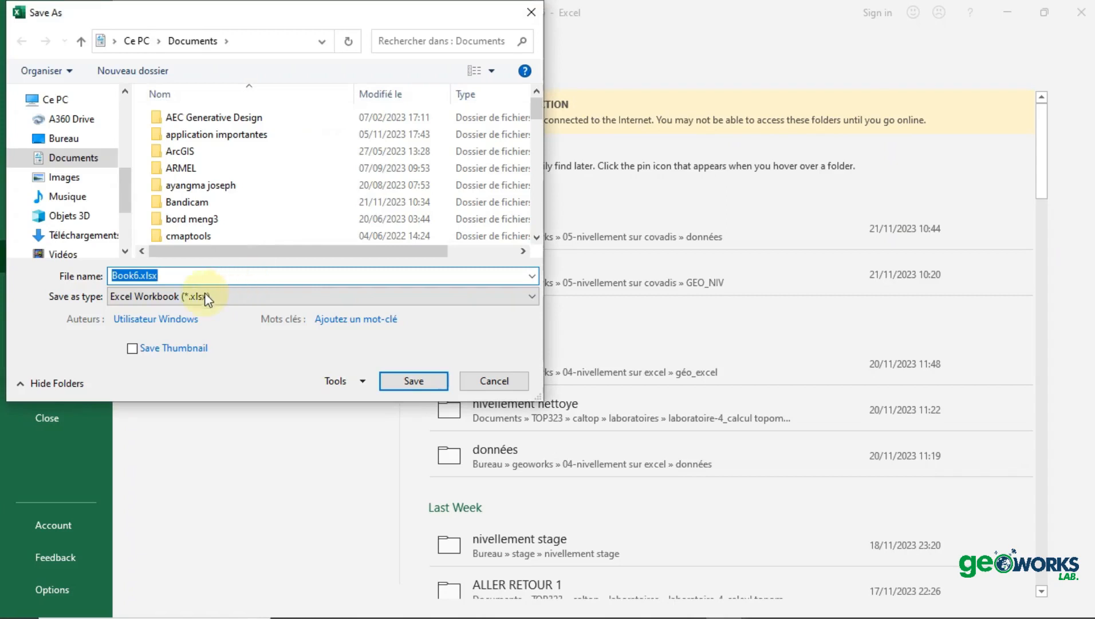
{"action": "left_click", "coordinate": [64, 138]}
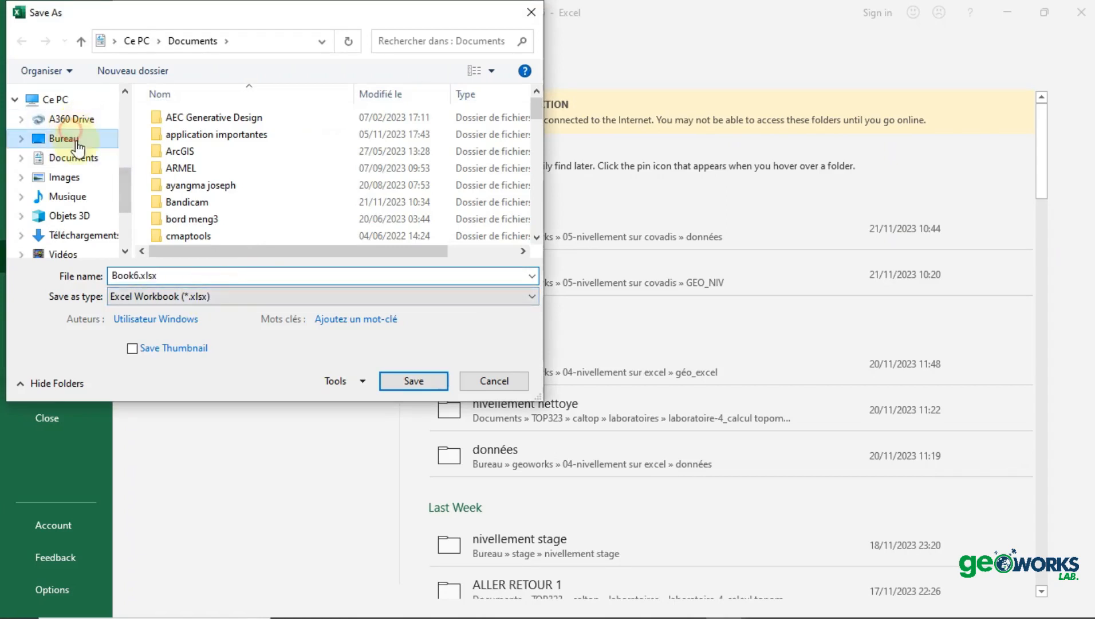
{"action": "scroll", "coordinate": [189, 206], "scroll_direction": "down", "scroll_amount": 5}
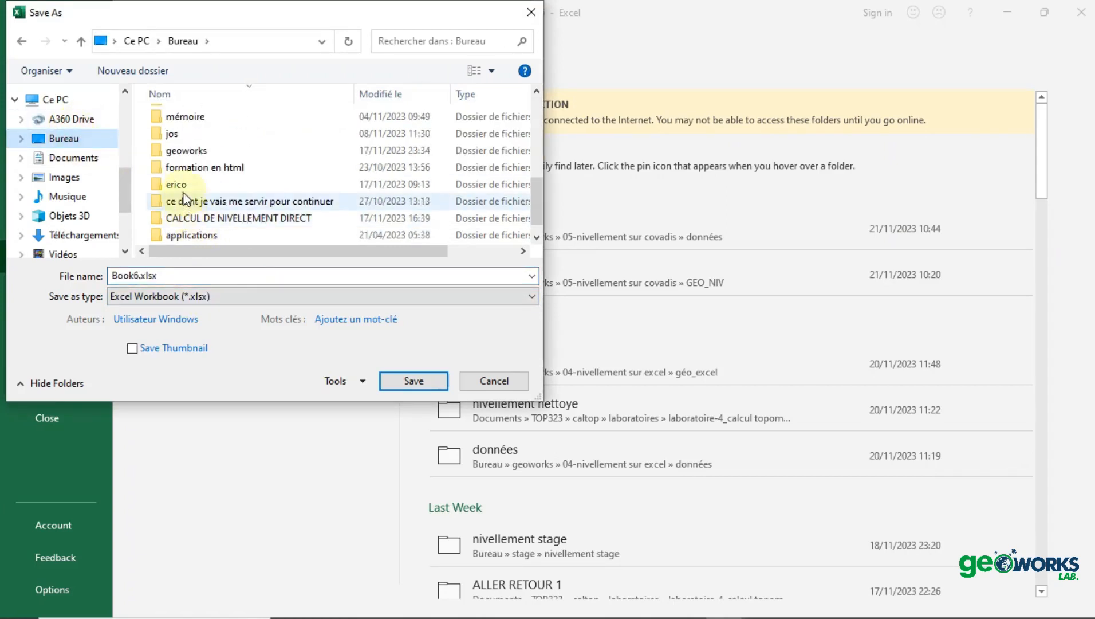
{"action": "double_click", "coordinate": [184, 151]}
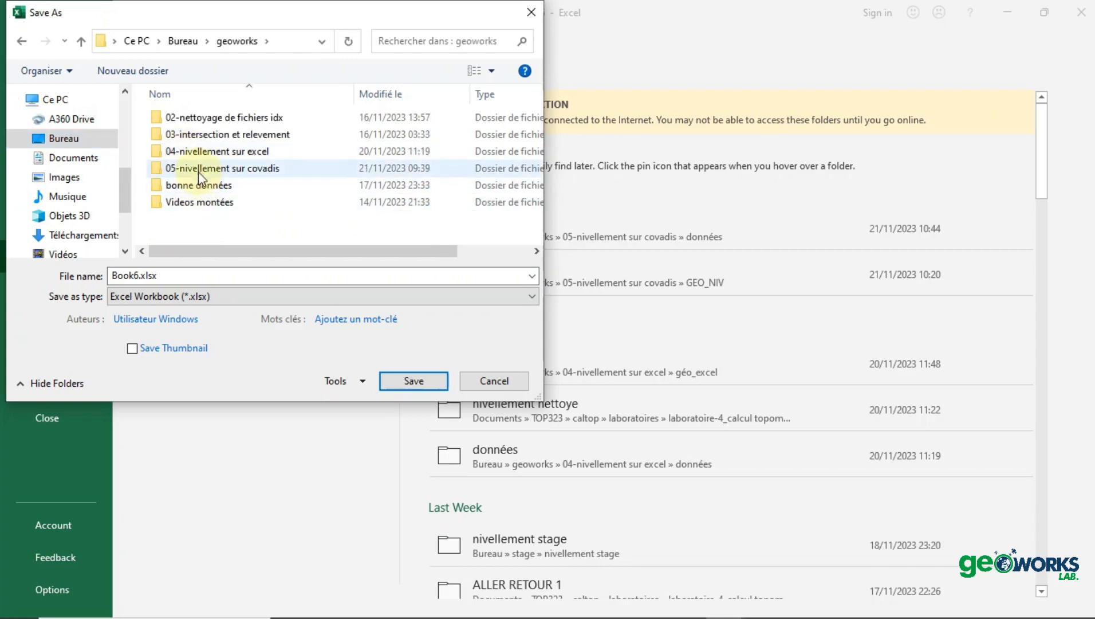
{"action": "double_click", "coordinate": [198, 168]}
{"action": "double_click", "coordinate": [201, 136]}
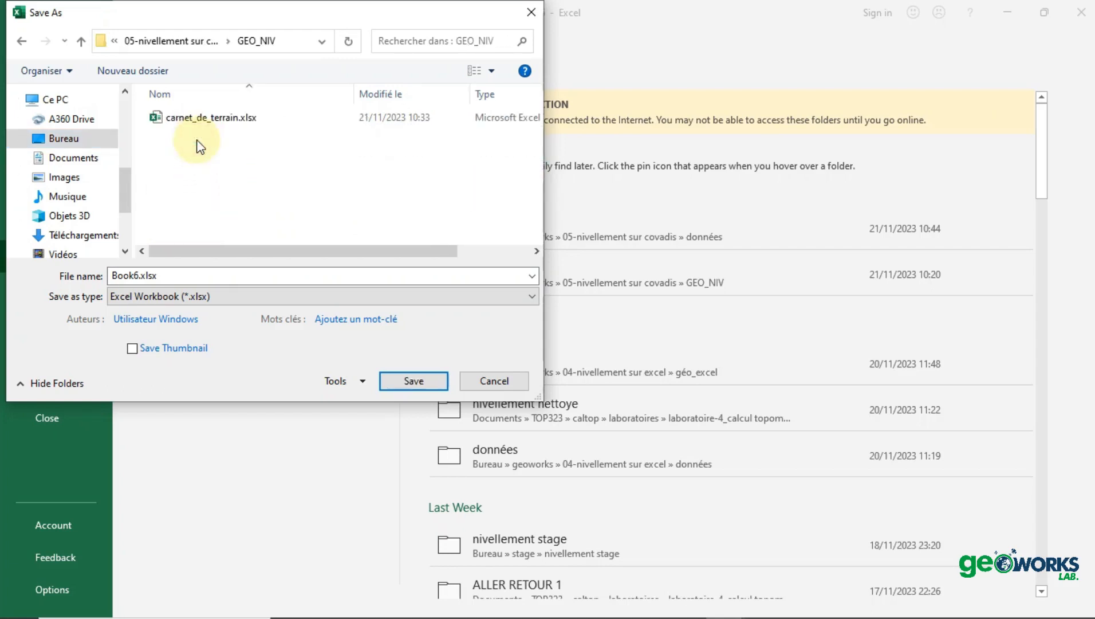
Save the workbook as GEO_COV in the Formatted Text (Space delimited) (*.prn) format
{"action": "left_click", "coordinate": [137, 275]}
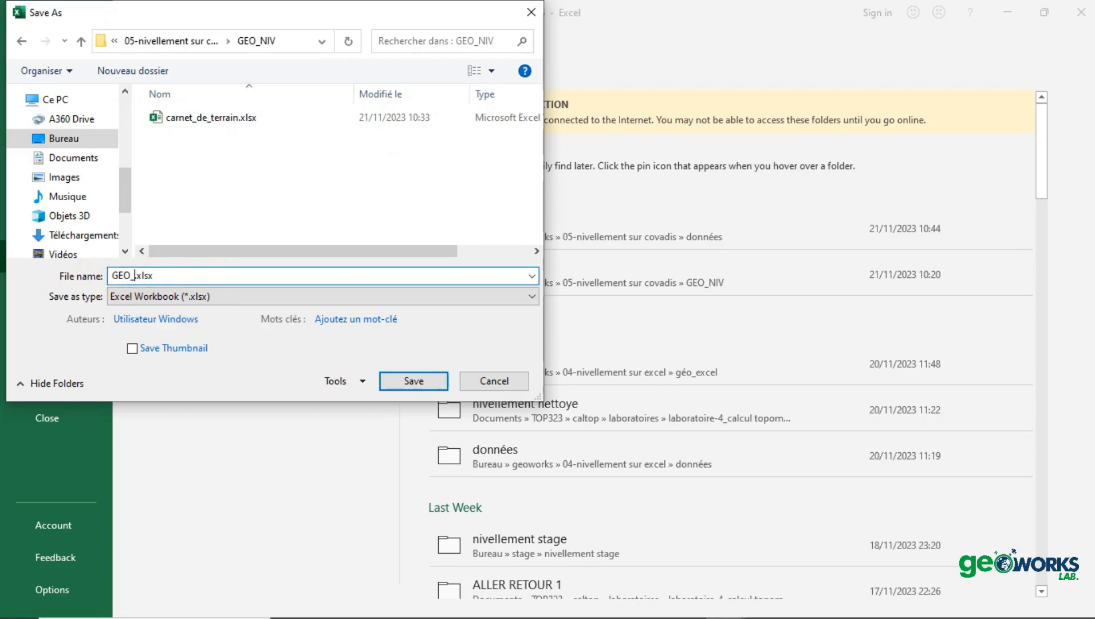
{"action": "left_click", "coordinate": [173, 295]}
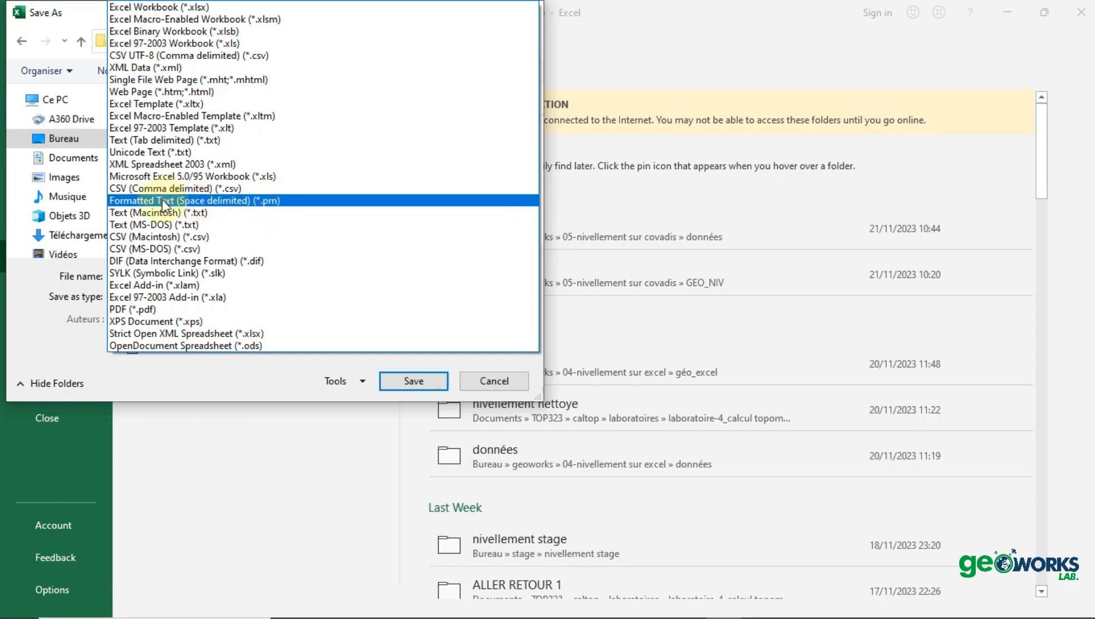
{"action": "left_click", "coordinate": [269, 202]}
{"action": "left_click", "coordinate": [414, 361]}
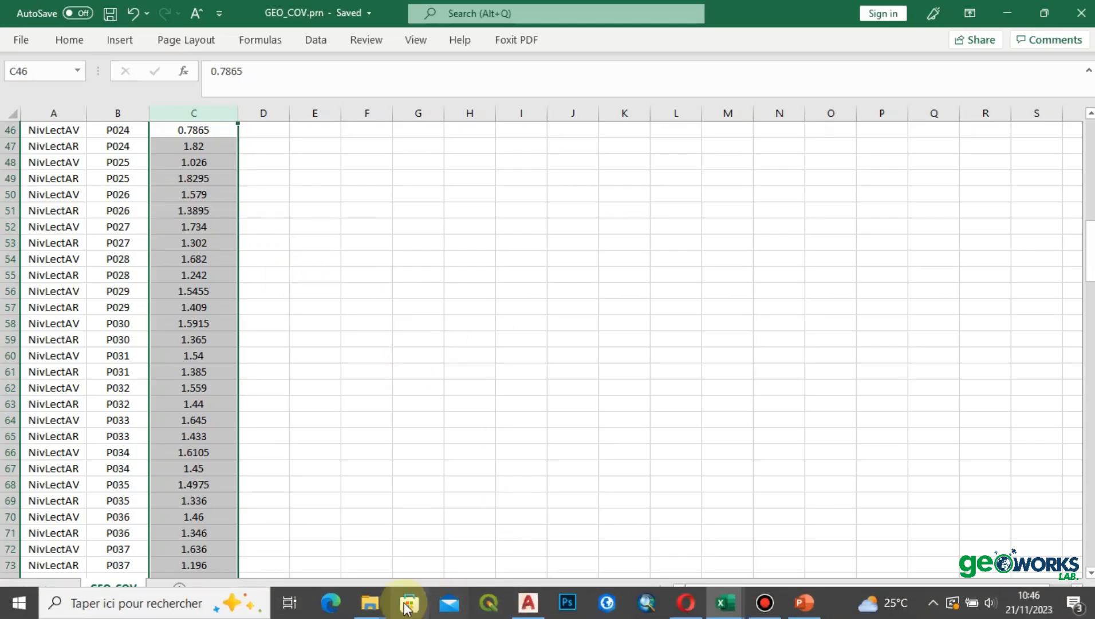
Switch to File Explorer from the desktop's geoworks folder and open 05-nivellement sur covadis > GEO_NIV
{"action": "mouse_move", "coordinate": [370, 602]}
{"action": "mouse_move", "coordinate": [504, 550]}
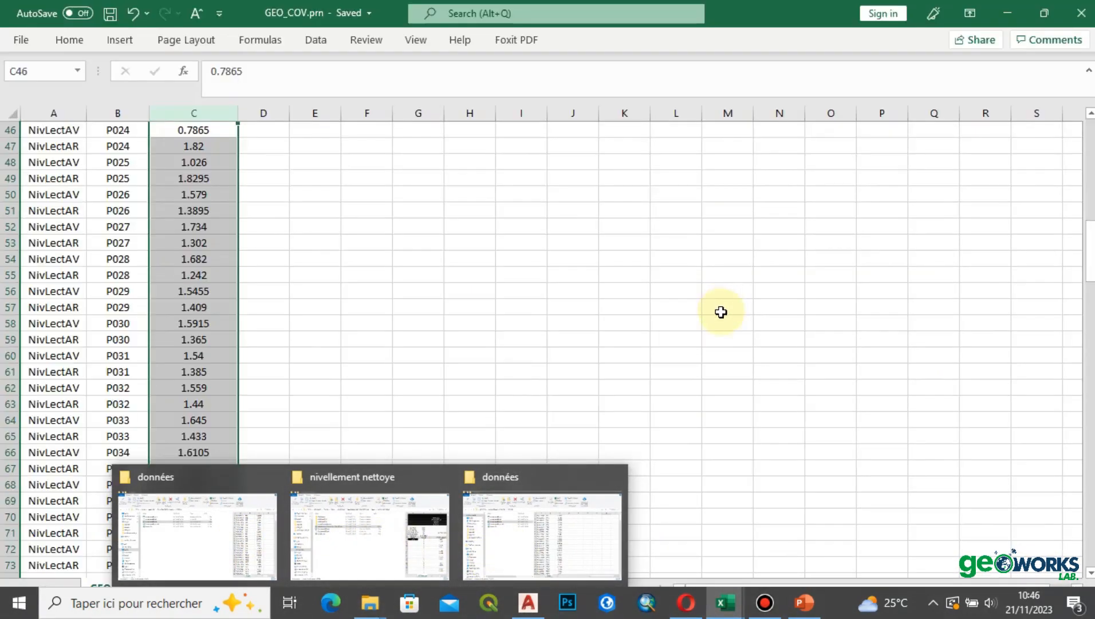
{"action": "key", "text": "super+d"}
{"action": "double_click", "coordinate": [1057, 559]}
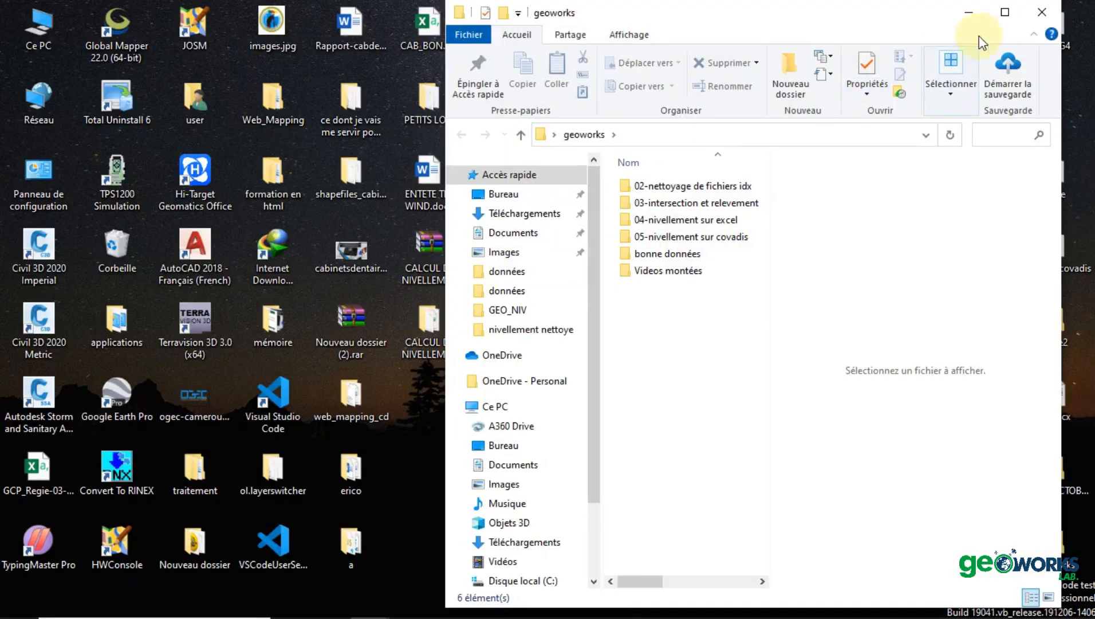
{"action": "left_click", "coordinate": [1019, 12]}
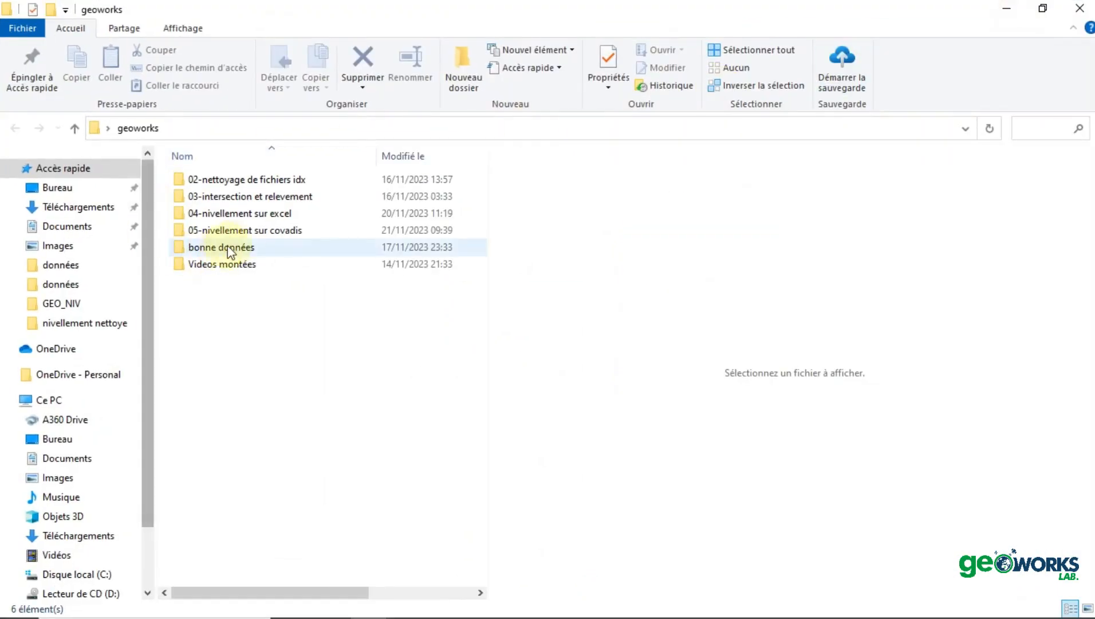
{"action": "double_click", "coordinate": [247, 232]}
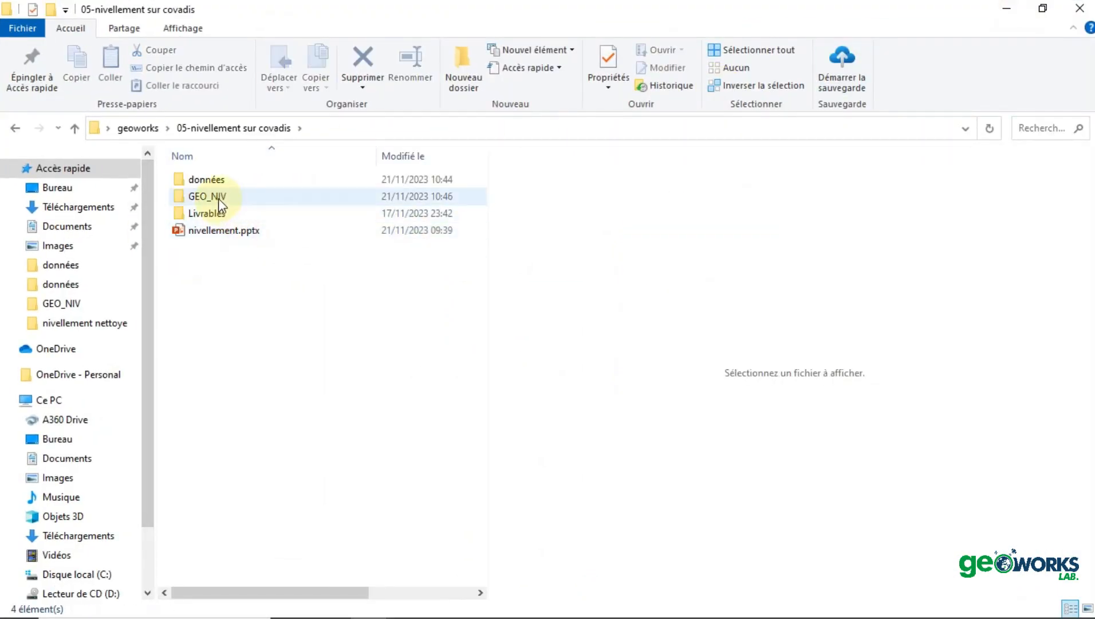
{"action": "double_click", "coordinate": [218, 199]}
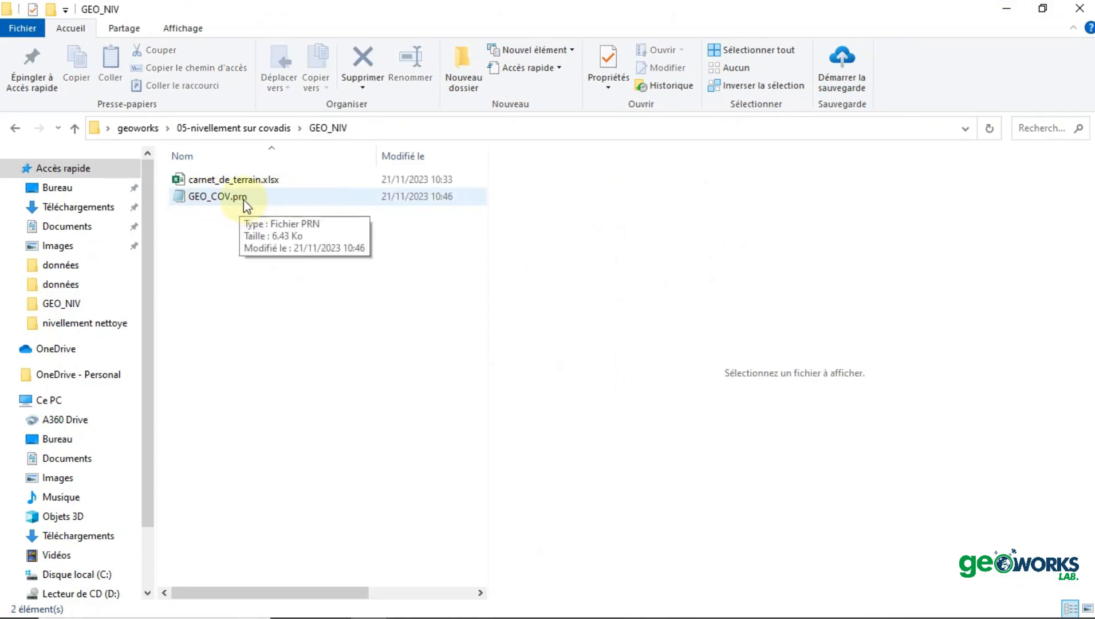
Try to rename GEO_COV.prn to GEO_COV.geo, accepting the change of file extension
{"action": "right_click", "coordinate": [205, 193]}
{"action": "left_click", "coordinate": [292, 567]}
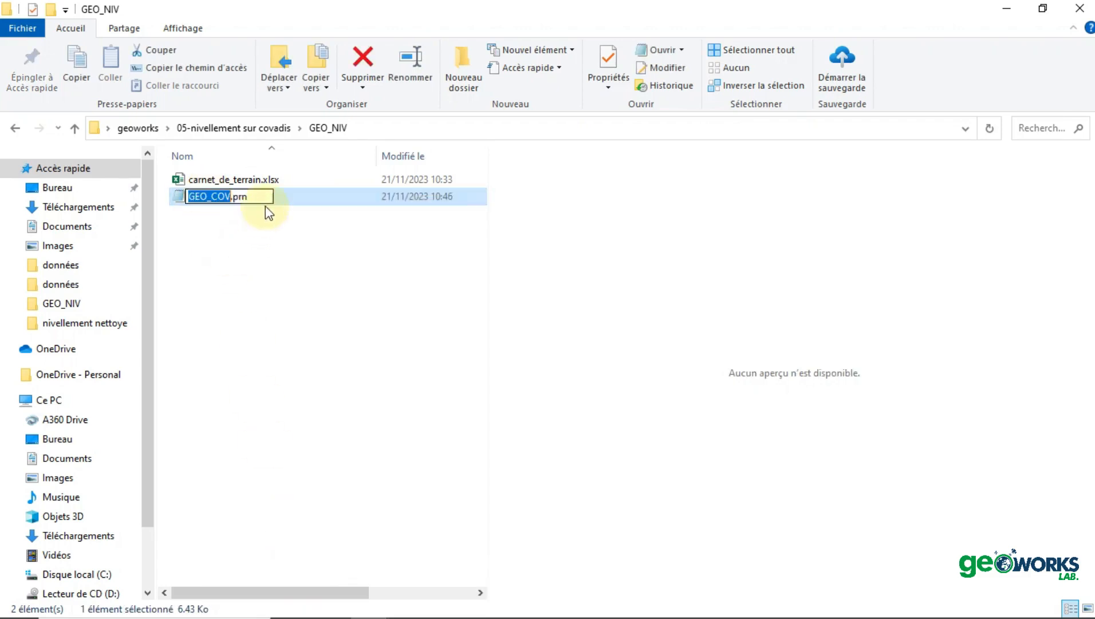
{"action": "left_click", "coordinate": [250, 197]}
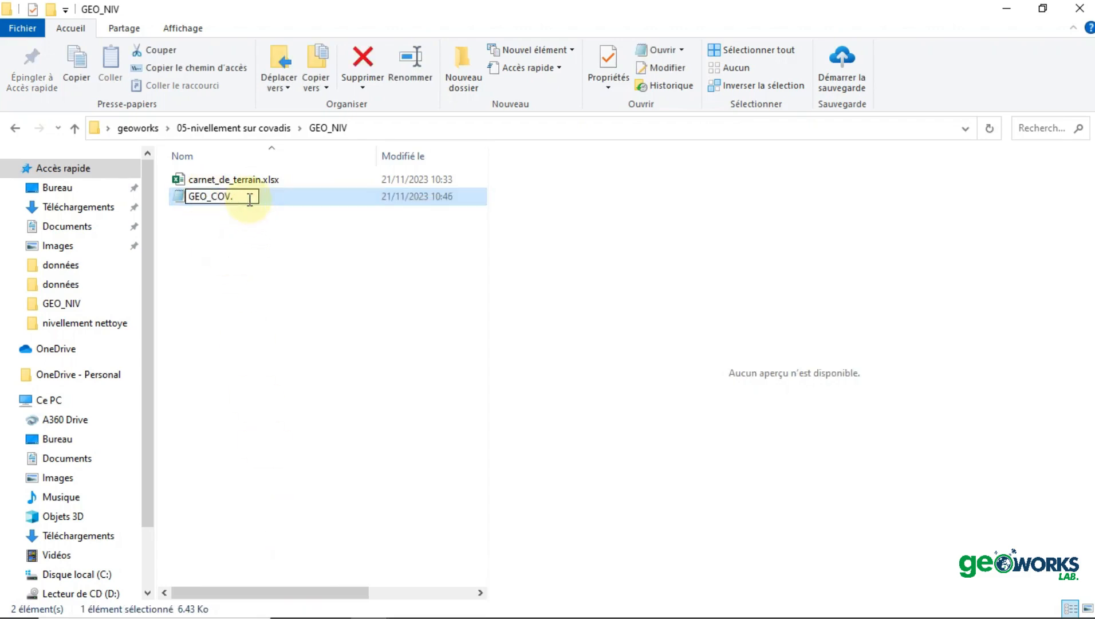
{"action": "type", "text": "geo"}
{"action": "left_click", "coordinate": [210, 236]}
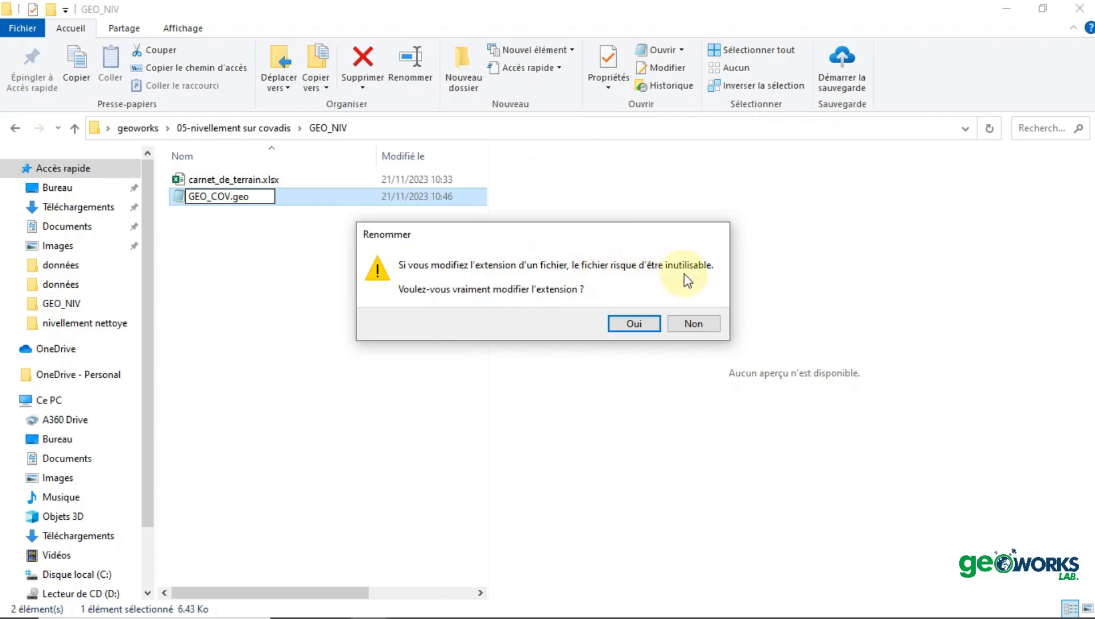
{"action": "left_click", "coordinate": [629, 324]}
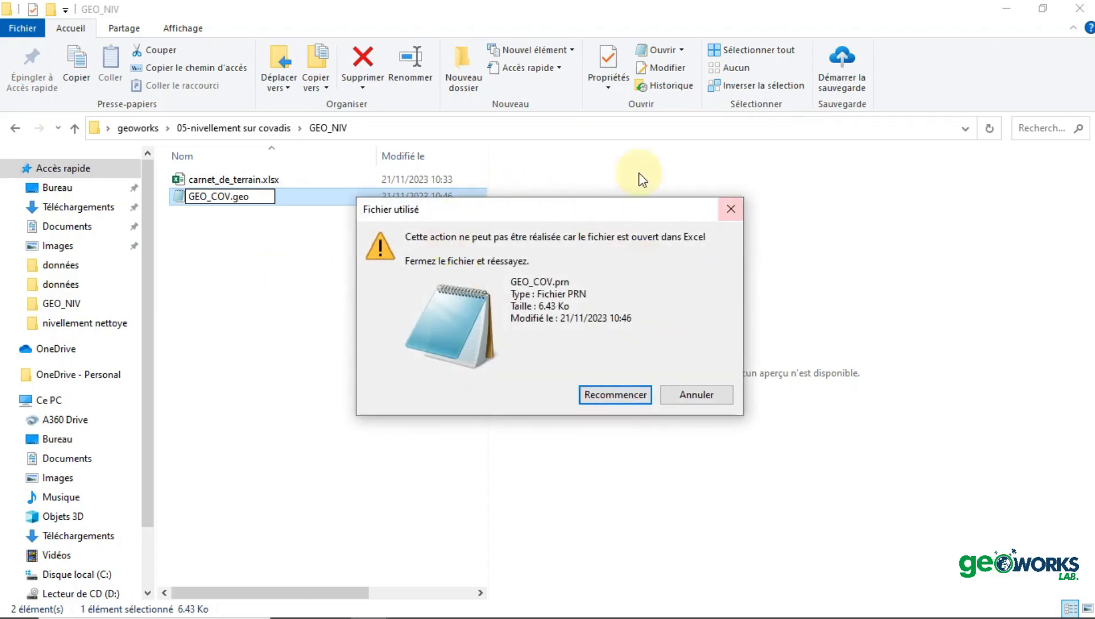
Close the GEO_COV.prn workbook in Excel and retry the pending rename to GEO_COV.geo
{"action": "mouse_move", "coordinate": [737, 604]}
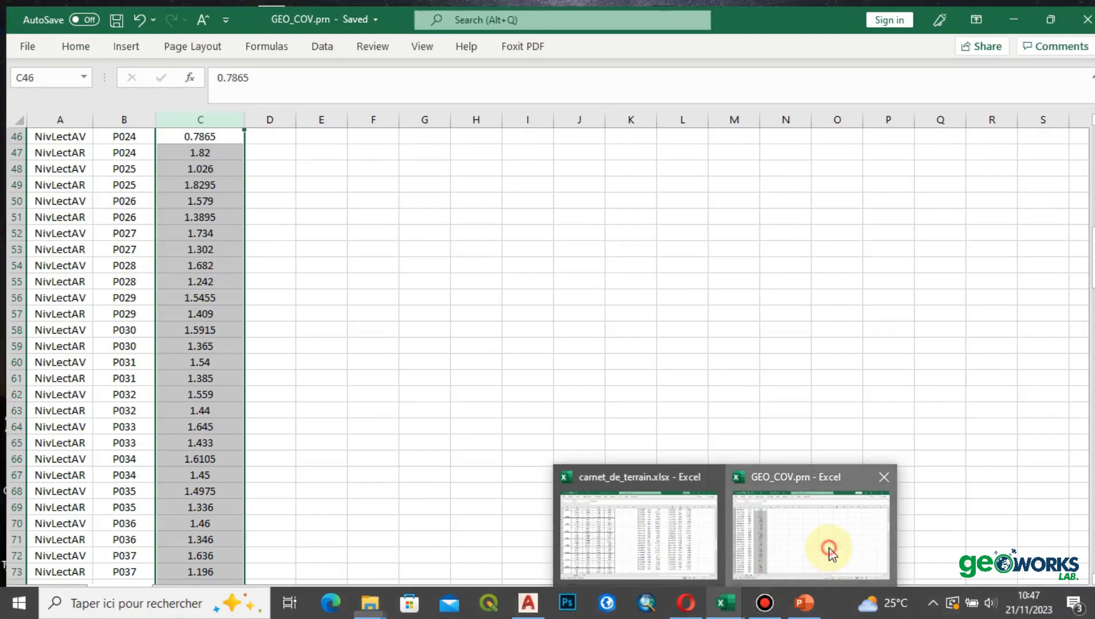
{"action": "left_click", "coordinate": [828, 550]}
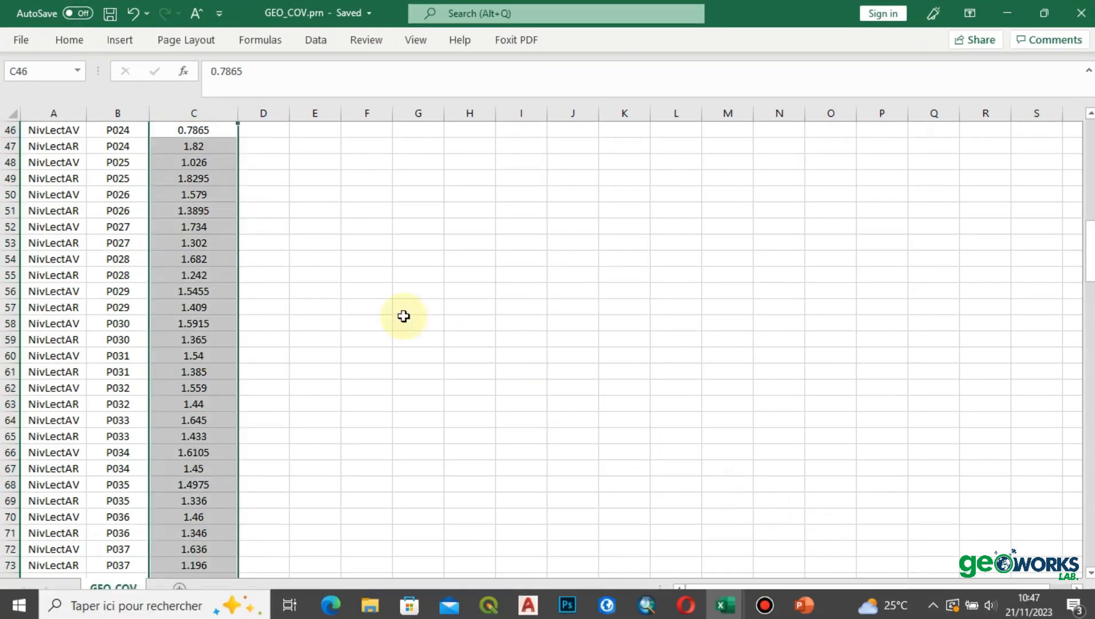
{"action": "left_click", "coordinate": [1082, 14]}
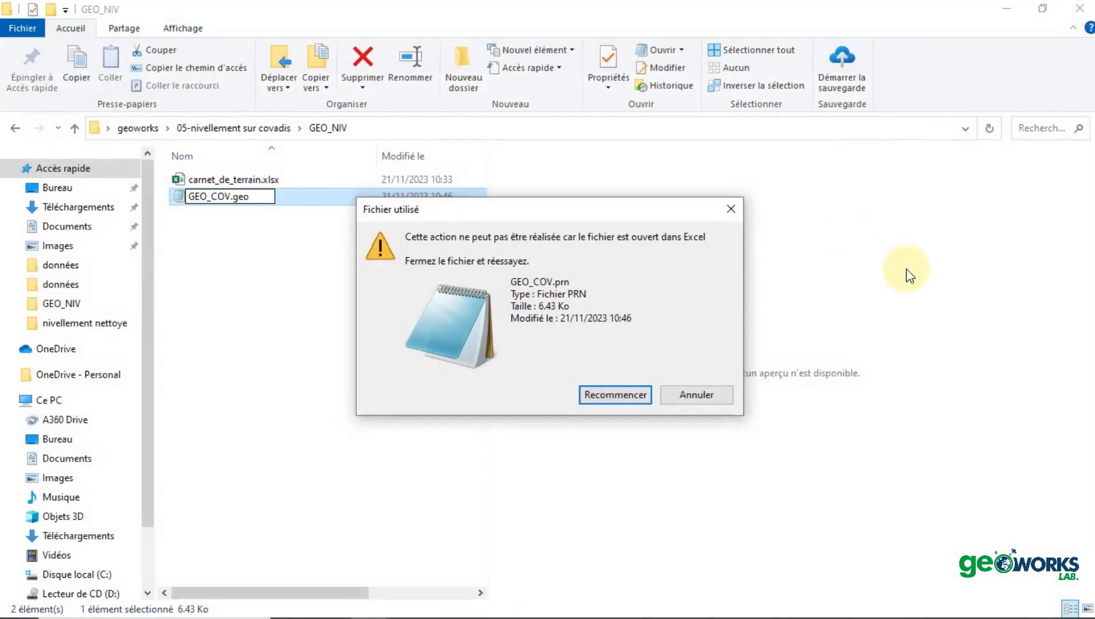
{"action": "left_click", "coordinate": [628, 394]}
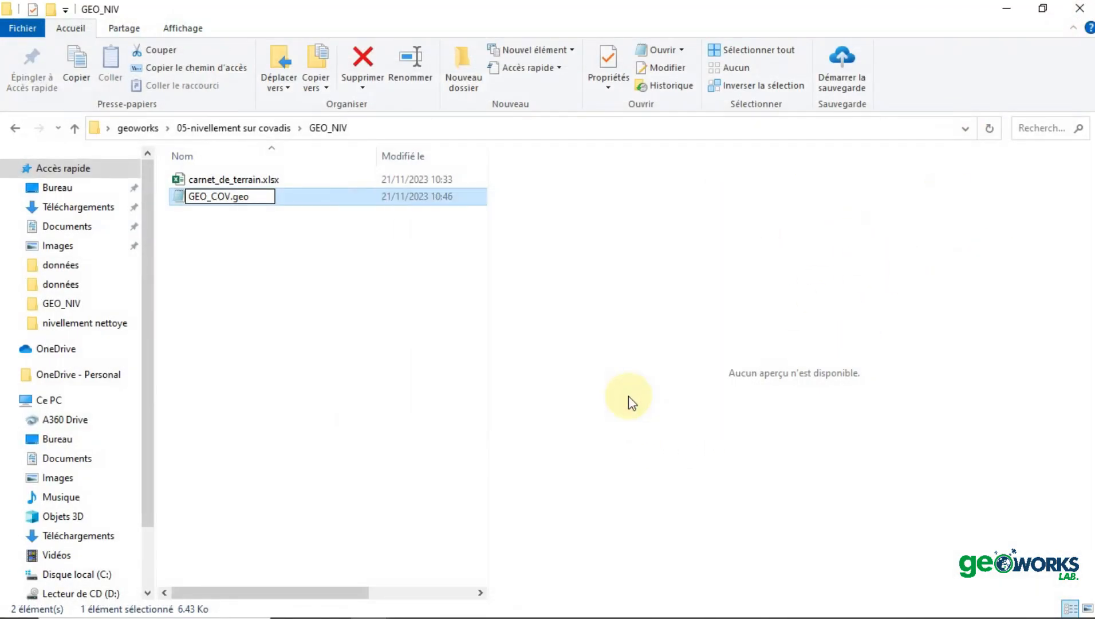
Open GEO_COV.geo in COVADIS Calculs Topométriques, maximize it and review the imported levelling readings from first to last line
{"action": "double_click", "coordinate": [196, 201]}
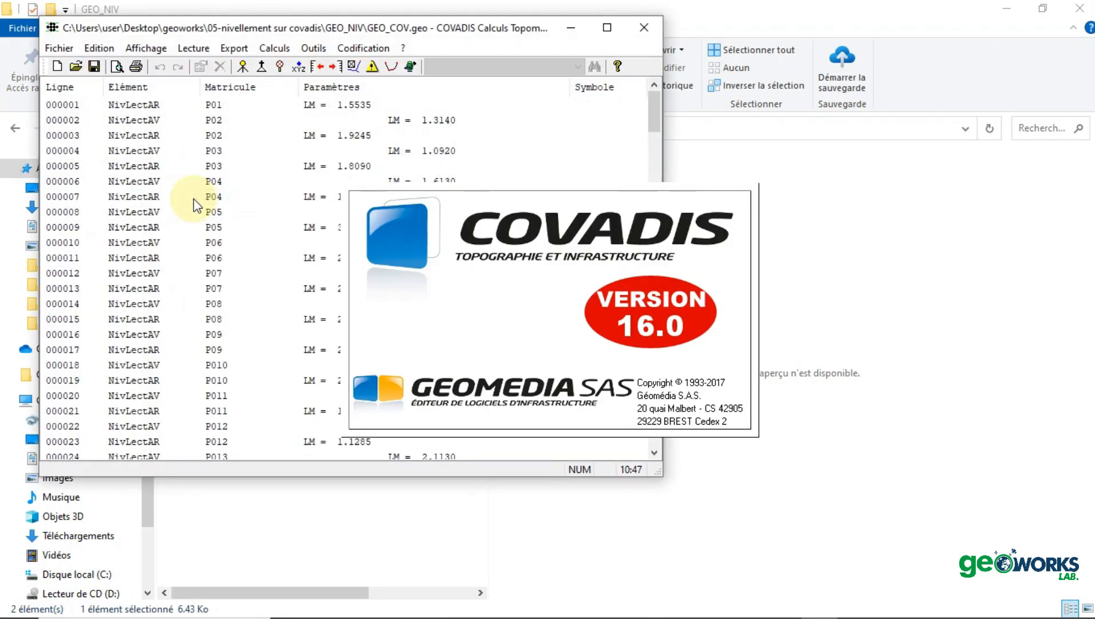
{"action": "left_click", "coordinate": [608, 29]}
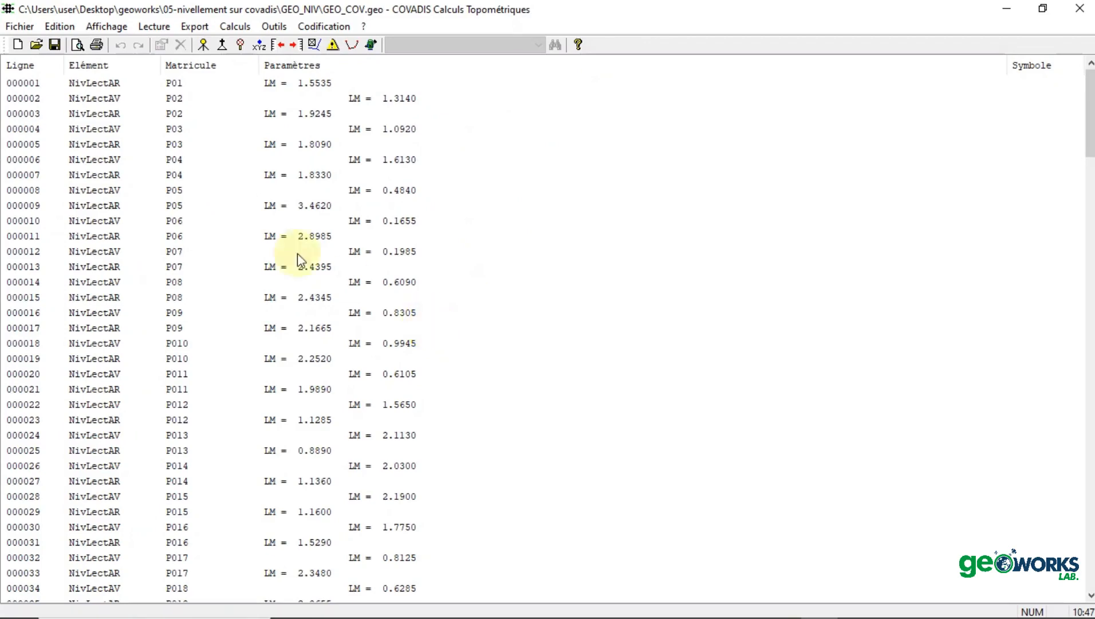
{"action": "scroll", "coordinate": [297, 253], "scroll_direction": "down", "scroll_amount": 20}
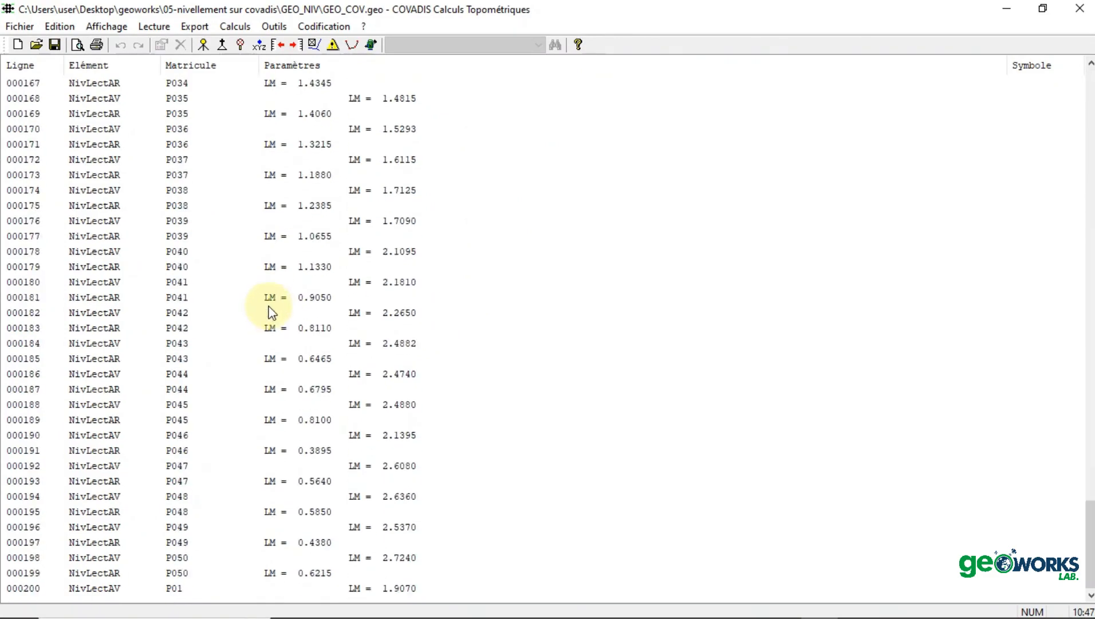
{"action": "scroll", "coordinate": [265, 311], "scroll_direction": "up", "scroll_amount": 20}
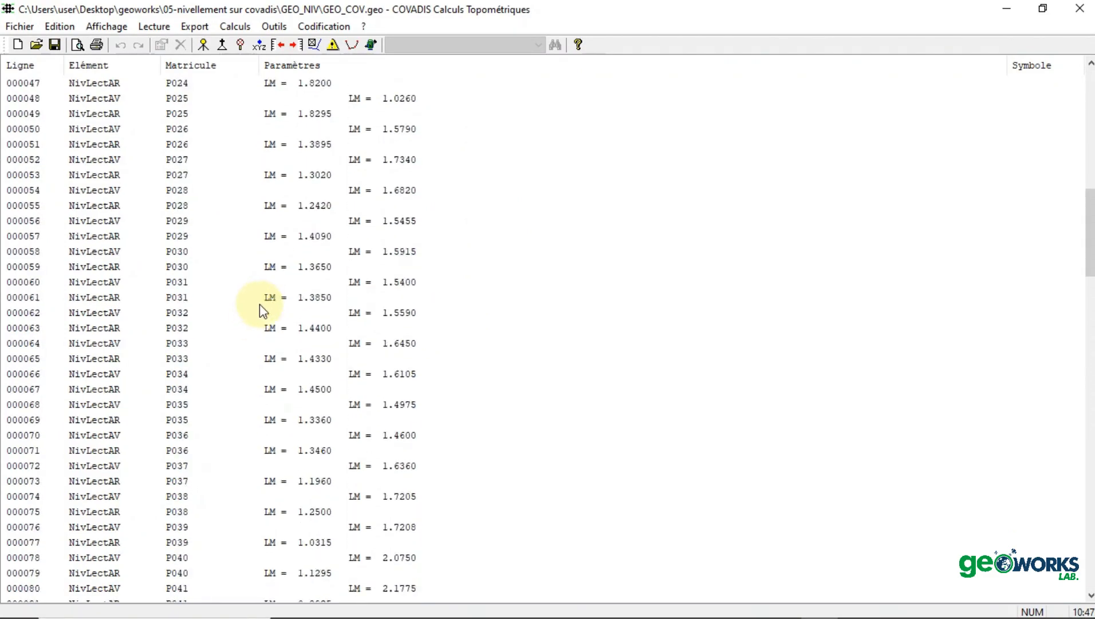
{"action": "scroll", "coordinate": [259, 312], "scroll_direction": "up", "scroll_amount": 3}
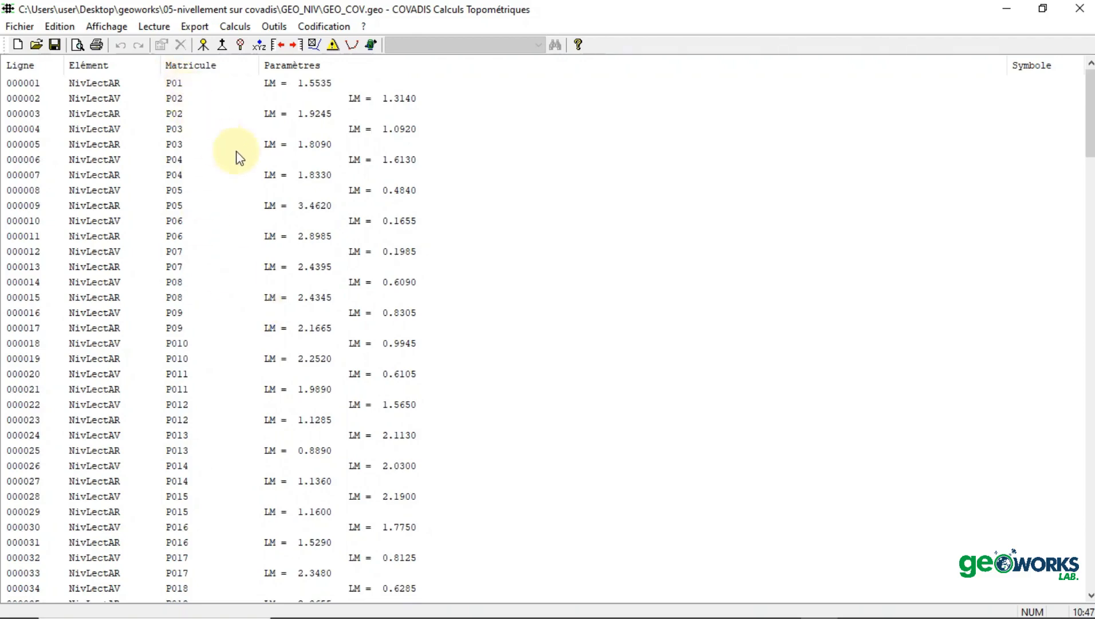
{"action": "scroll", "coordinate": [321, 247], "scroll_direction": "down", "scroll_amount": 20}
{"action": "scroll", "coordinate": [314, 247], "scroll_direction": "down", "scroll_amount": 19}
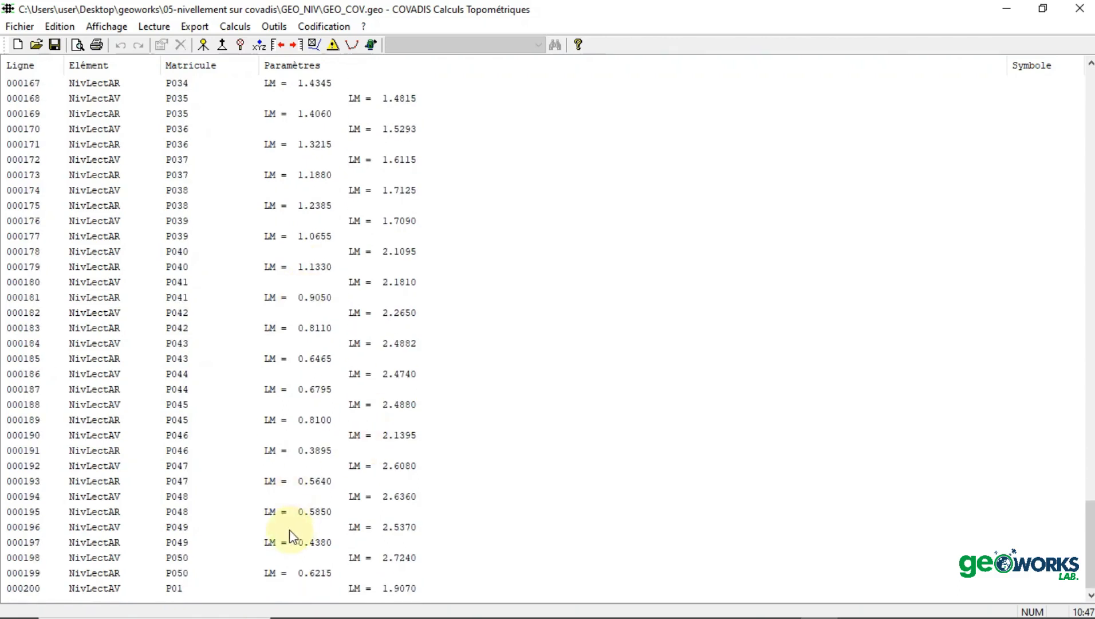
Insert point P01 as line 201 after the last reading, without X/Y coordinates and with altitude 0.0000, keeping the duplicate matricule
{"action": "right_click", "coordinate": [182, 589]}
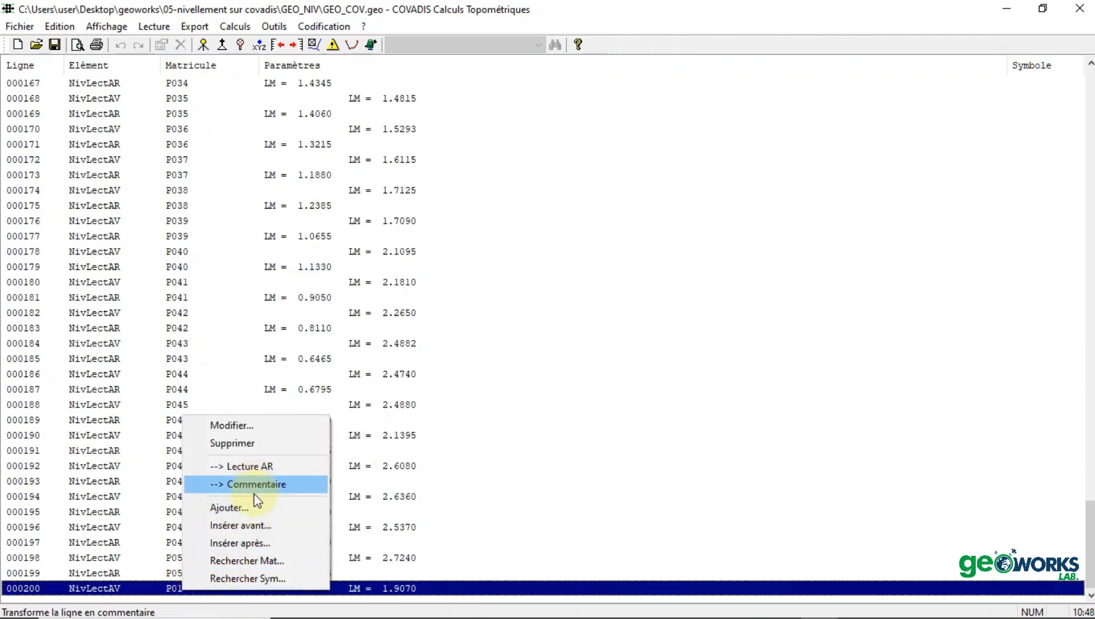
{"action": "left_click", "coordinate": [261, 544]}
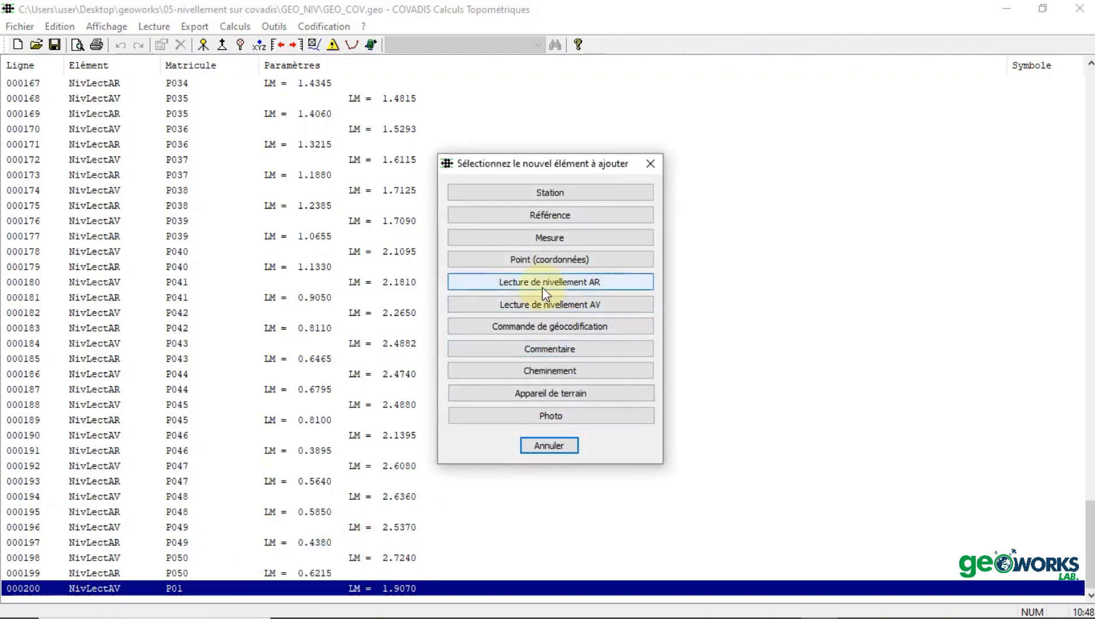
{"action": "left_click", "coordinate": [538, 260]}
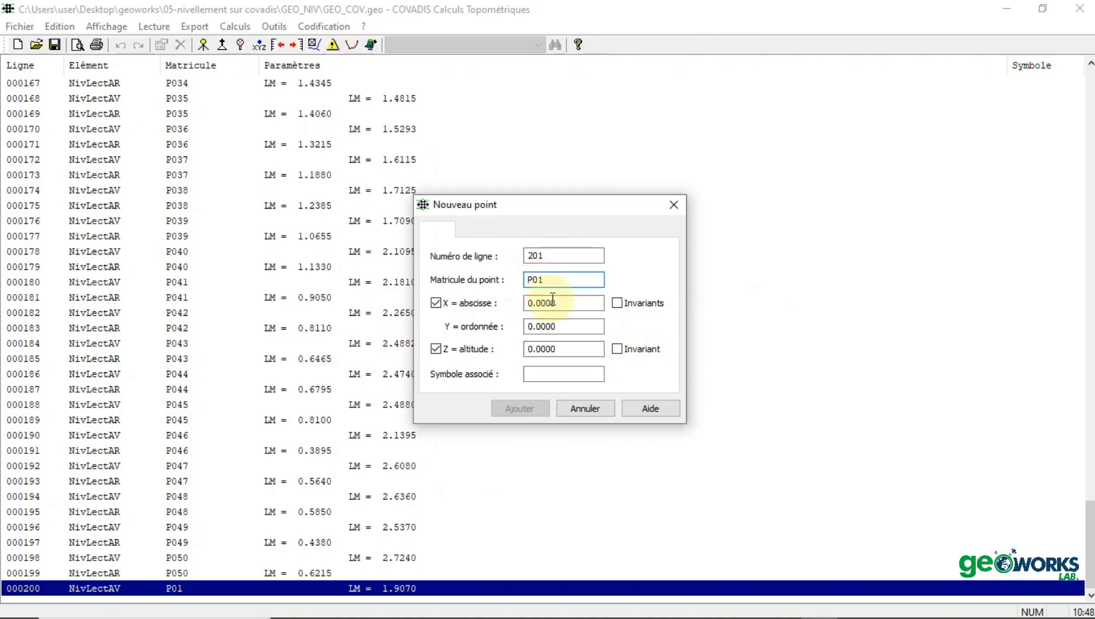
{"action": "left_click", "coordinate": [436, 303]}
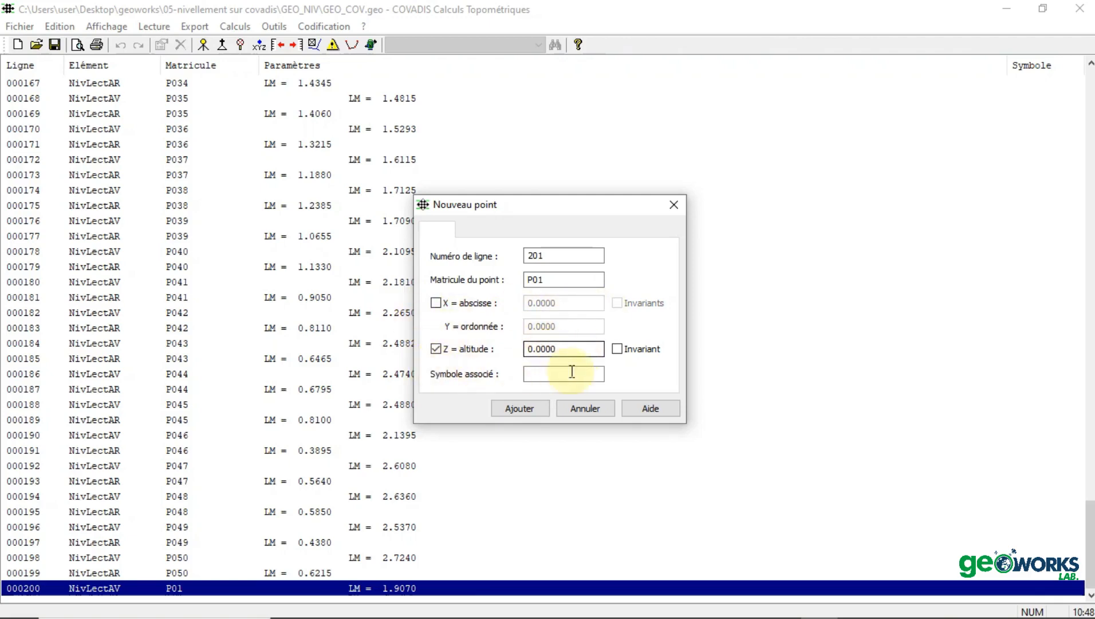
{"action": "left_click", "coordinate": [533, 409]}
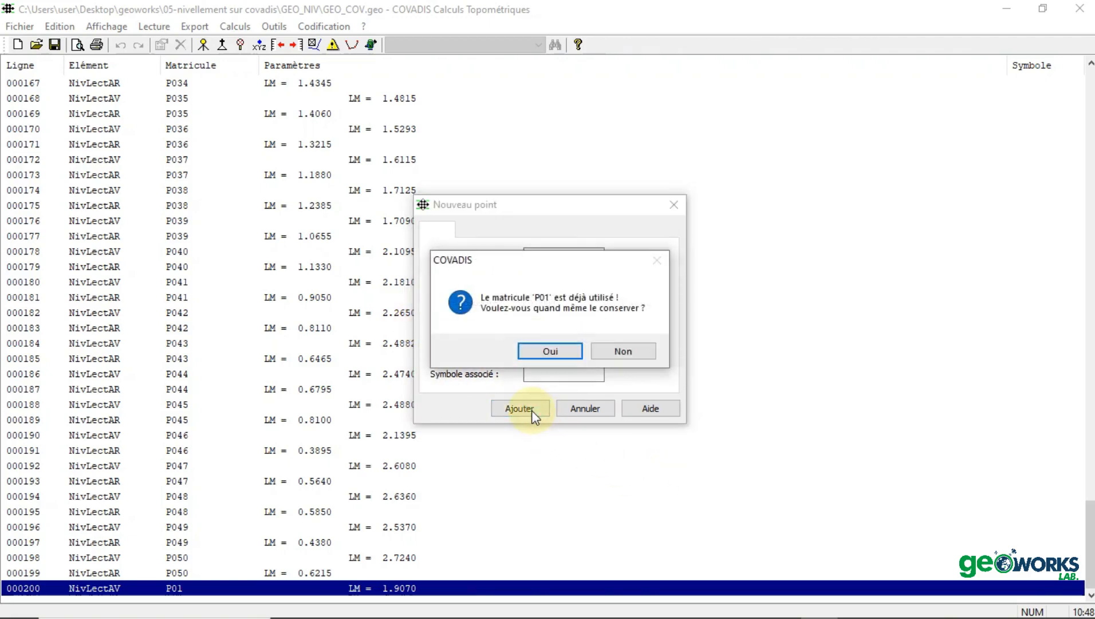
{"action": "left_click", "coordinate": [550, 350]}
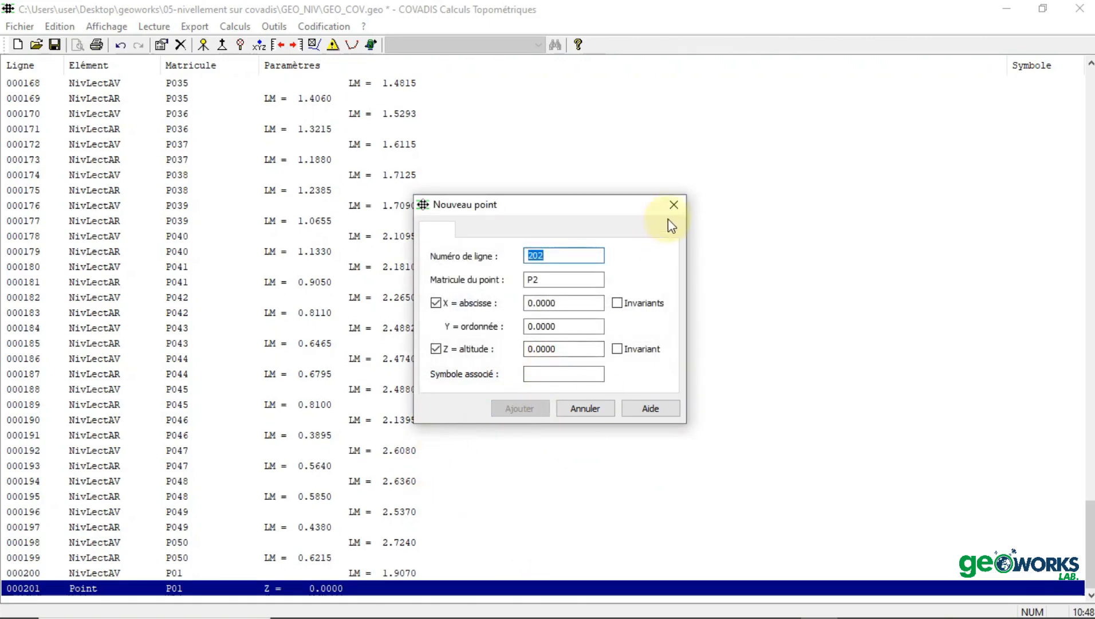
{"action": "left_click", "coordinate": [674, 205]}
{"action": "key", "text": "Caps_Lock"}
{"action": "left_click", "coordinate": [499, 494]}
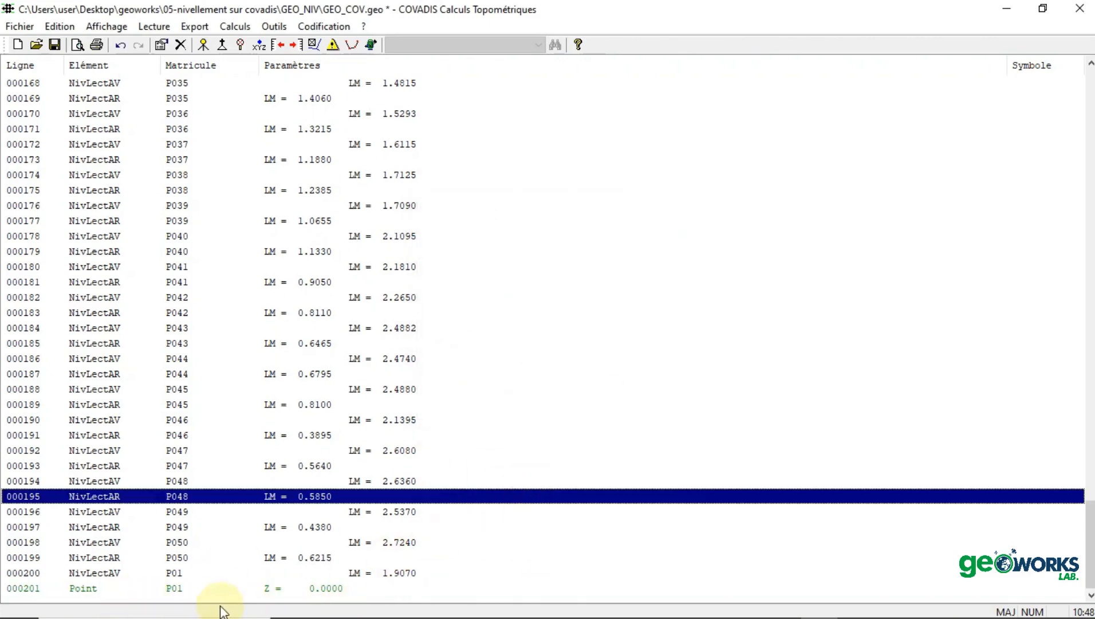